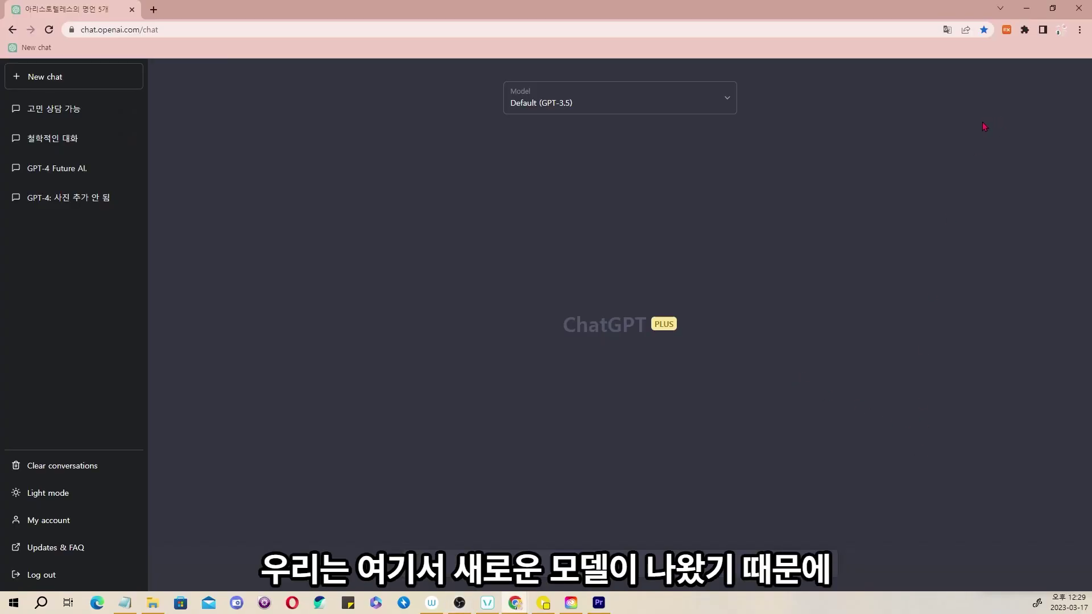
- Set the chat model to GPT-4 and send the prompt "유명한 철학자가 있지" in full-screen view
{"action": "key", "text": "F11"}
{"action": "left_click", "coordinate": [730, 42]}
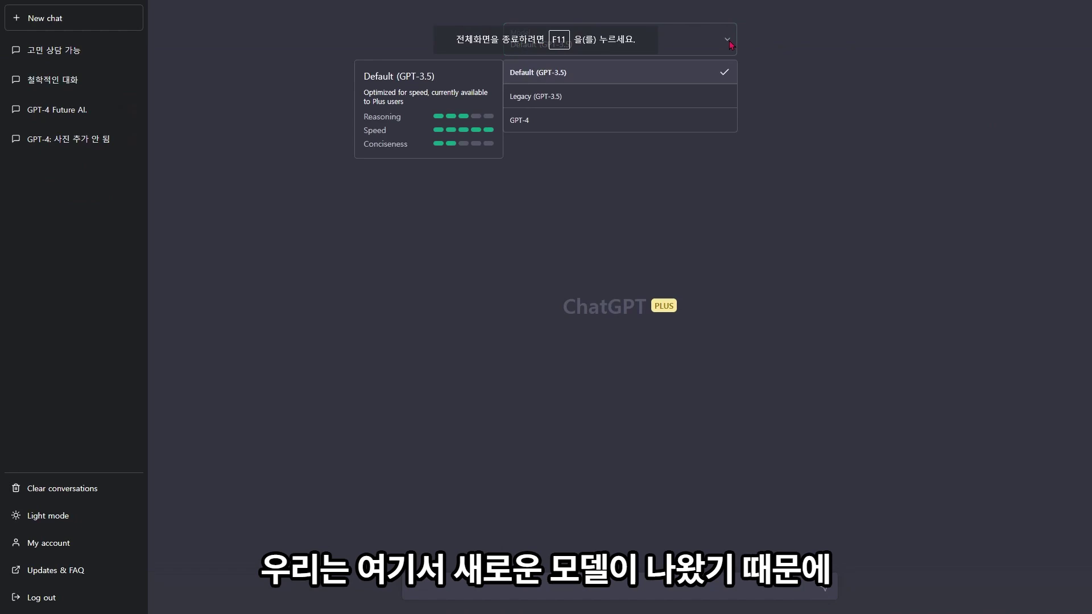
{"action": "left_click", "coordinate": [596, 125]}
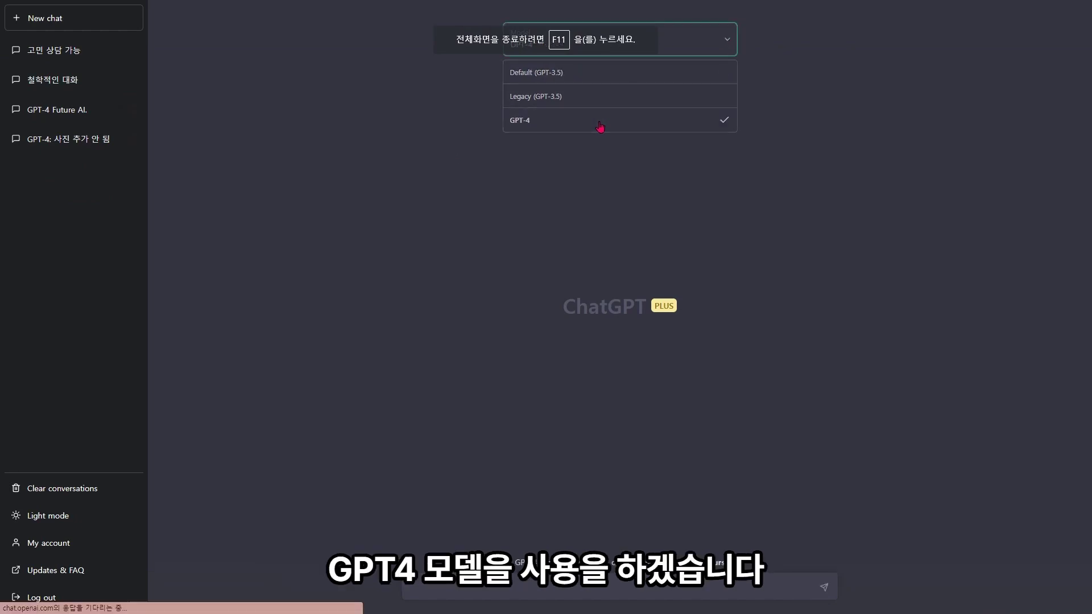
{"action": "left_click", "coordinate": [698, 590]}
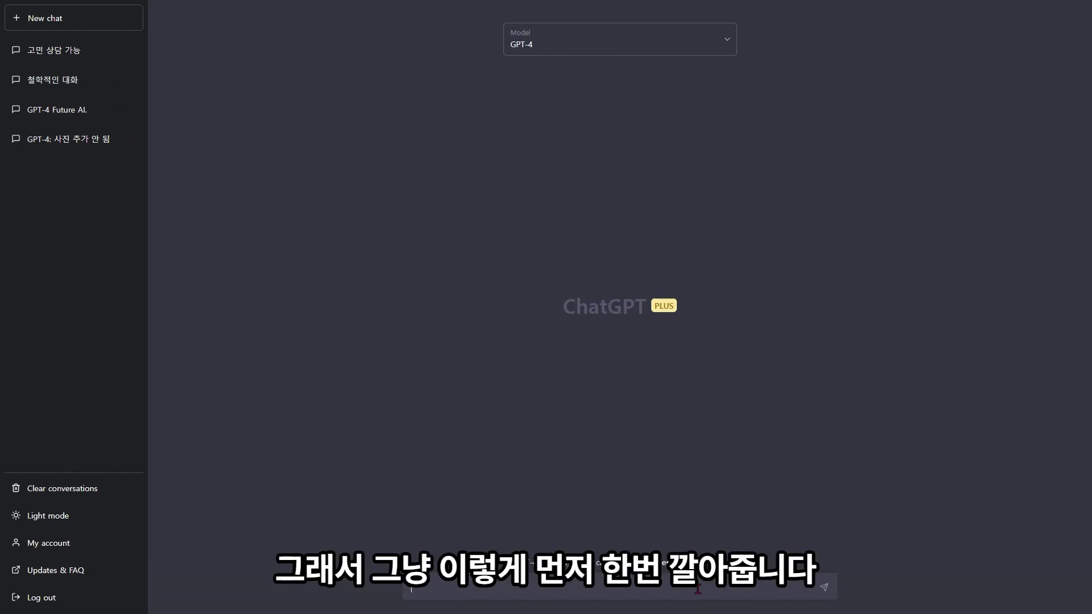
{"action": "type", "text": "유명한 철학자가 있지"}
{"action": "key", "text": "Return"}
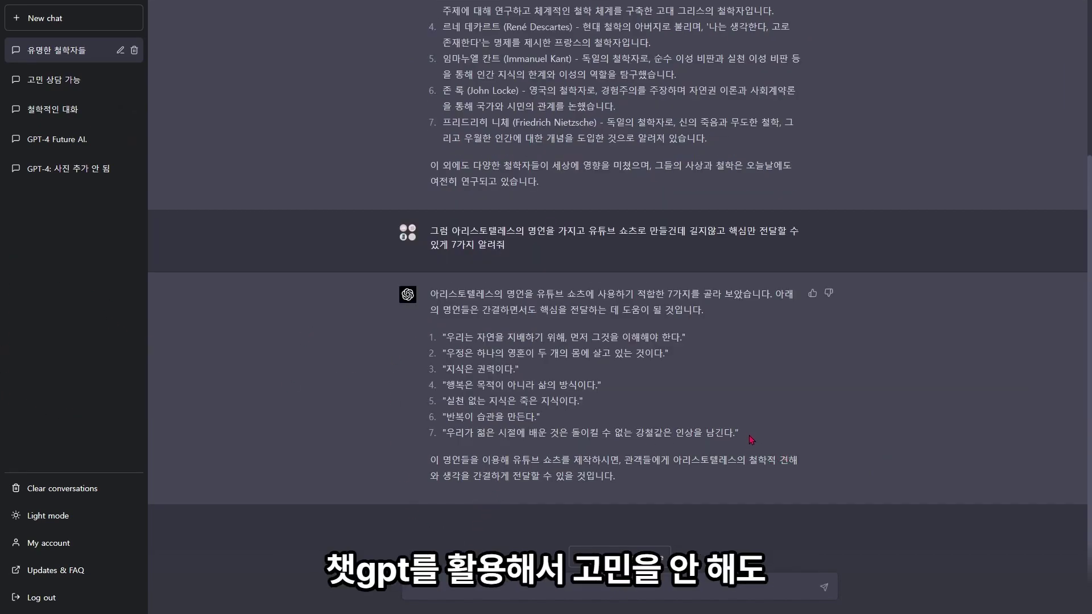
- Copy the seven numbered Aristotle quotes from the last ChatGPT answer
{"action": "left_click_drag", "start_coordinate": [752, 439], "coordinate": [442, 343]}
{"action": "key", "text": "ctrl+c"}
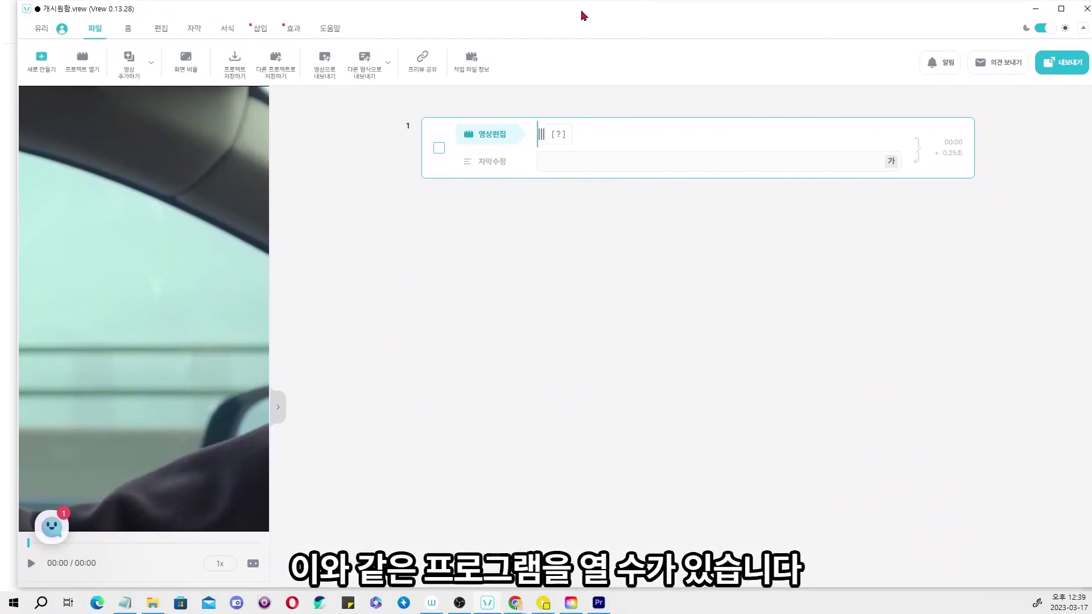
- In a maximized Vrew window, create a new project that starts with an AI voice, without saving the current project
{"action": "double_click", "coordinate": [582, 15]}
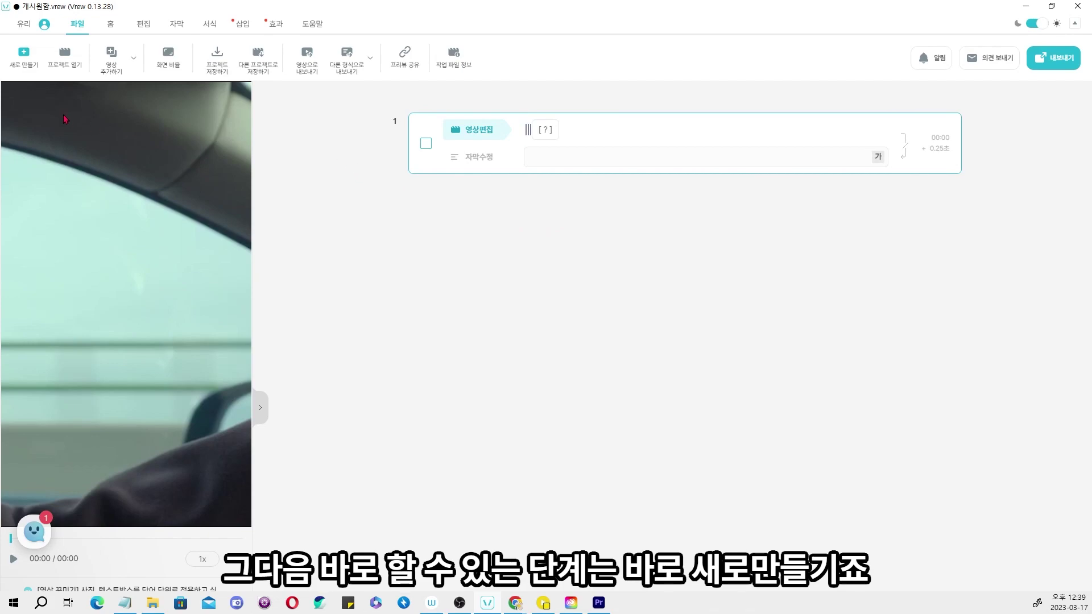
{"action": "left_click", "coordinate": [27, 61]}
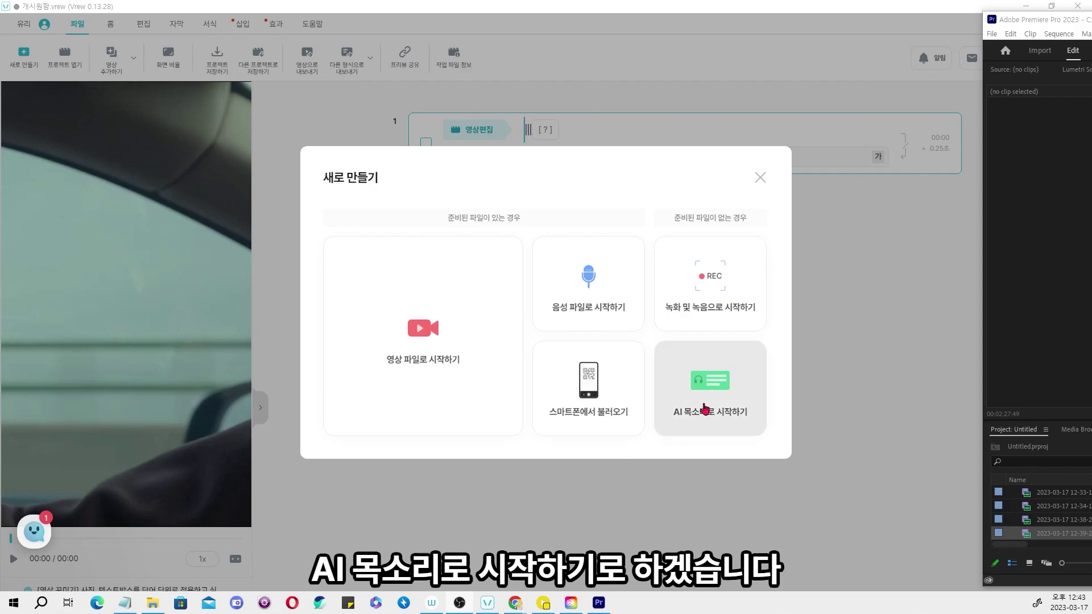
{"action": "left_click", "coordinate": [712, 412]}
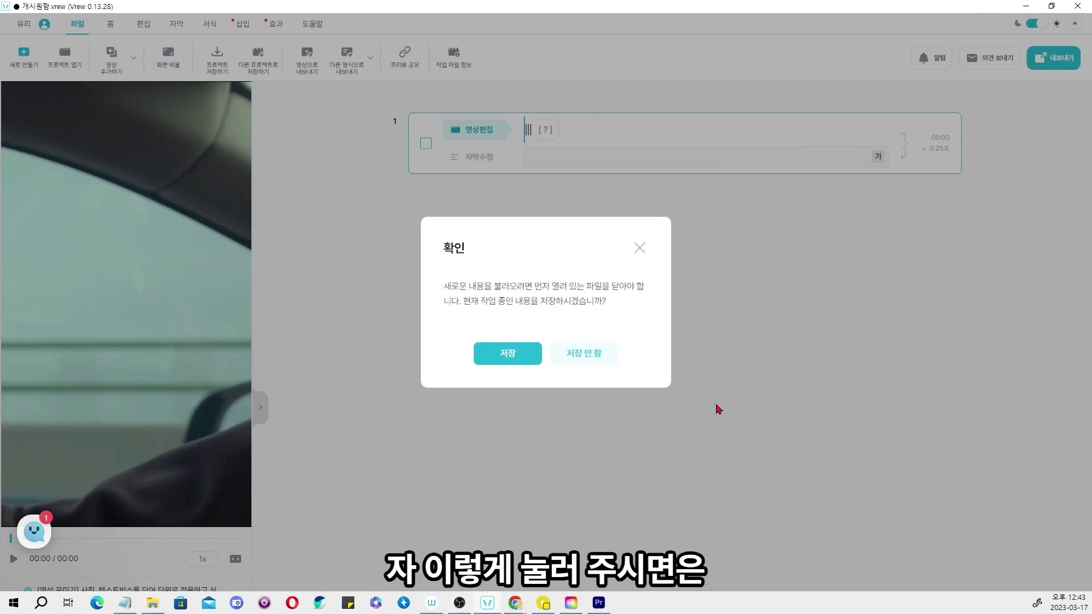
{"action": "left_click", "coordinate": [591, 360]}
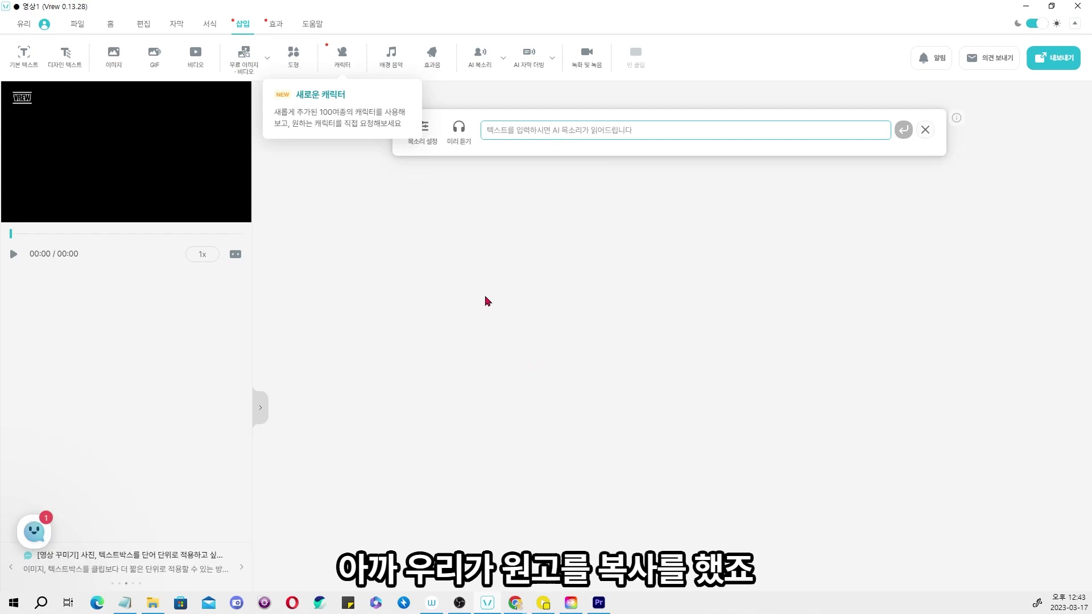
- Paste the seven copied quotes as the AI voice script and generate the clips from it
{"action": "left_click", "coordinate": [568, 137]}
{"action": "mouse_move", "coordinate": [515, 601]}
{"action": "left_click", "coordinate": [452, 547]}
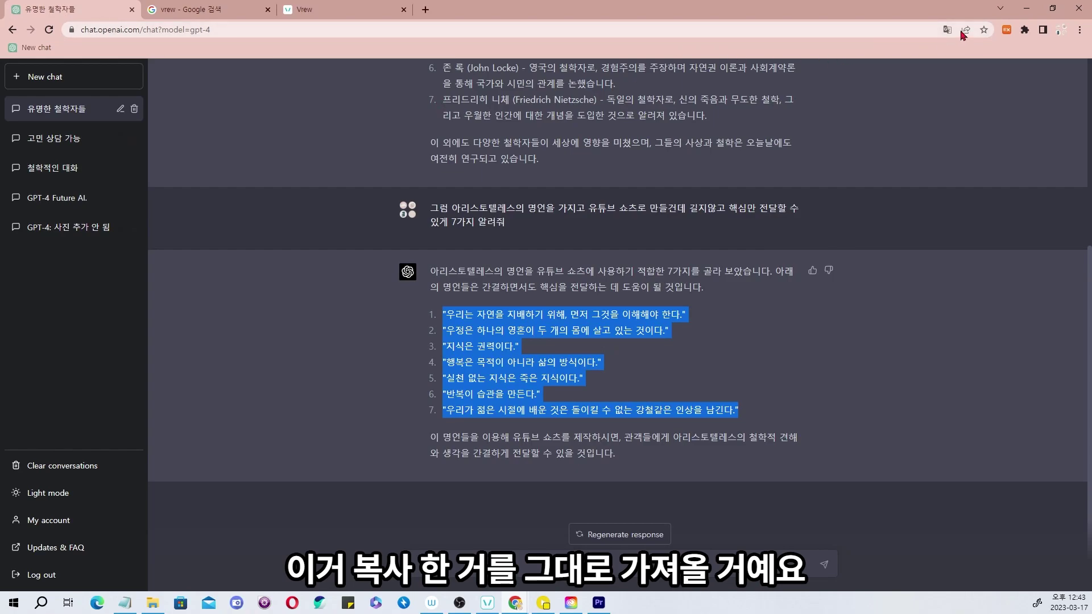
{"action": "left_click", "coordinate": [1026, 8]}
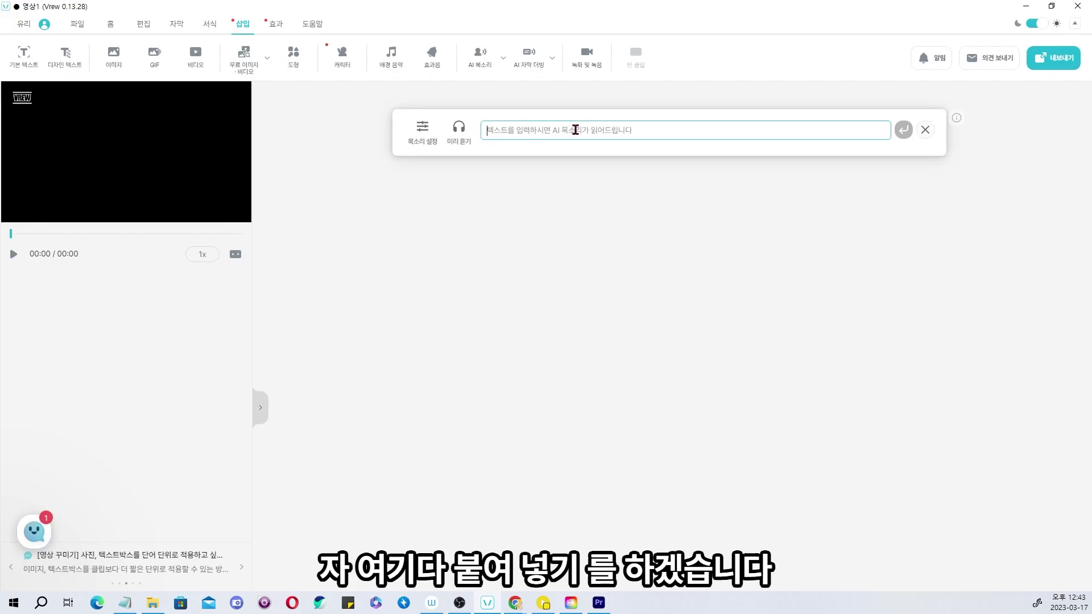
{"action": "key", "text": "ctrl+v"}
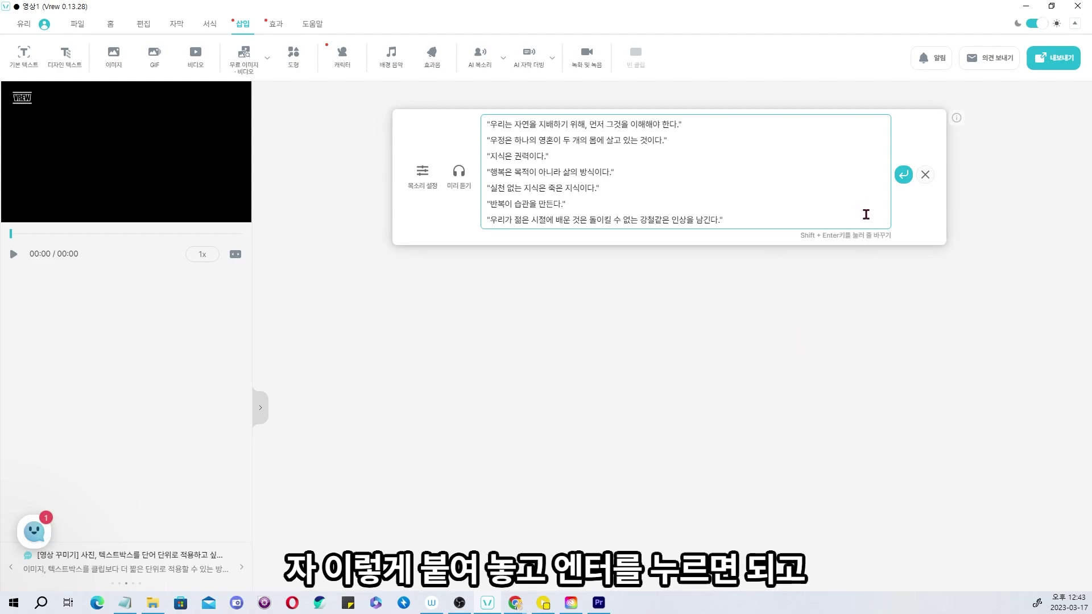
{"action": "left_click", "coordinate": [904, 180]}
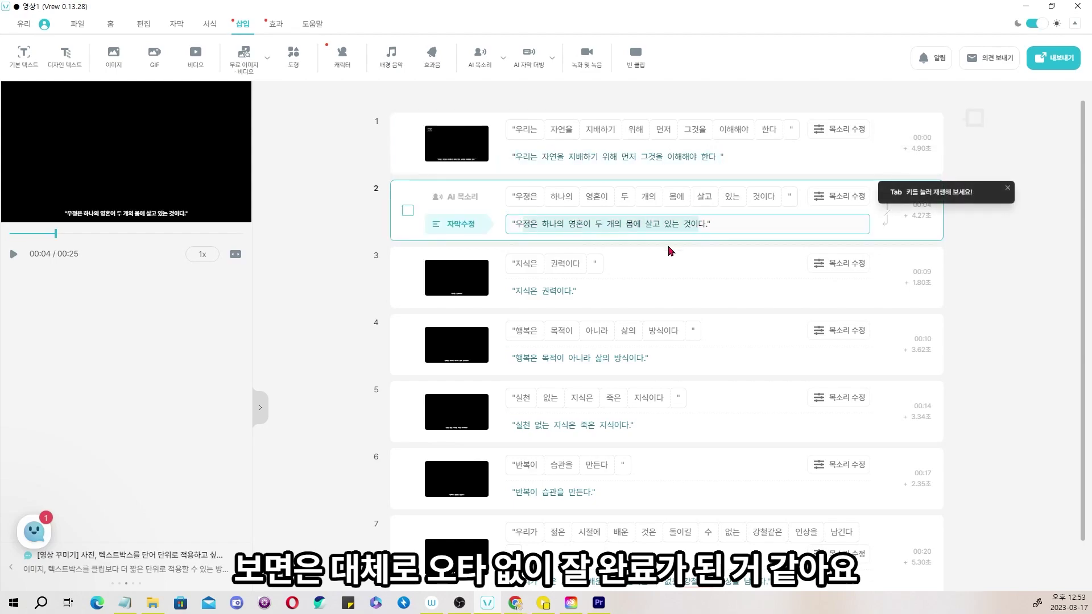
- Delete the particle 은 after 지식 in the fifth clip's caption and retype it
{"action": "scroll", "coordinate": [543, 296], "scroll_direction": "down", "scroll_amount": 1}
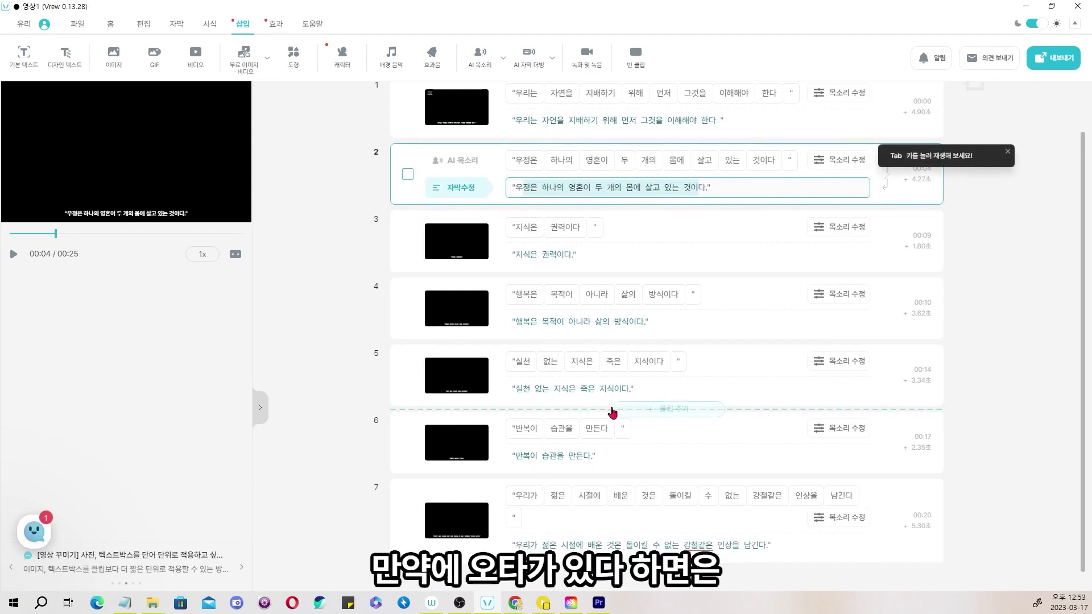
{"action": "left_click", "coordinate": [584, 387]}
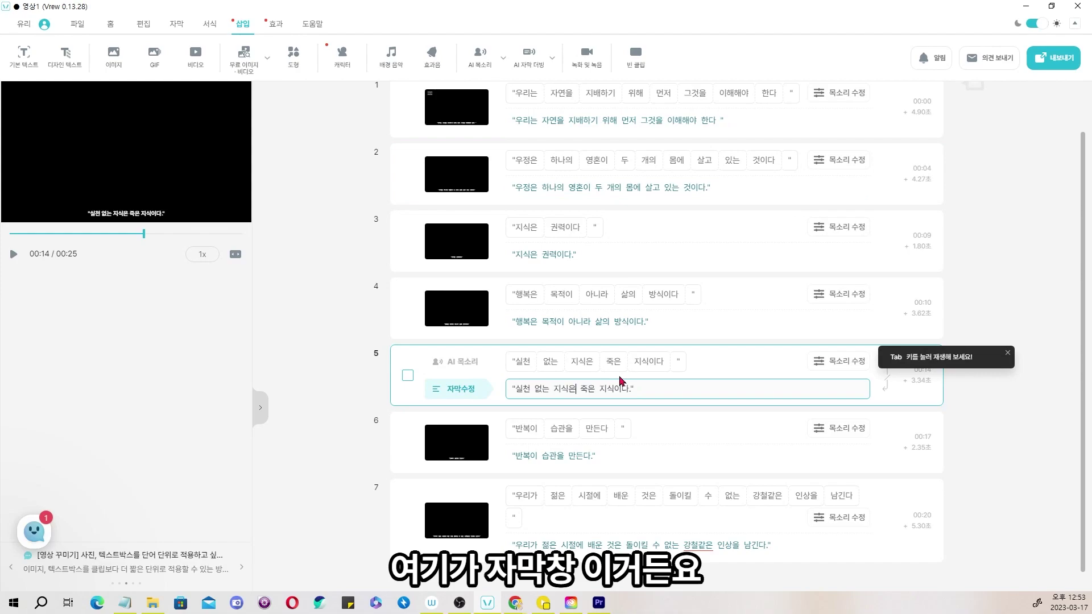
{"action": "key", "text": "BackSpace"}
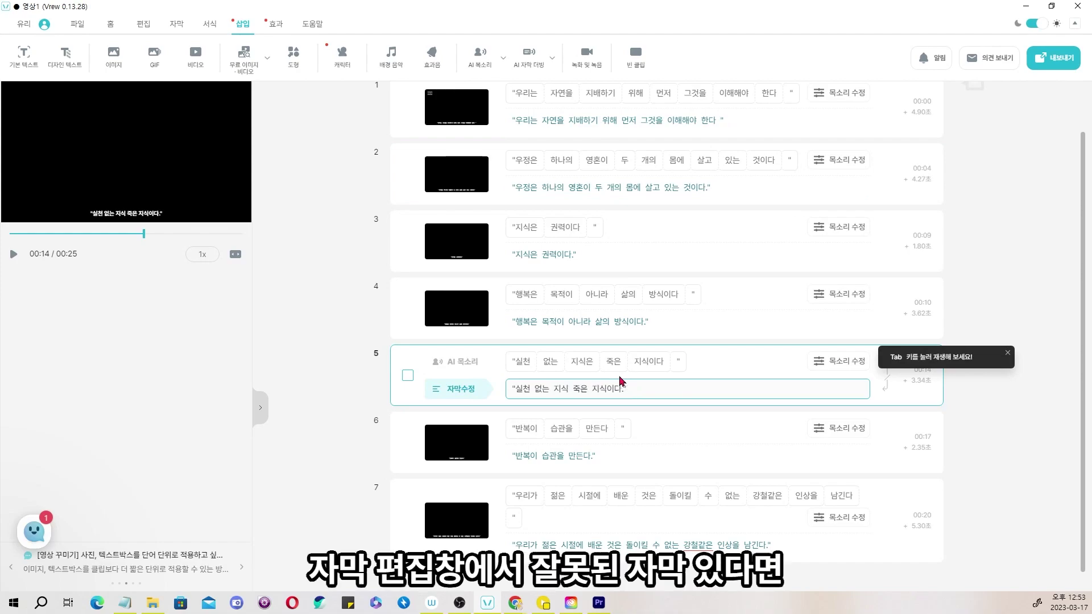
{"action": "type", "text": "dms"}
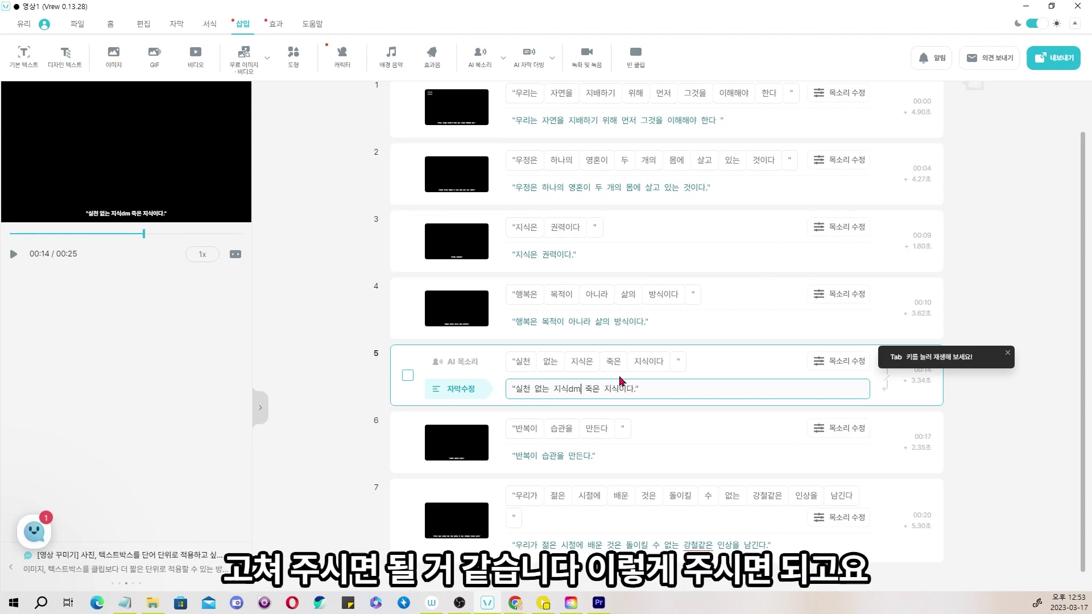
{"action": "key", "text": "BackSpace"}
{"action": "key", "text": "BackSpace"}
{"action": "key", "text": "BackSpace"}
{"action": "type", "text": "으"}
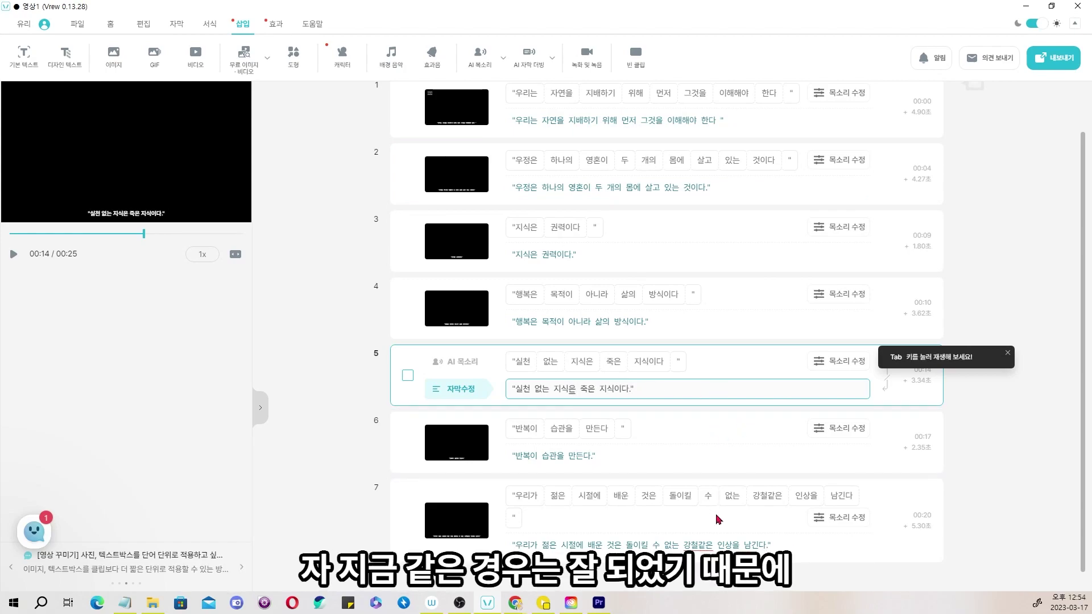
- Play back the first clip to hear its AI voice
{"action": "scroll", "coordinate": [695, 395], "scroll_direction": "up", "scroll_amount": 1}
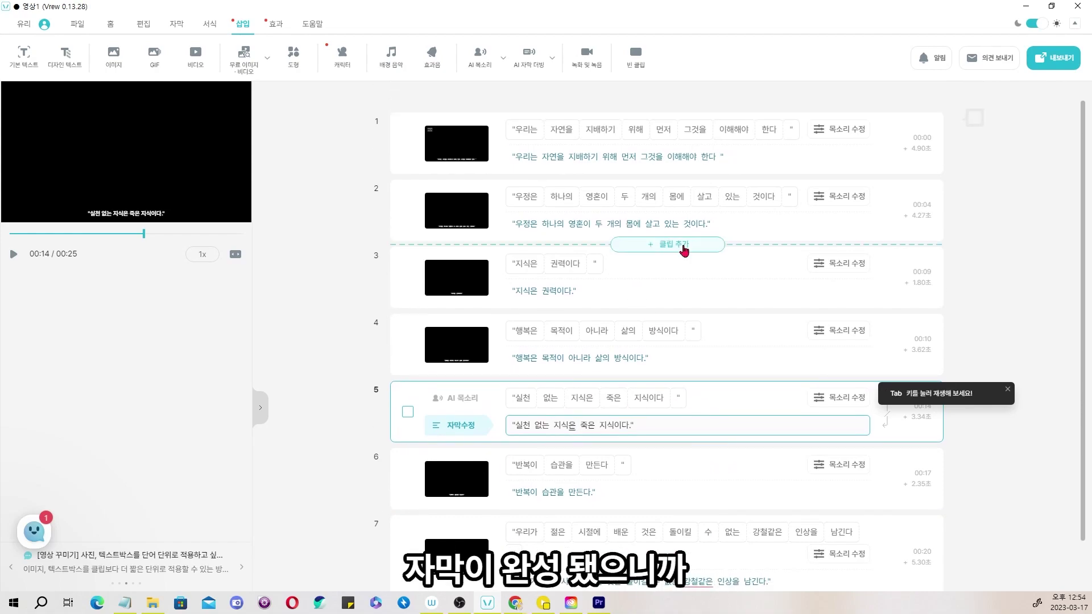
{"action": "left_click", "coordinate": [509, 132]}
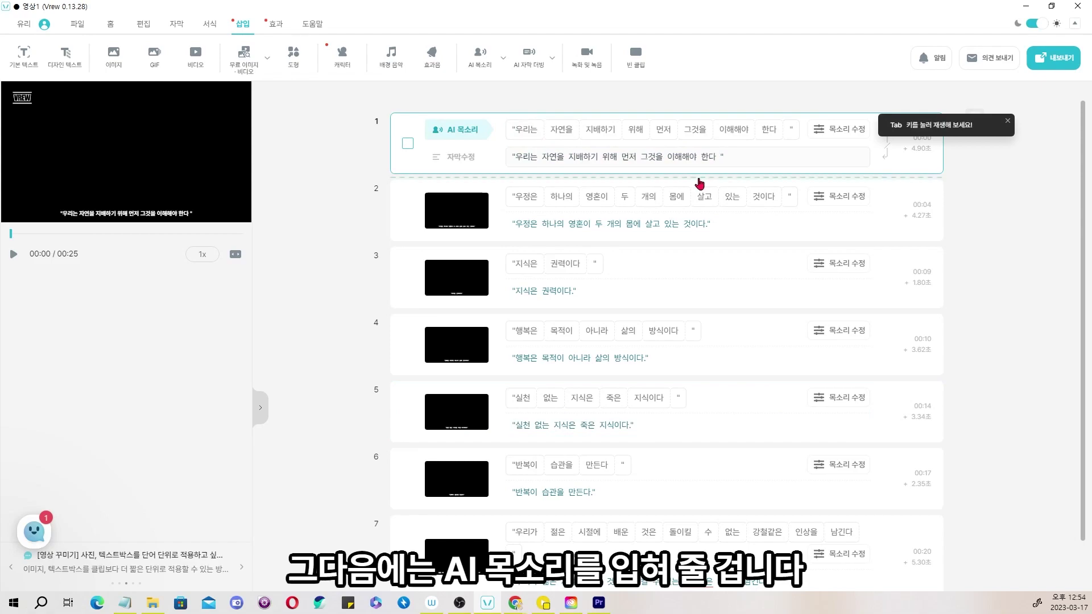
{"action": "key", "text": "Tab"}
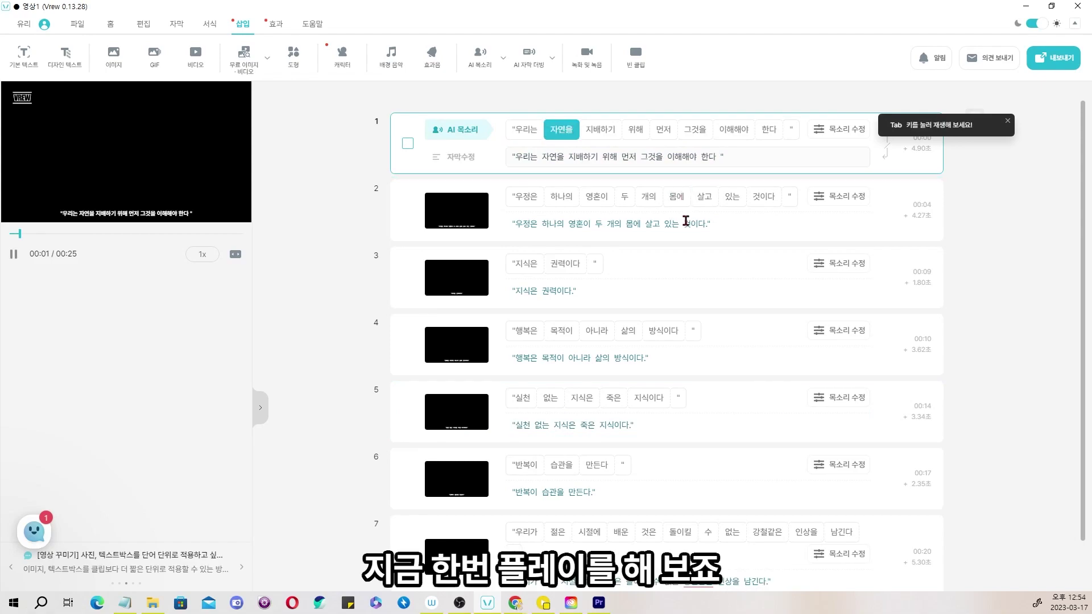
{"action": "key", "text": "Tab"}
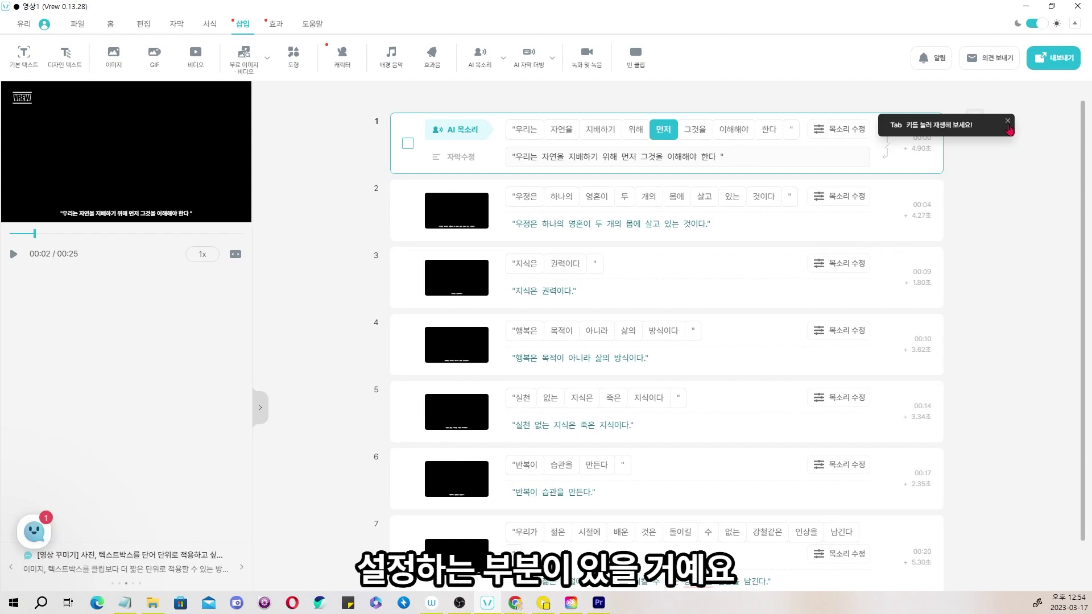
{"action": "key", "text": "Return"}
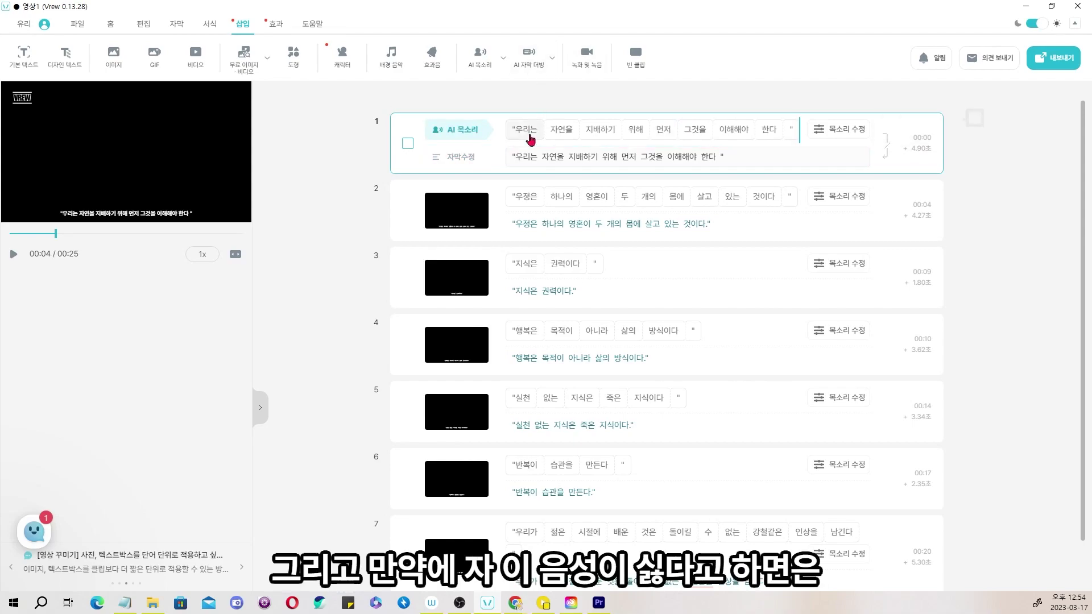
{"action": "left_click", "coordinate": [507, 131]}
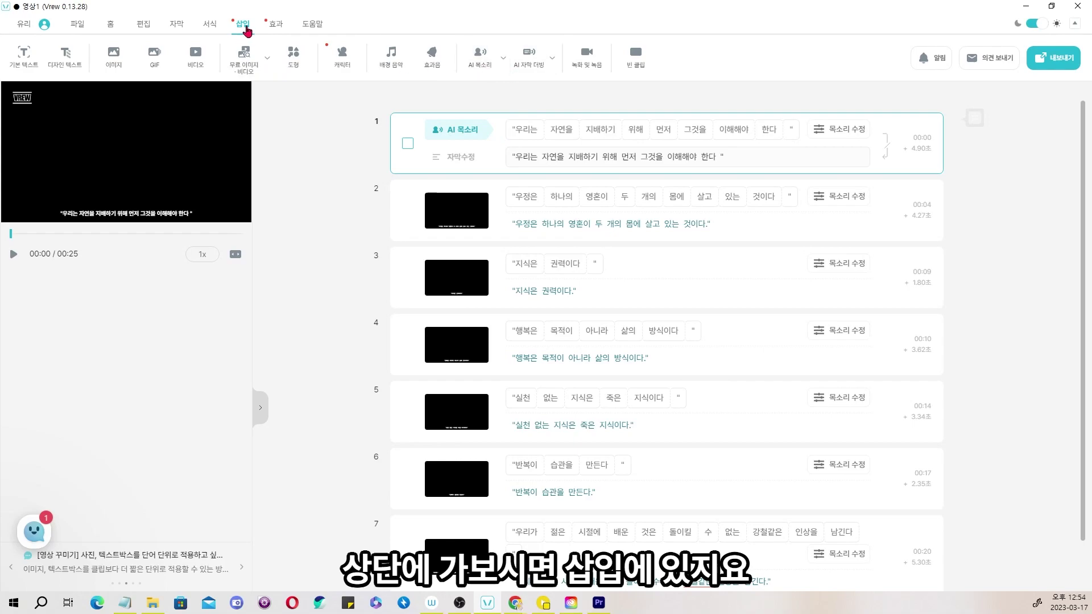
{"action": "left_click", "coordinate": [552, 65]}
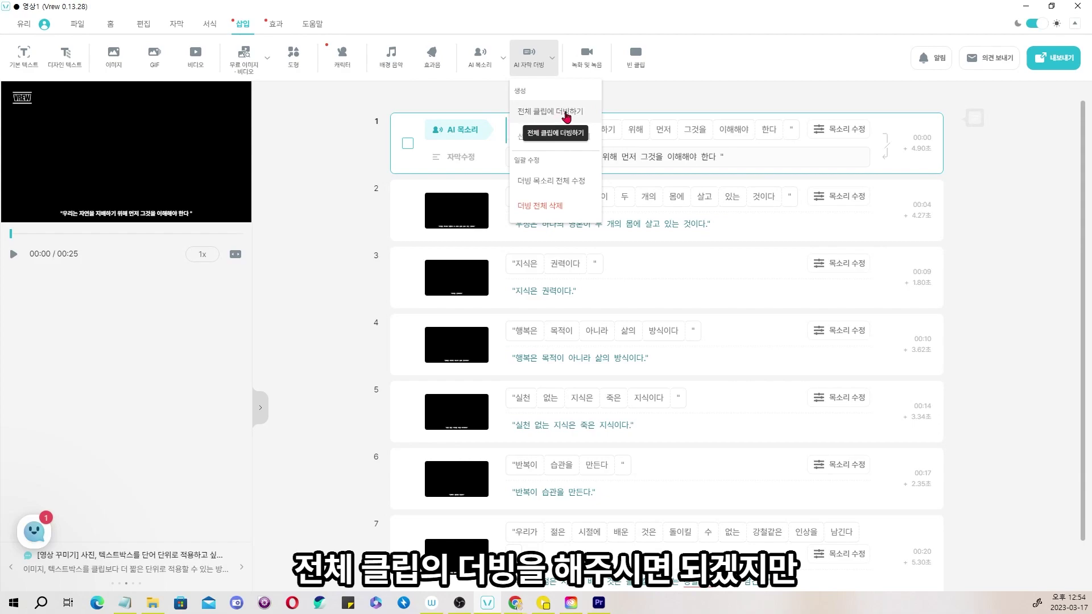
{"action": "left_click", "coordinate": [720, 279]}
{"action": "left_click", "coordinate": [732, 340]}
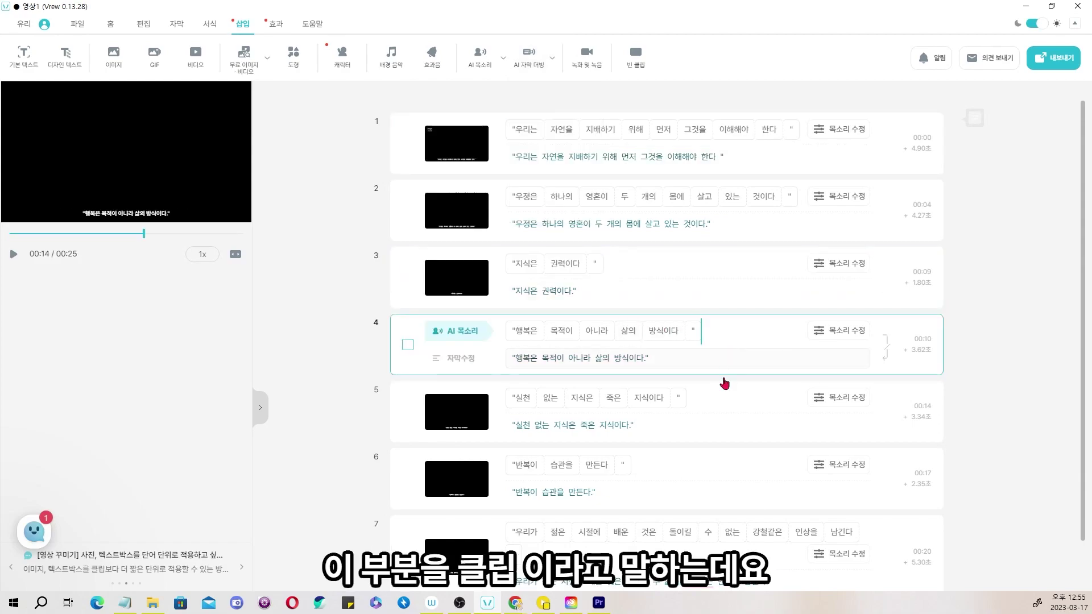
{"action": "left_click", "coordinate": [721, 414]}
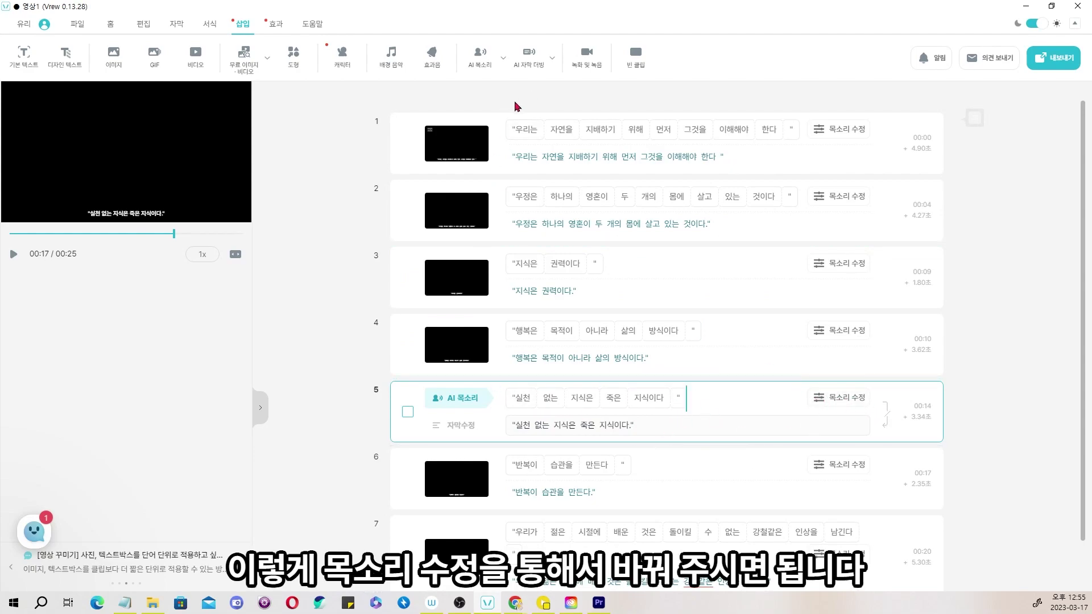
- Starting from the first clip, open the AI voice settings for dubbing all clips
{"action": "left_click", "coordinate": [505, 132]}
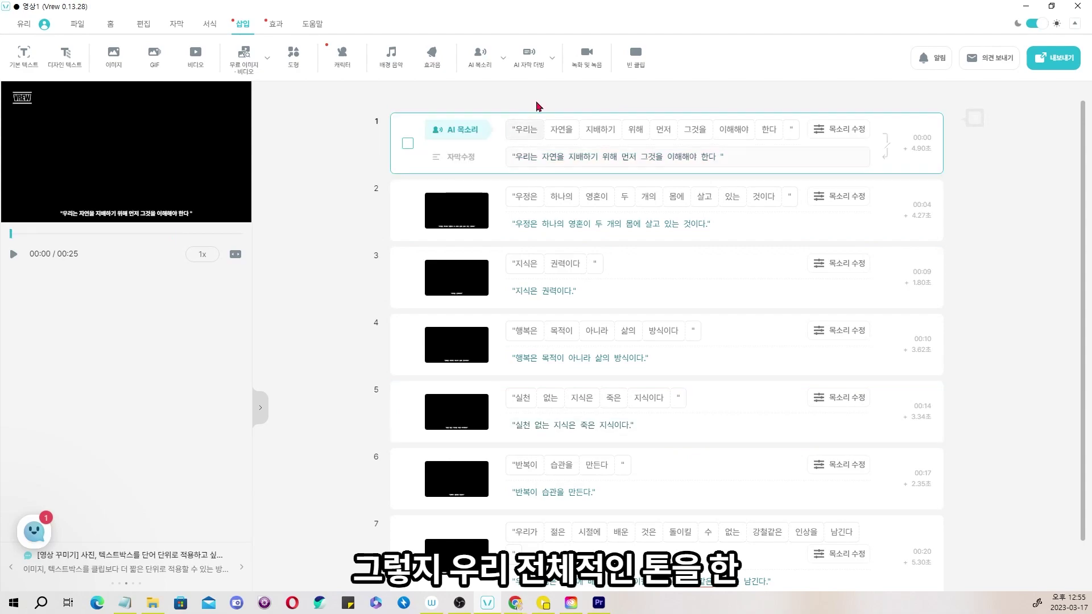
{"action": "left_click", "coordinate": [553, 64]}
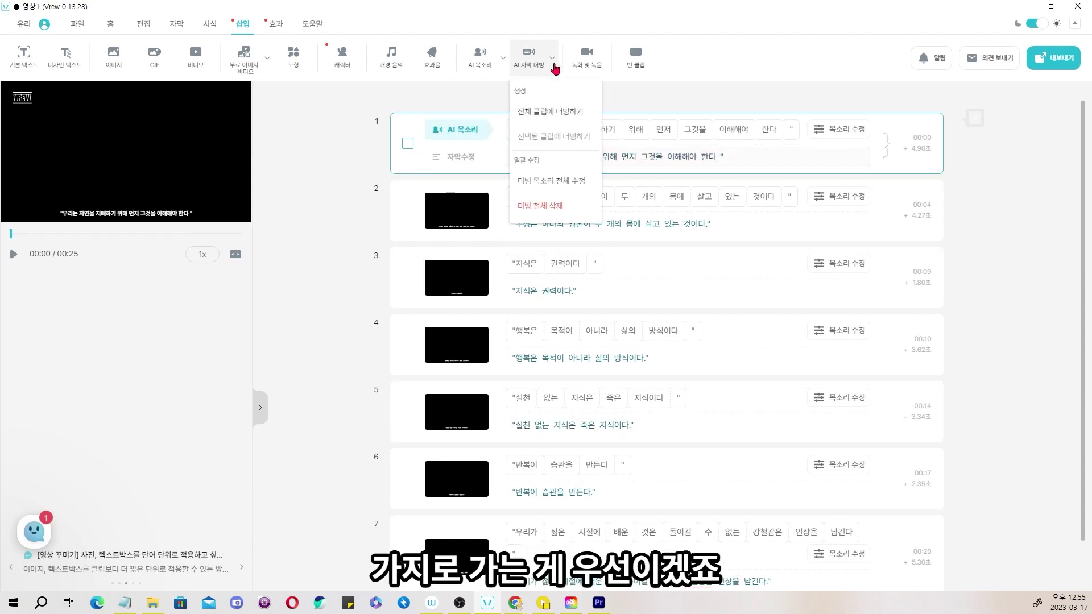
{"action": "left_click", "coordinate": [567, 121]}
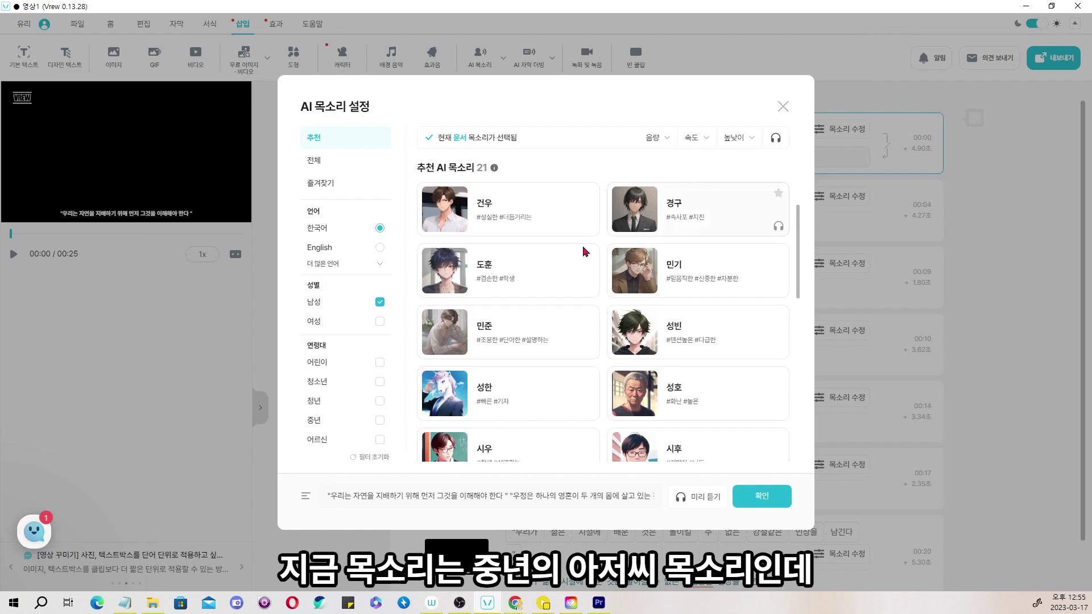
- Look through the recommended Korean male AI voices with their hashtags and preview the 도훈 voice
{"action": "scroll", "coordinate": [685, 326], "scroll_direction": "down", "scroll_amount": 1}
{"action": "scroll", "coordinate": [731, 238], "scroll_direction": "up", "scroll_amount": 1}
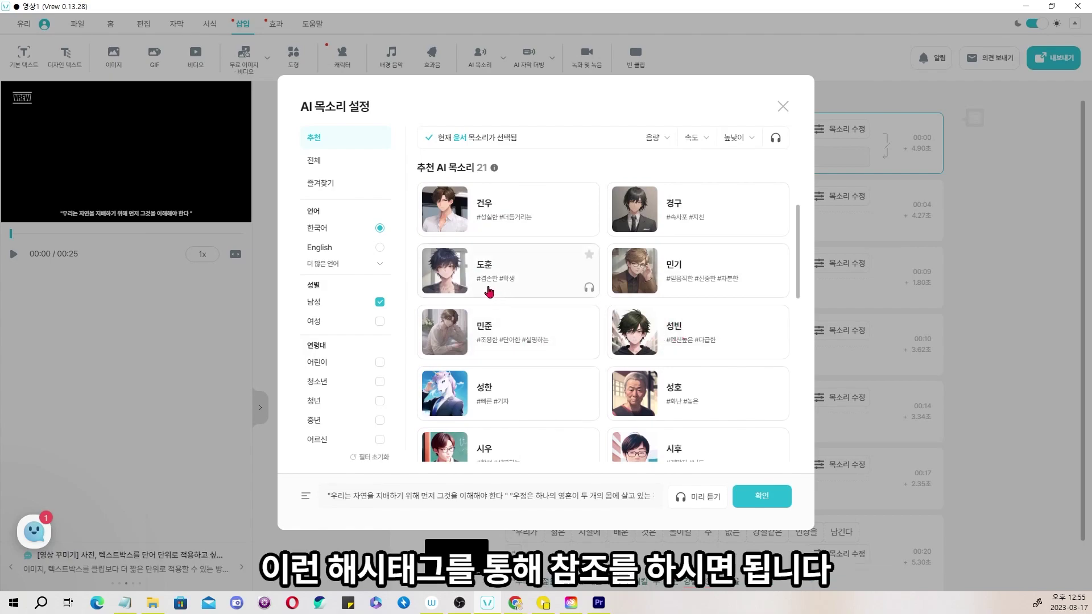
{"action": "scroll", "coordinate": [727, 293], "scroll_direction": "down", "scroll_amount": 3}
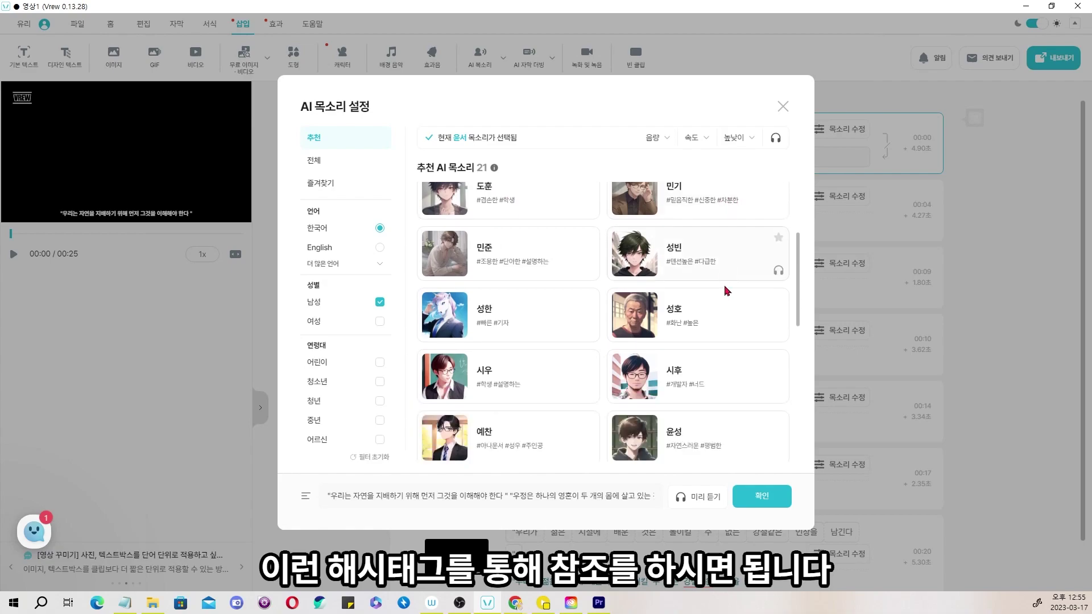
{"action": "scroll", "coordinate": [585, 294], "scroll_direction": "up", "scroll_amount": 2}
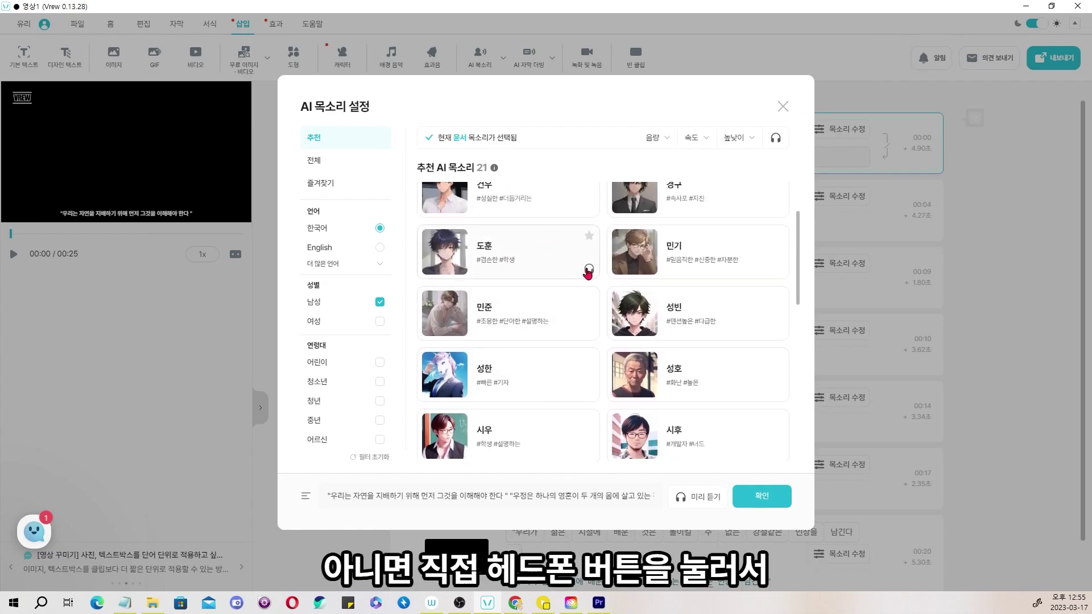
{"action": "left_click", "coordinate": [589, 271]}
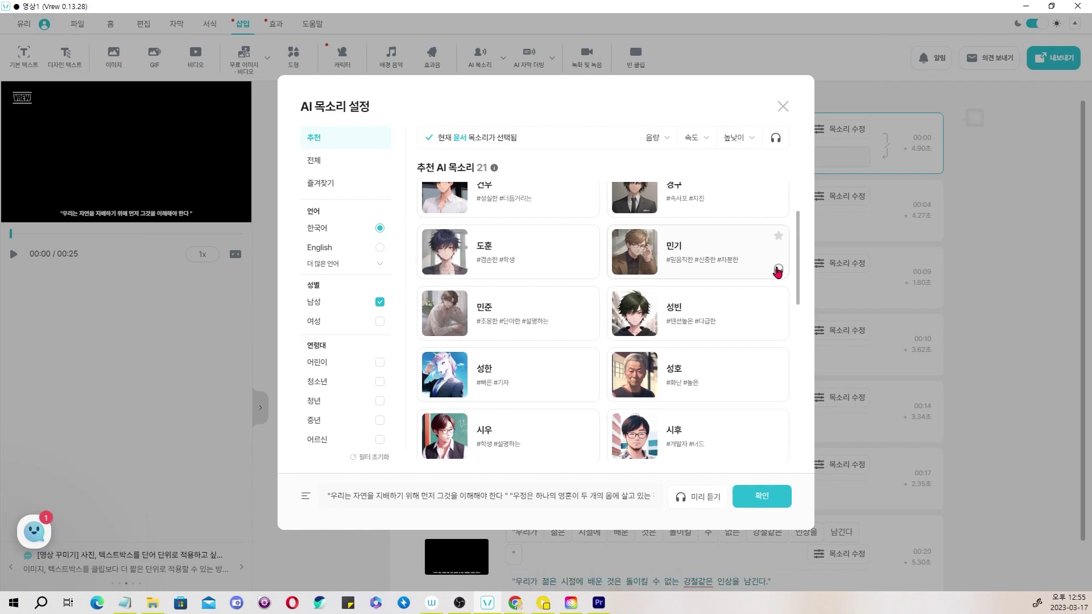
{"action": "scroll", "coordinate": [743, 254], "scroll_direction": "down", "scroll_amount": 6}
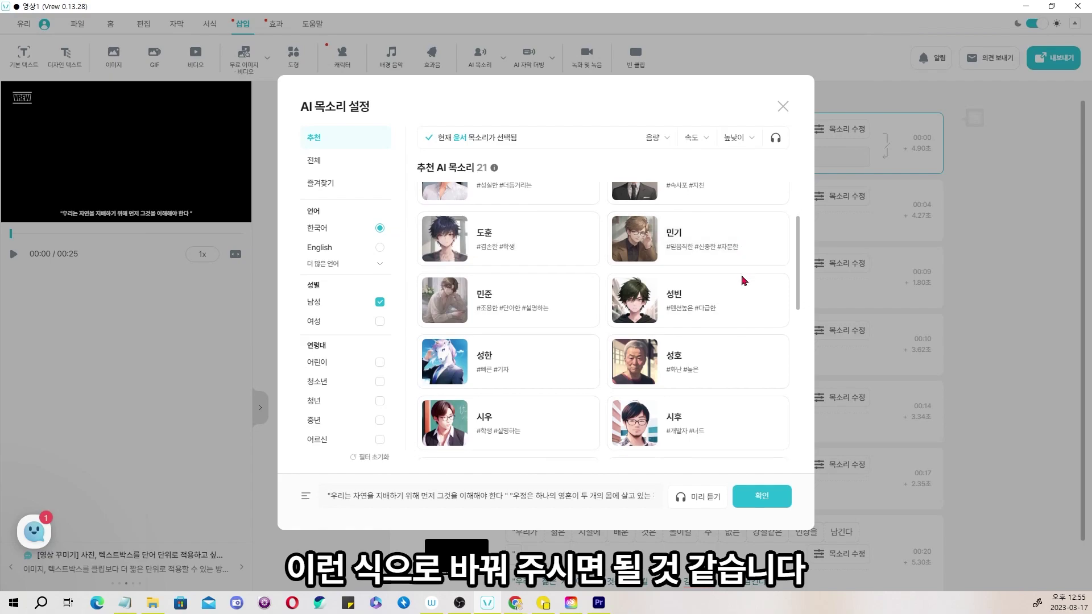
{"action": "scroll", "coordinate": [641, 266], "scroll_direction": "up", "scroll_amount": 5}
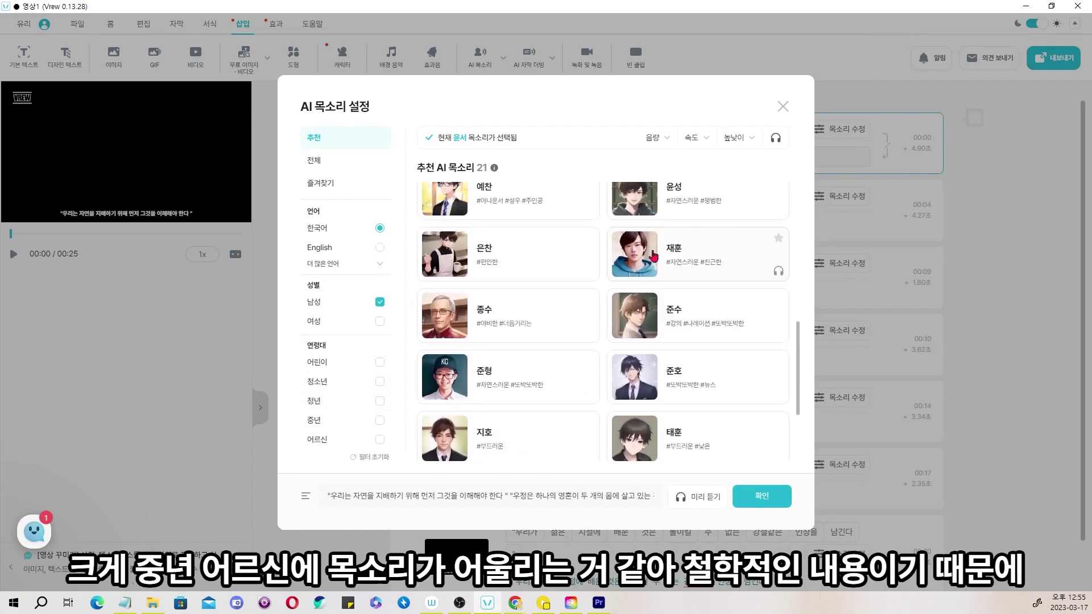
{"action": "scroll", "coordinate": [647, 250], "scroll_direction": "up", "scroll_amount": 1}
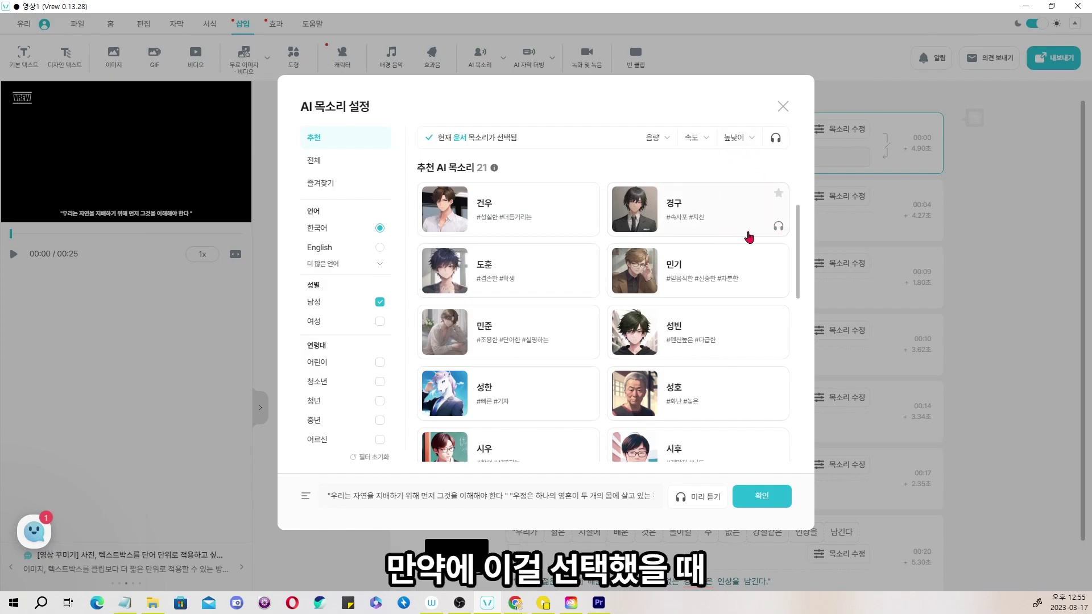
- Inspect the pitch and speed controls for the AI voice and close the voice settings
{"action": "left_click", "coordinate": [752, 140]}
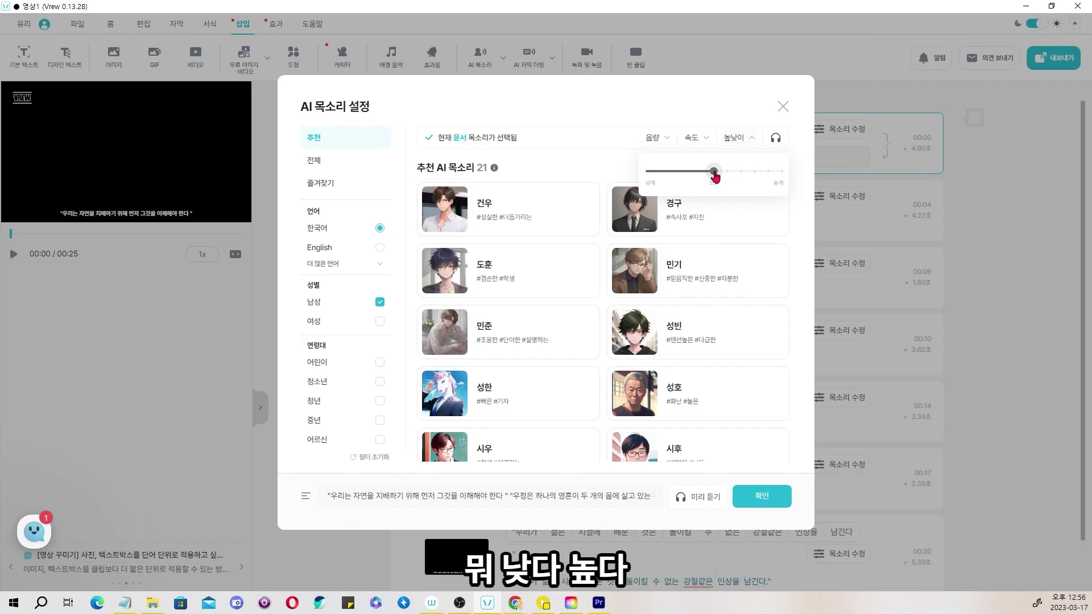
{"action": "left_click", "coordinate": [704, 142]}
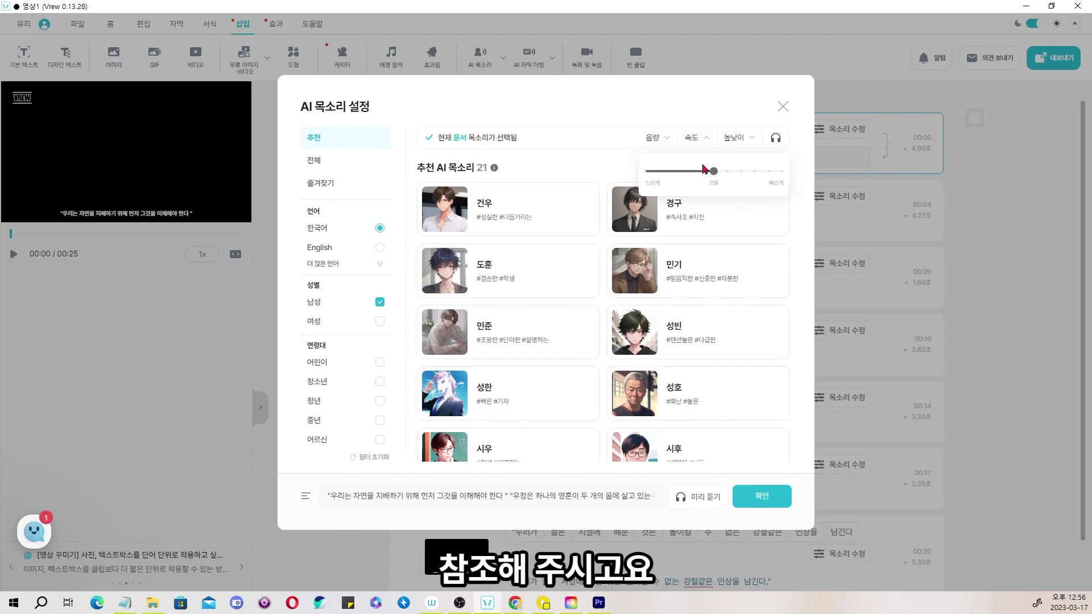
{"action": "left_click", "coordinate": [783, 108]}
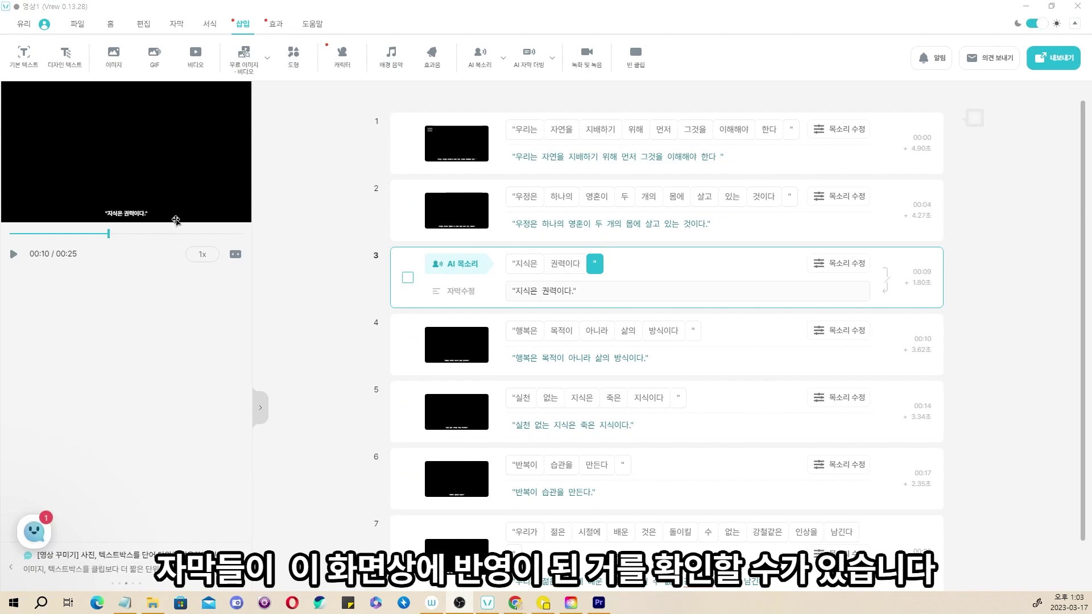
- Go through the first five clips one by one to check their captions in the video preview
{"action": "left_click", "coordinate": [519, 228]}
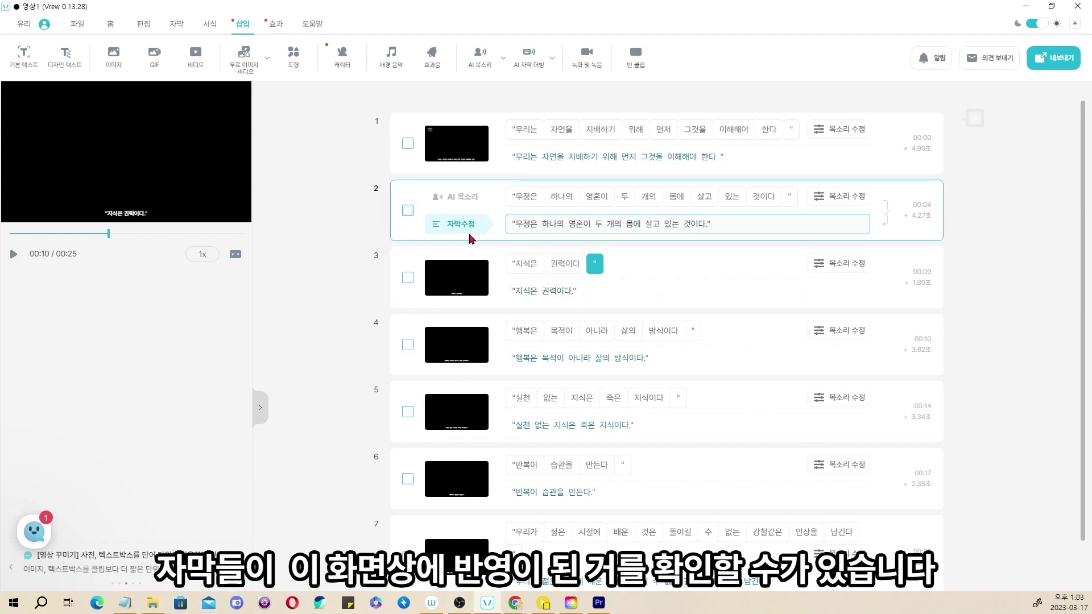
{"action": "left_click", "coordinate": [513, 203]}
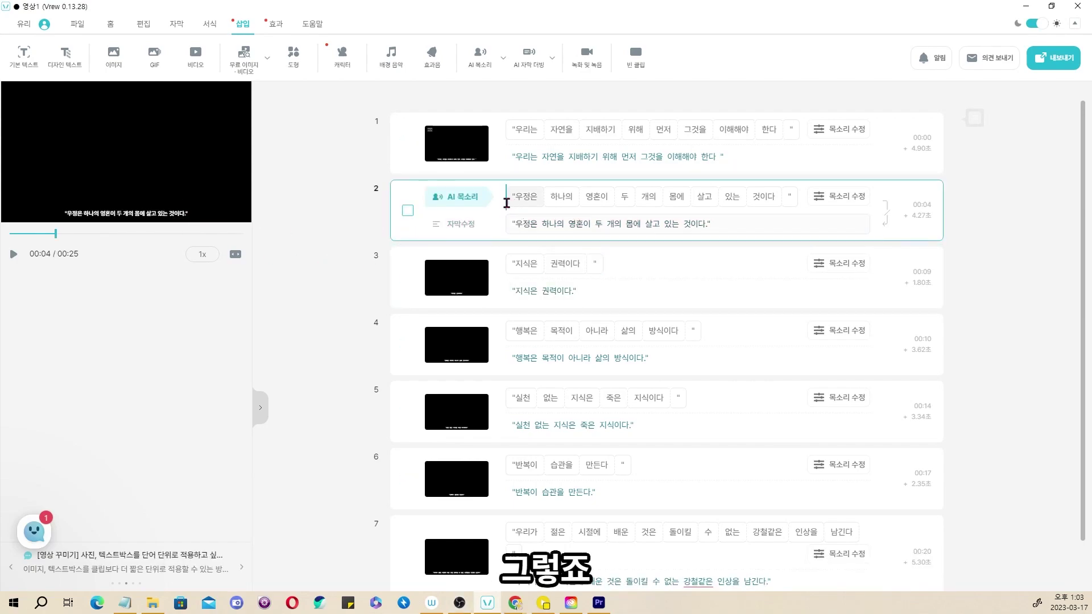
{"action": "left_click", "coordinate": [505, 135]}
{"action": "left_click", "coordinate": [509, 198]}
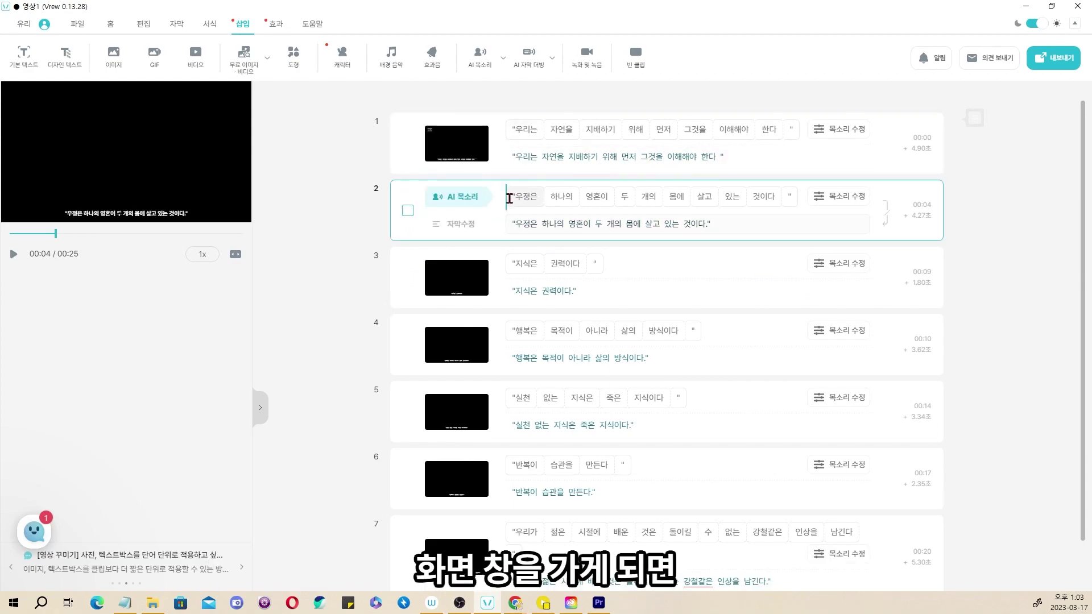
{"action": "left_click", "coordinate": [508, 263]}
{"action": "left_click", "coordinate": [511, 323]}
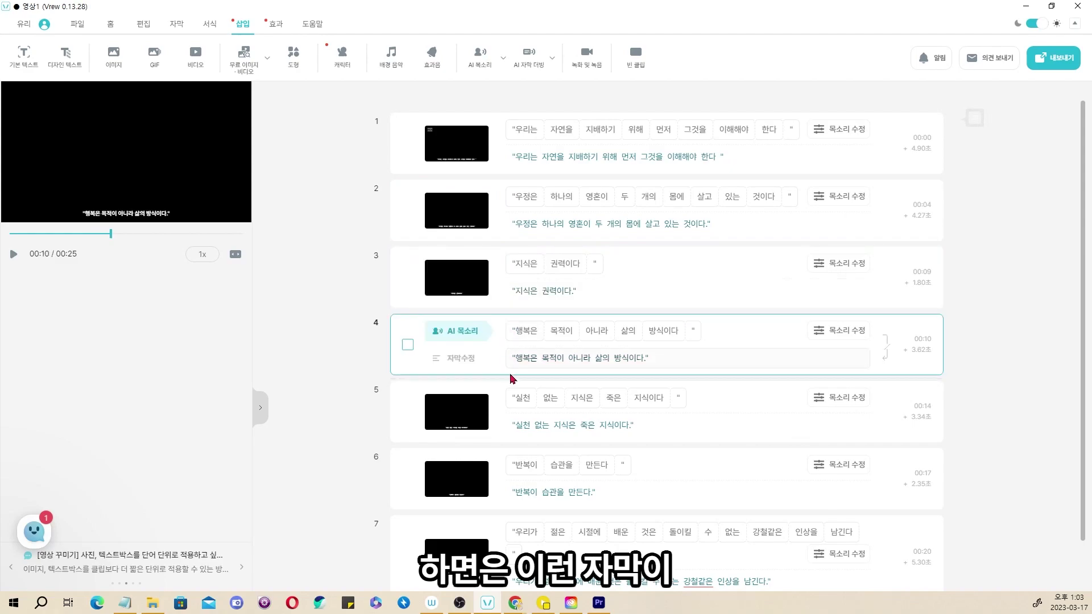
{"action": "left_click", "coordinate": [509, 396]}
{"action": "left_click", "coordinate": [511, 330]}
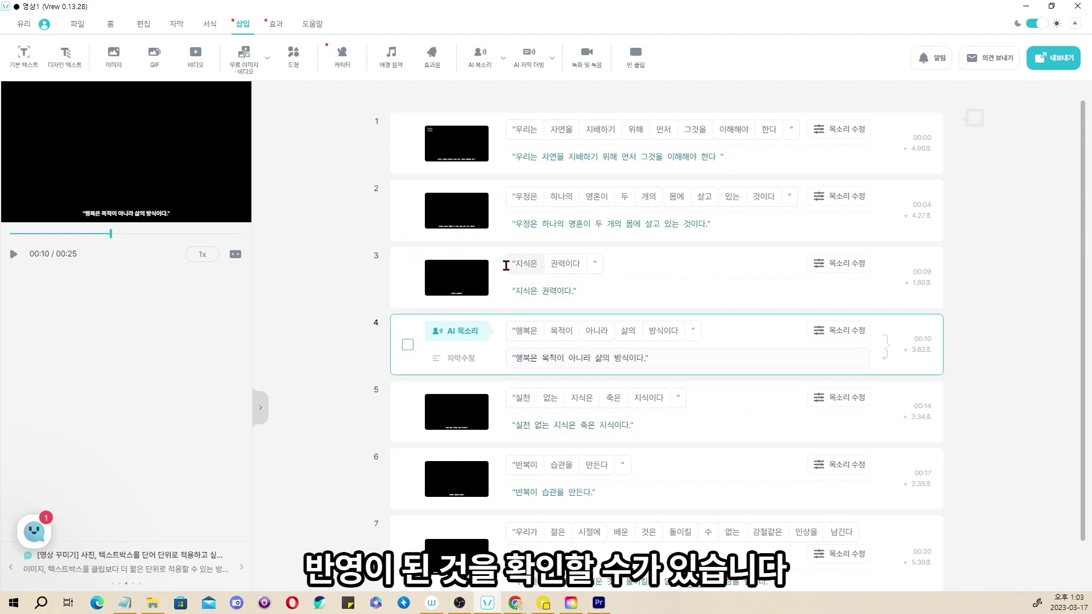
{"action": "left_click", "coordinate": [506, 263]}
{"action": "left_click", "coordinate": [516, 198]}
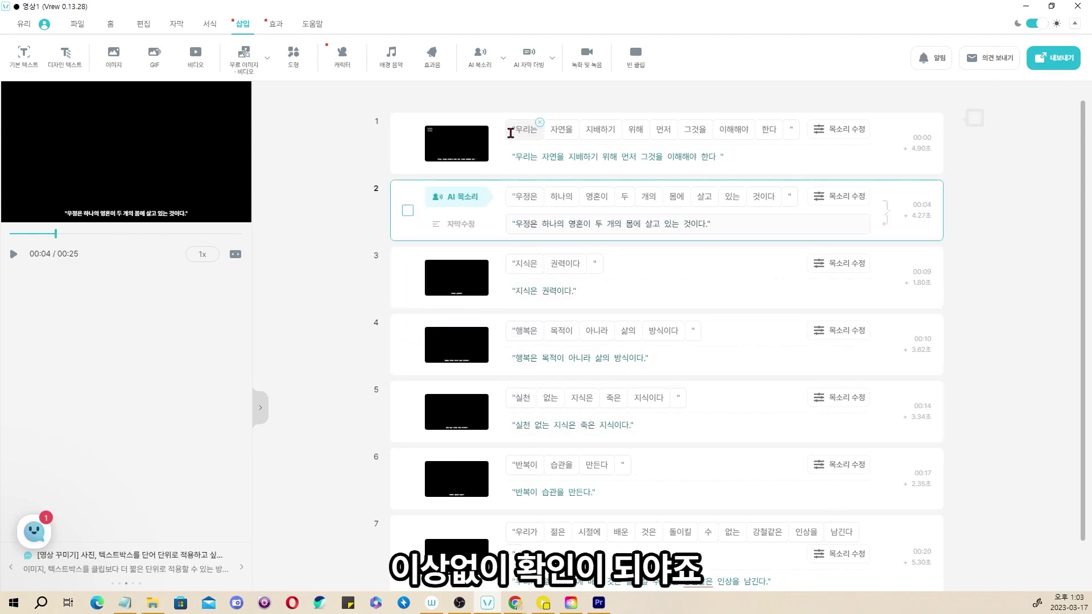
{"action": "left_click", "coordinate": [508, 132]}
{"action": "left_click", "coordinate": [513, 204]}
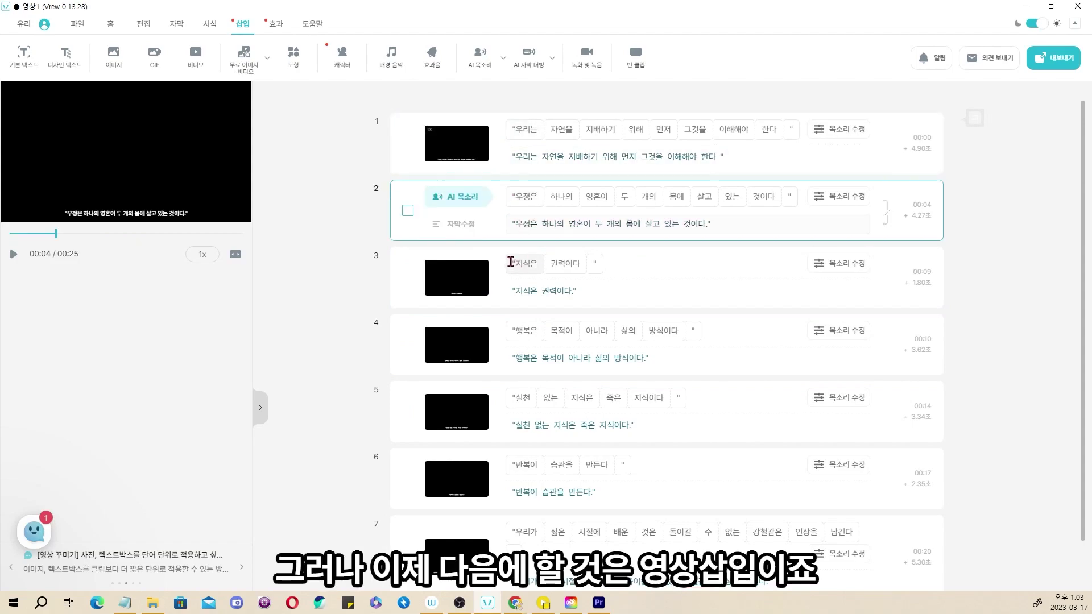
{"action": "left_click", "coordinate": [511, 263]}
- Select the first clip and delete the Vrew mark attached to it, confirming the deletion
{"action": "mouse_move", "coordinate": [531, 186]}
{"action": "left_click", "coordinate": [476, 149]}
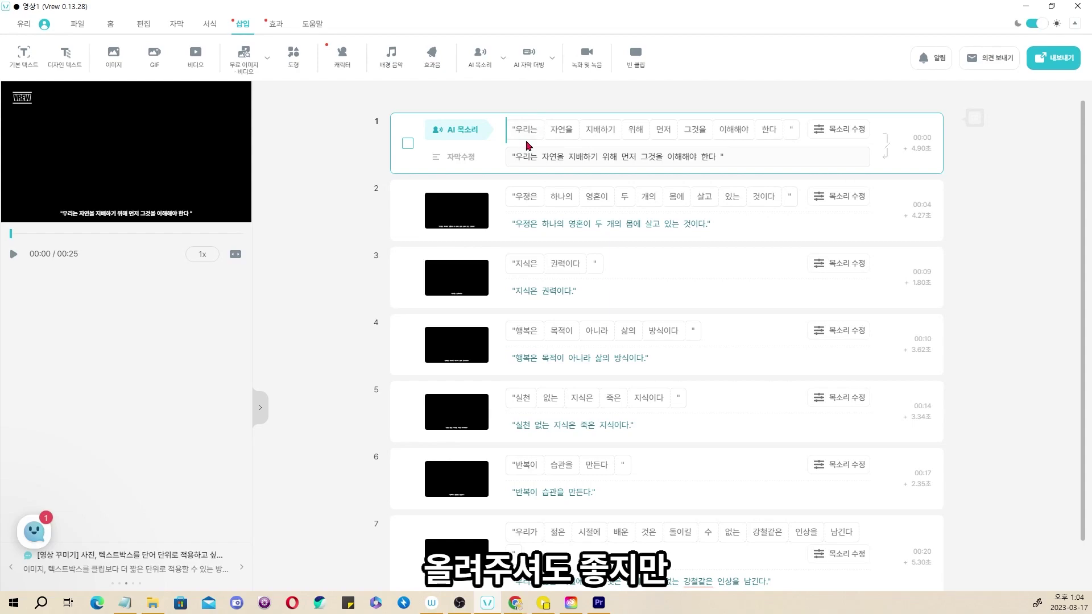
{"action": "left_click", "coordinate": [975, 118]}
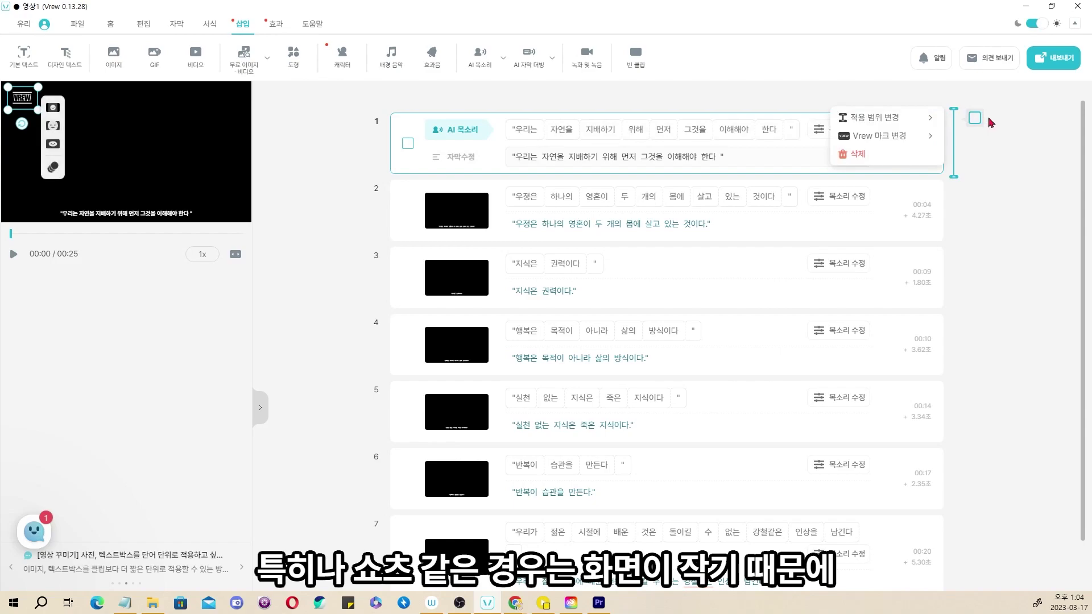
{"action": "left_click", "coordinate": [855, 153]}
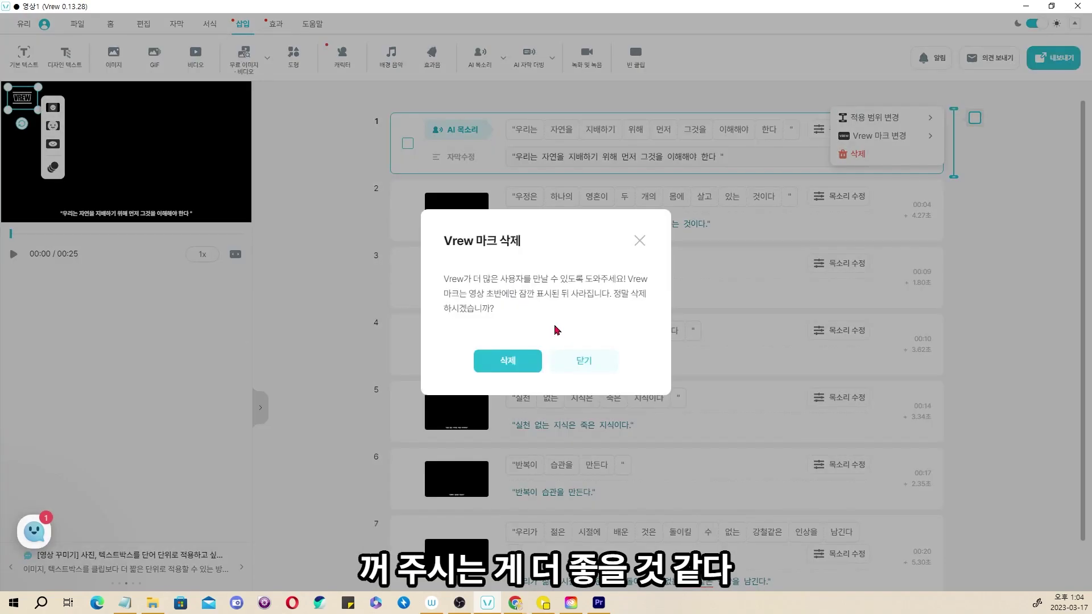
{"action": "left_click", "coordinate": [526, 367]}
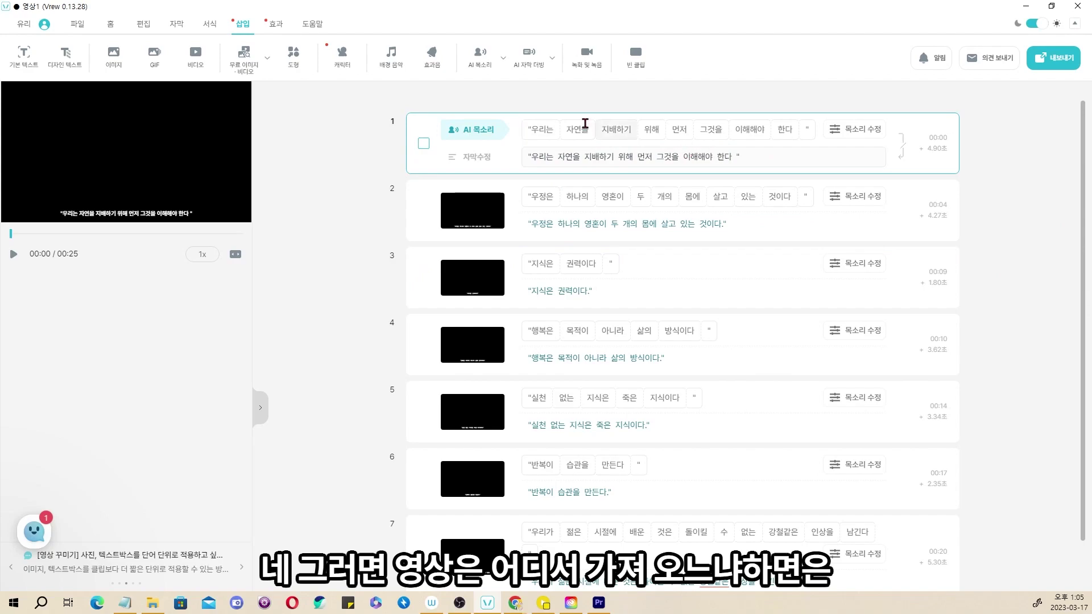
{"action": "left_click", "coordinate": [275, 26]}
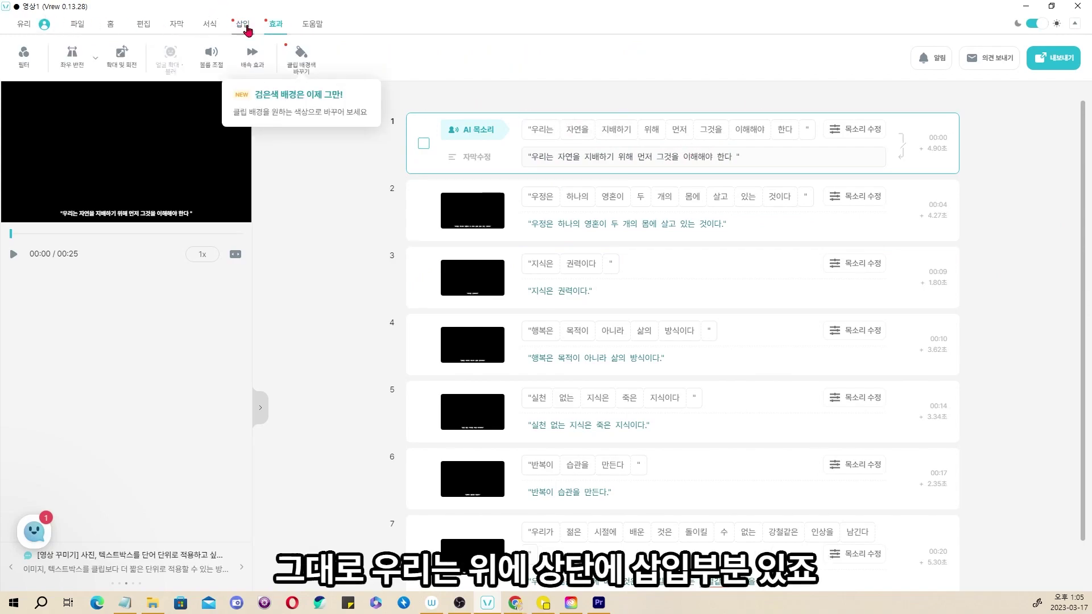
{"action": "left_click", "coordinate": [246, 26]}
{"action": "left_click", "coordinate": [210, 26]}
{"action": "left_click", "coordinate": [176, 25]}
{"action": "left_click", "coordinate": [143, 26]}
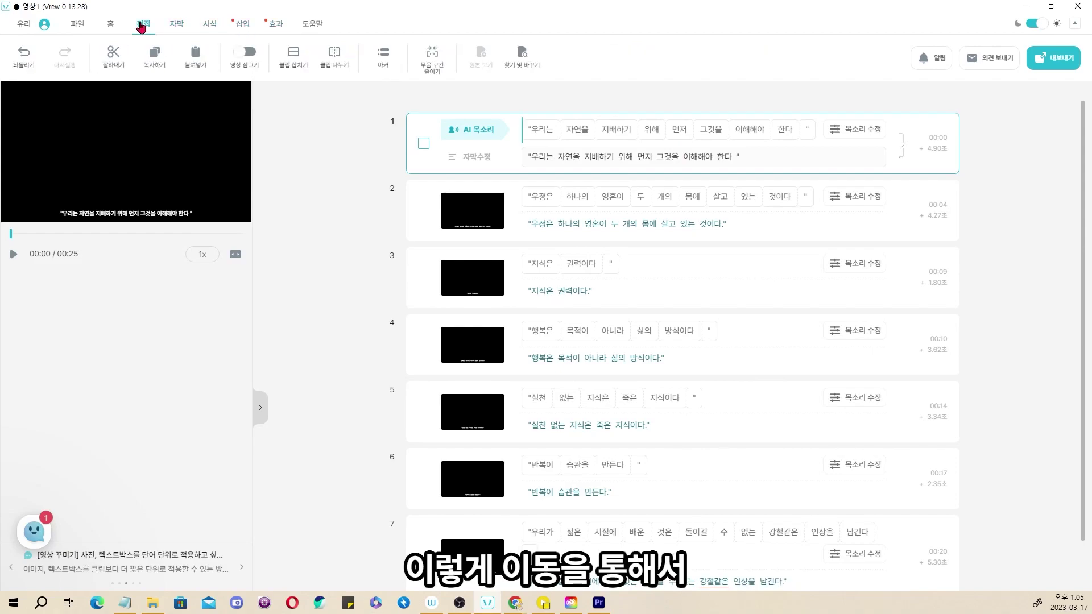
{"action": "left_click", "coordinate": [110, 25]}
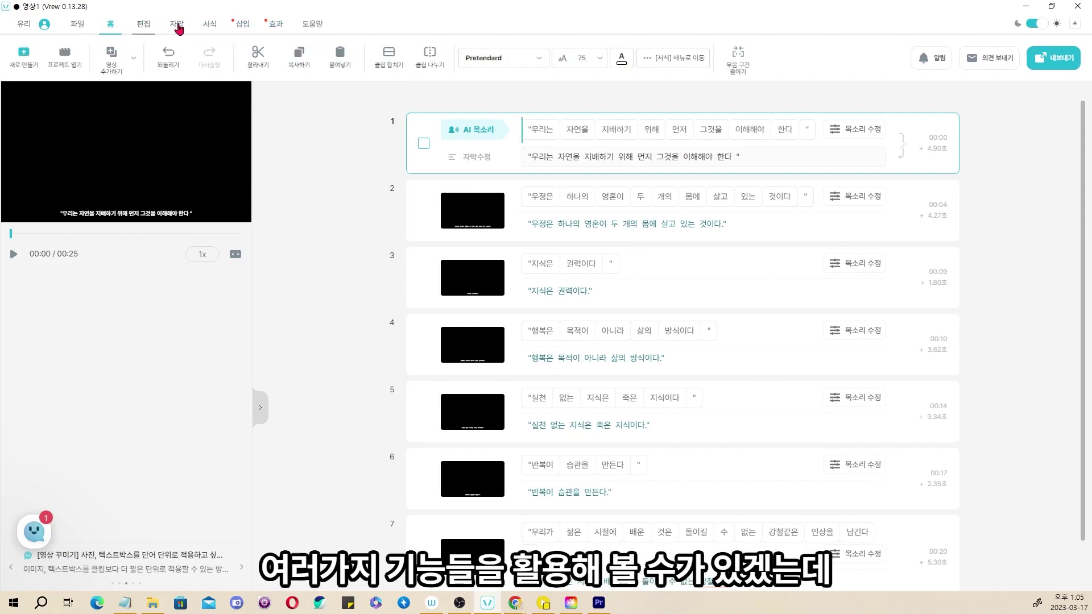
- Open the free video assets for the first clip and search for "자연"
{"action": "left_click", "coordinate": [242, 25]}
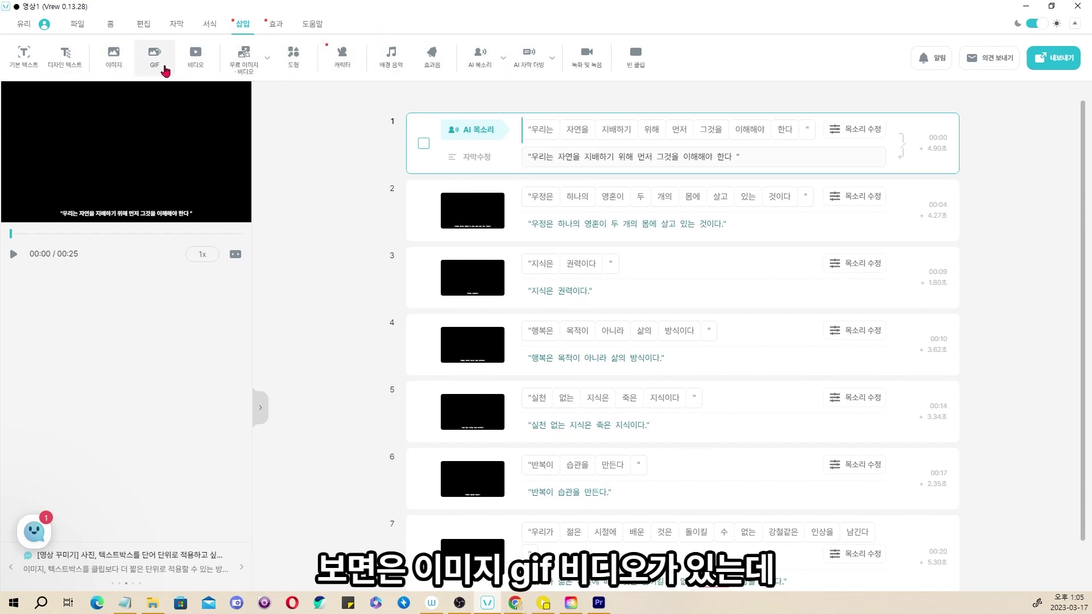
{"action": "left_click", "coordinate": [263, 68]}
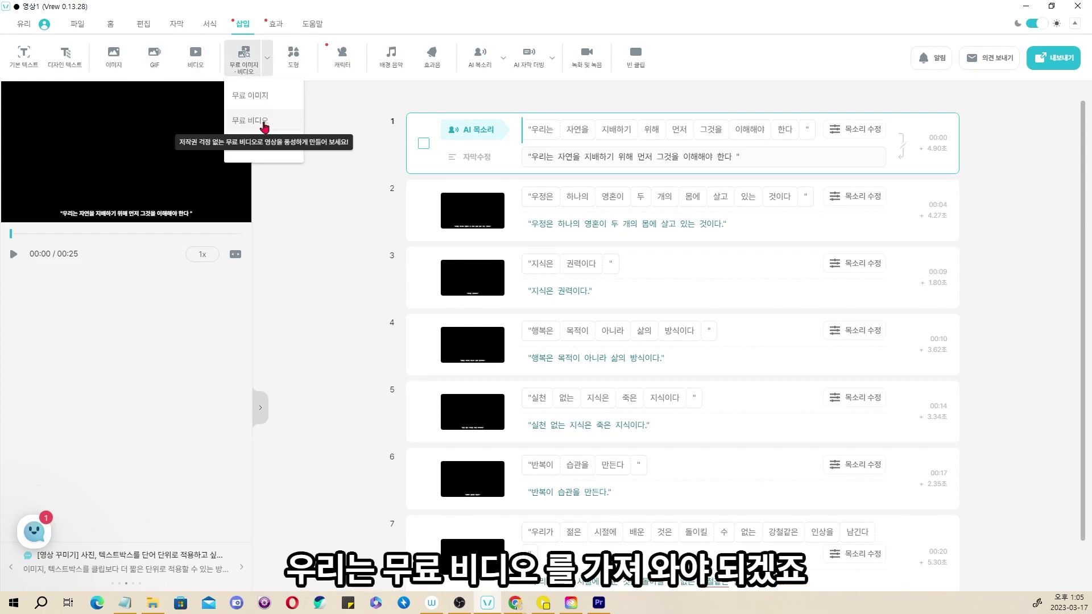
{"action": "left_click", "coordinate": [263, 121]}
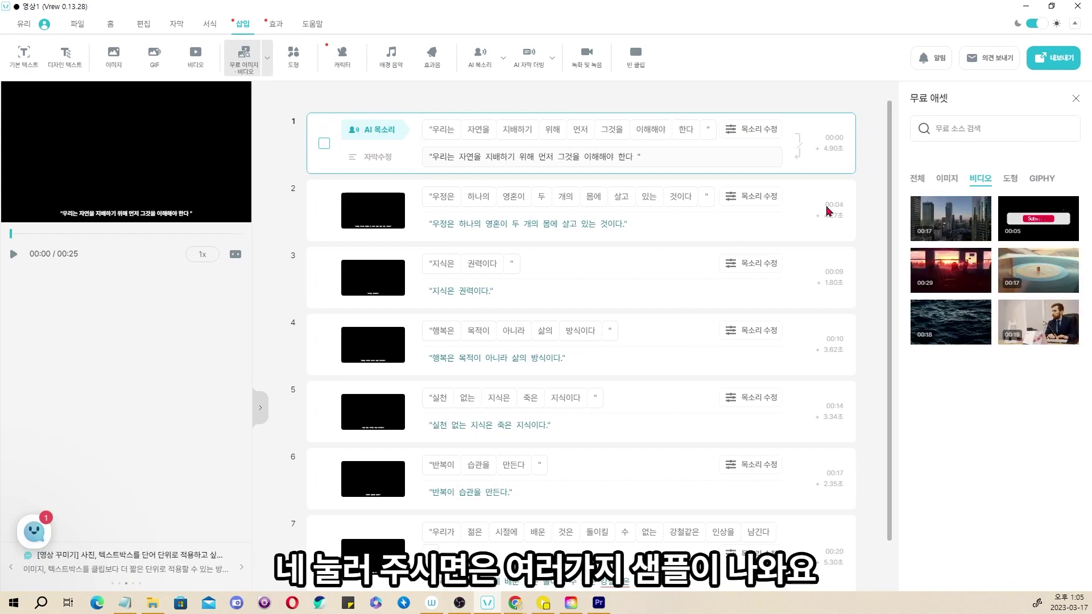
{"action": "left_click", "coordinate": [976, 132]}
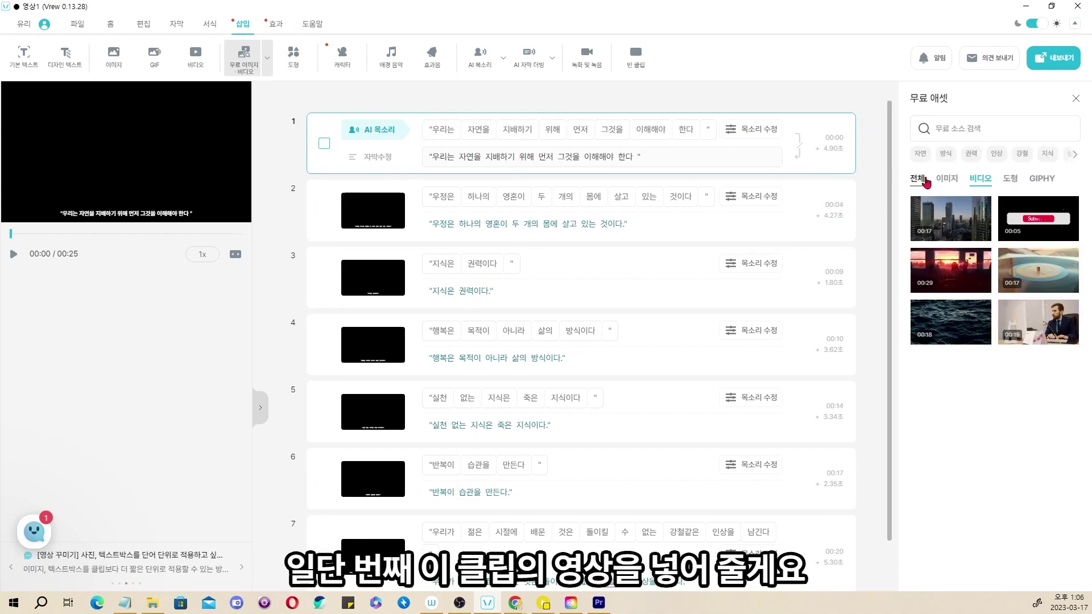
{"action": "type", "text": "자연"}
{"action": "key", "text": "Return"}
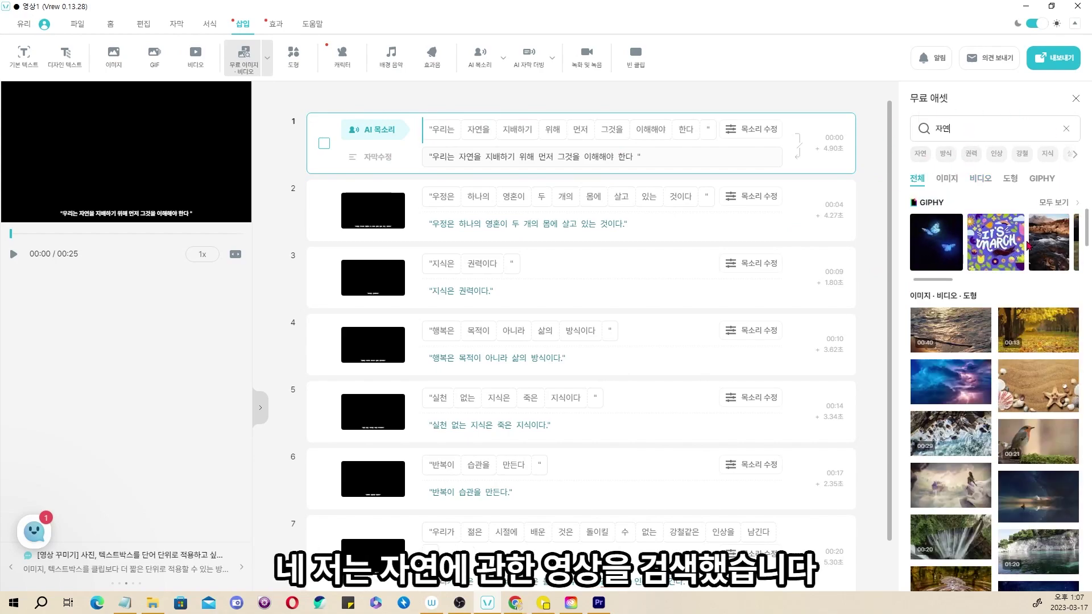
- Browse the nature results and insert the video of waves breaking on rocks into the first clip
{"action": "scroll", "coordinate": [996, 308], "scroll_direction": "down", "scroll_amount": 5}
{"action": "scroll", "coordinate": [997, 308], "scroll_direction": "up", "scroll_amount": 5}
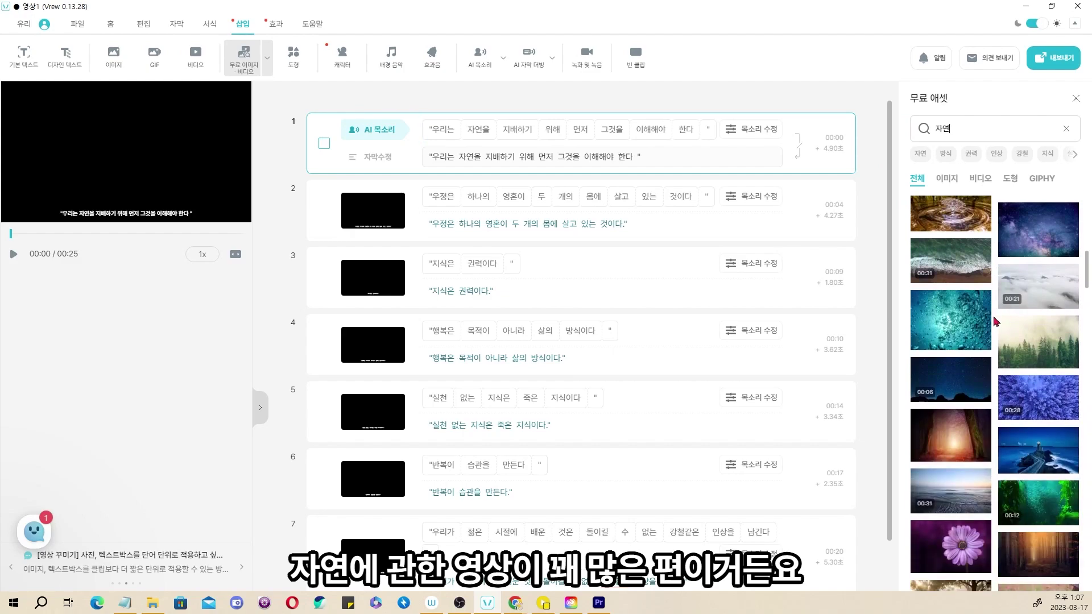
{"action": "scroll", "coordinate": [1001, 320], "scroll_direction": "up", "scroll_amount": 1}
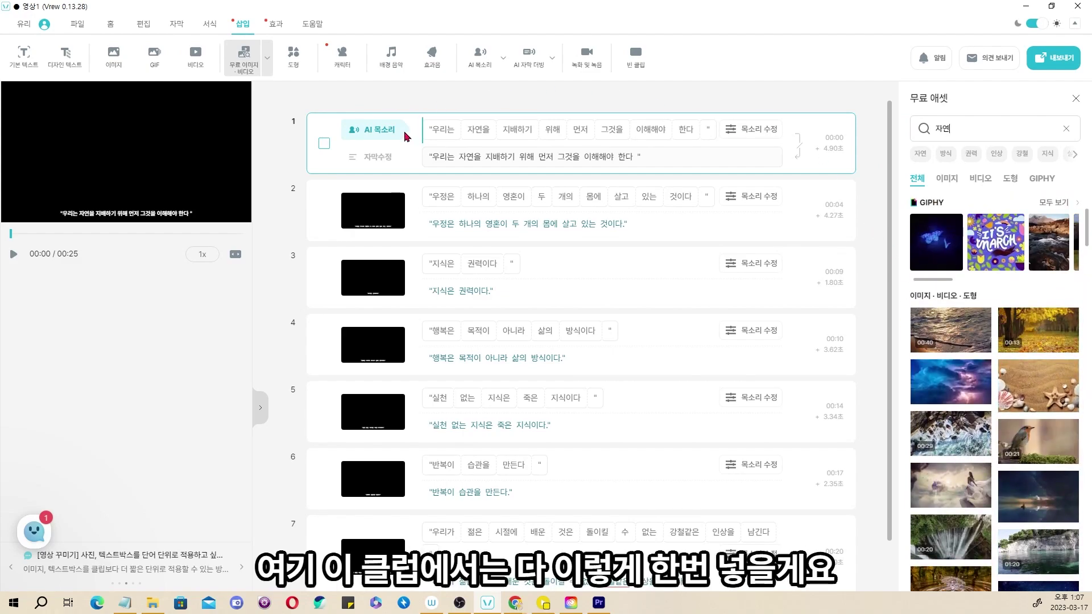
{"action": "left_click", "coordinate": [969, 428]}
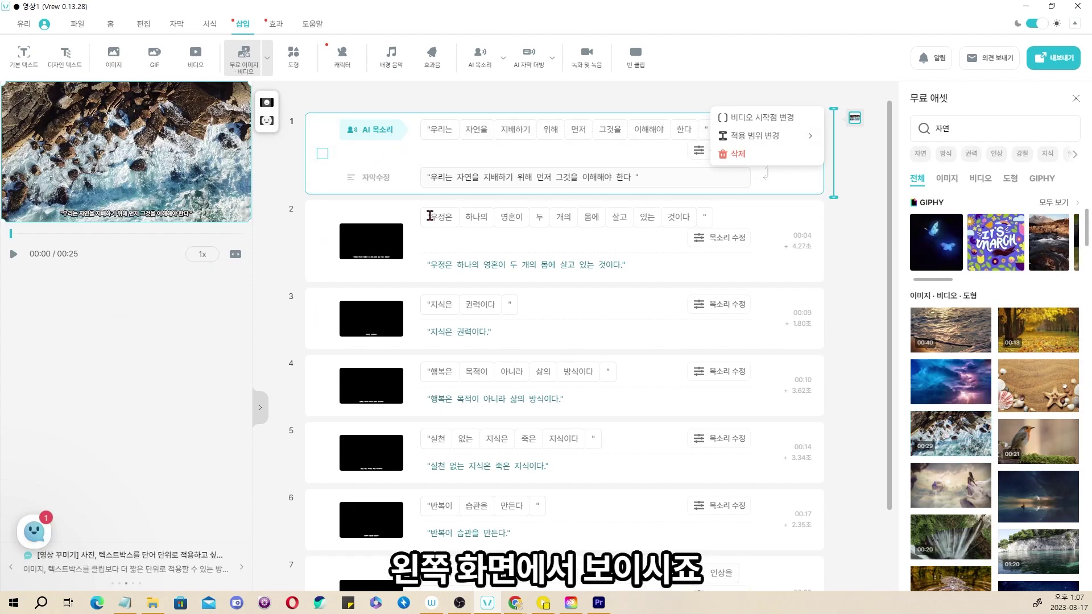
- Play the video from the start of the first clip and pause it once the second clip begins
{"action": "left_click", "coordinate": [425, 133]}
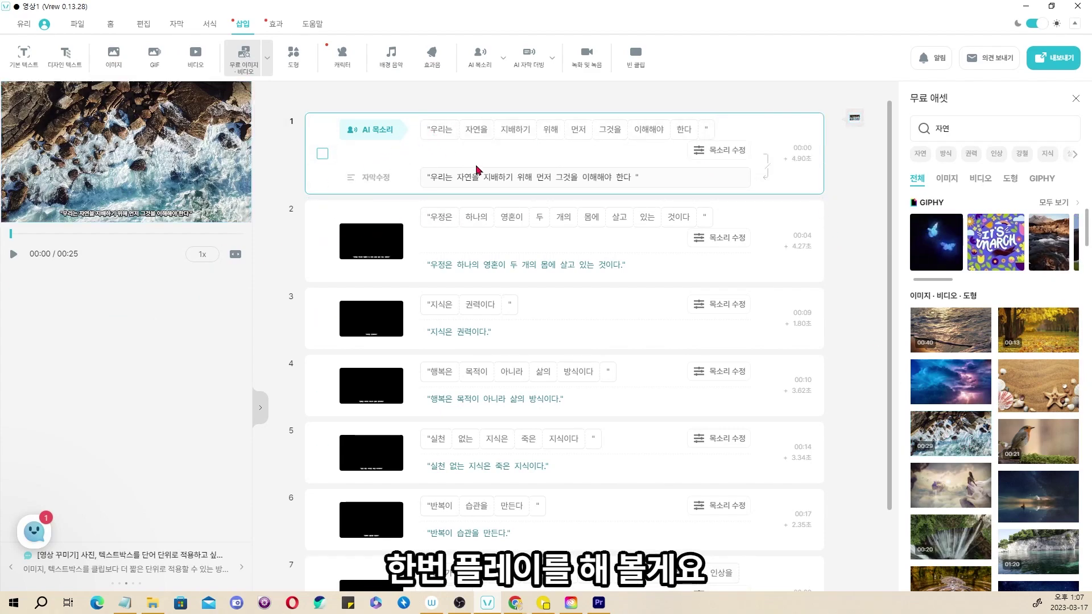
{"action": "key", "text": "space"}
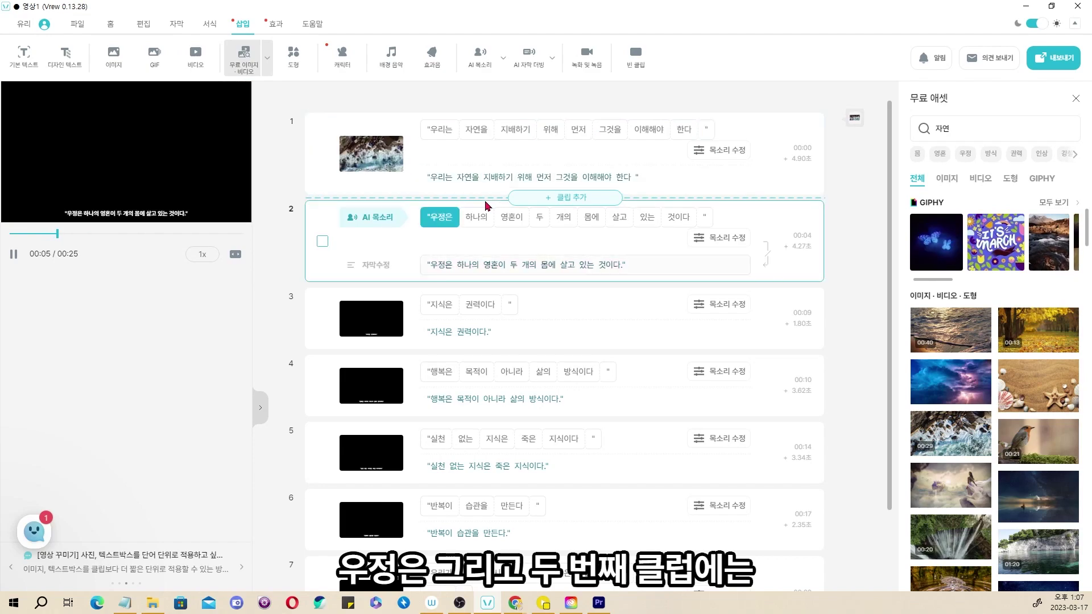
{"action": "key", "text": "space"}
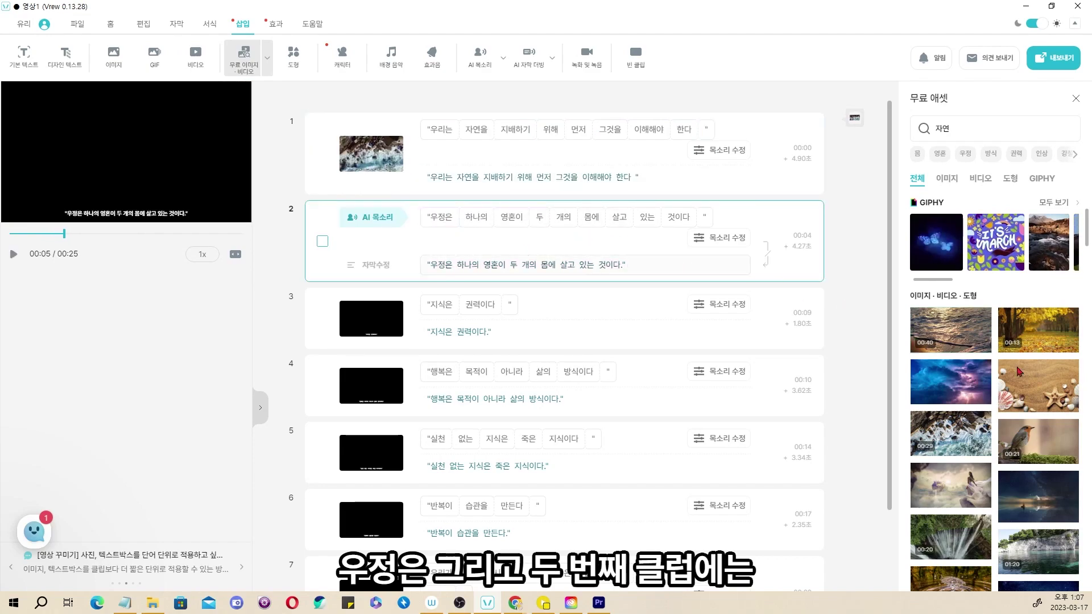
- Insert the blue storm-cloud image into the second clip and the boat-on-a-night-lake image into the third clip
{"action": "left_click", "coordinate": [990, 387]}
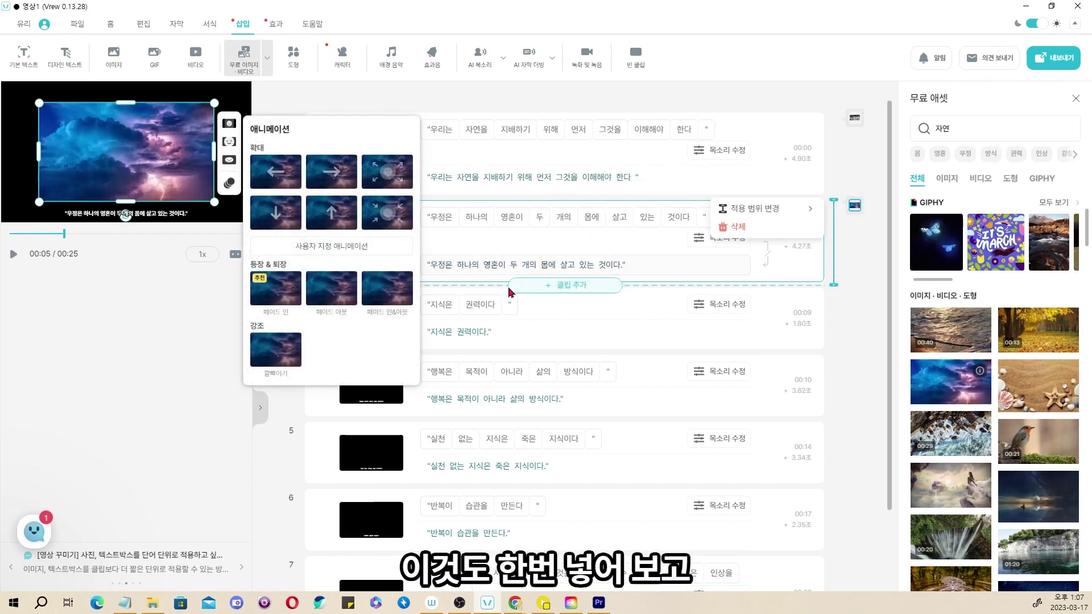
{"action": "left_click", "coordinate": [578, 332]}
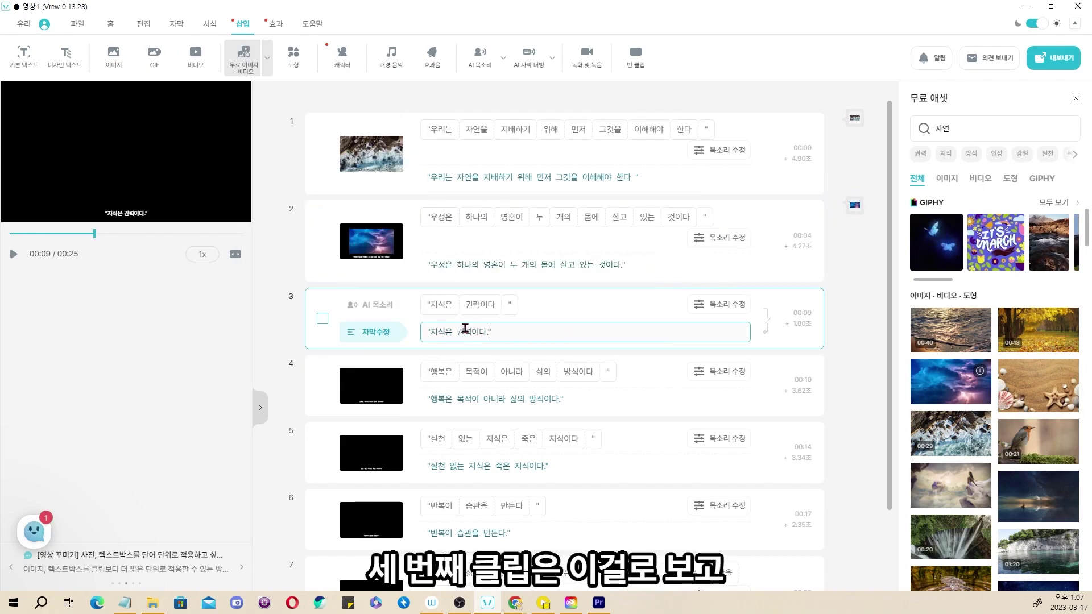
{"action": "left_click", "coordinate": [425, 308]}
{"action": "scroll", "coordinate": [1038, 393], "scroll_direction": "down", "scroll_amount": 1}
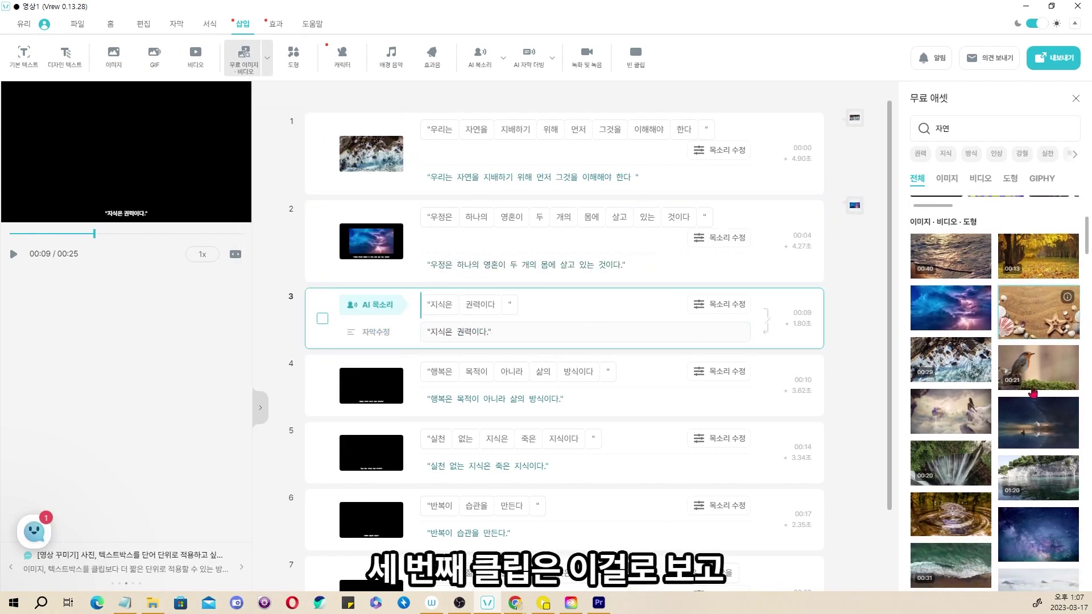
{"action": "left_click", "coordinate": [1043, 422]}
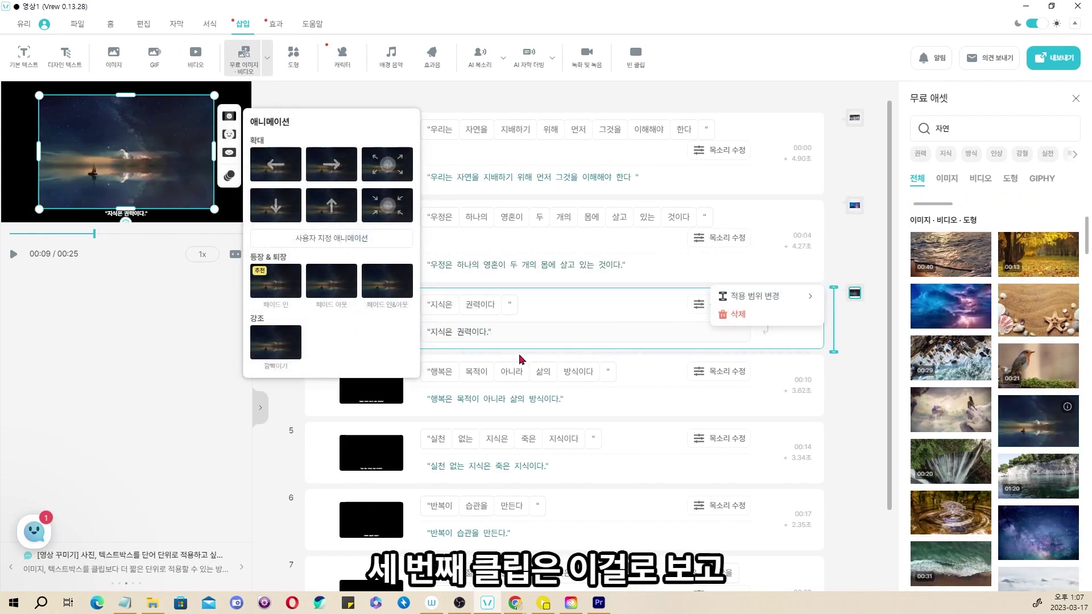
- Insert the waterfall video into the fourth clip and the golden water-ripple image into the fifth clip
{"action": "left_click", "coordinate": [443, 391]}
{"action": "left_click", "coordinate": [431, 380]}
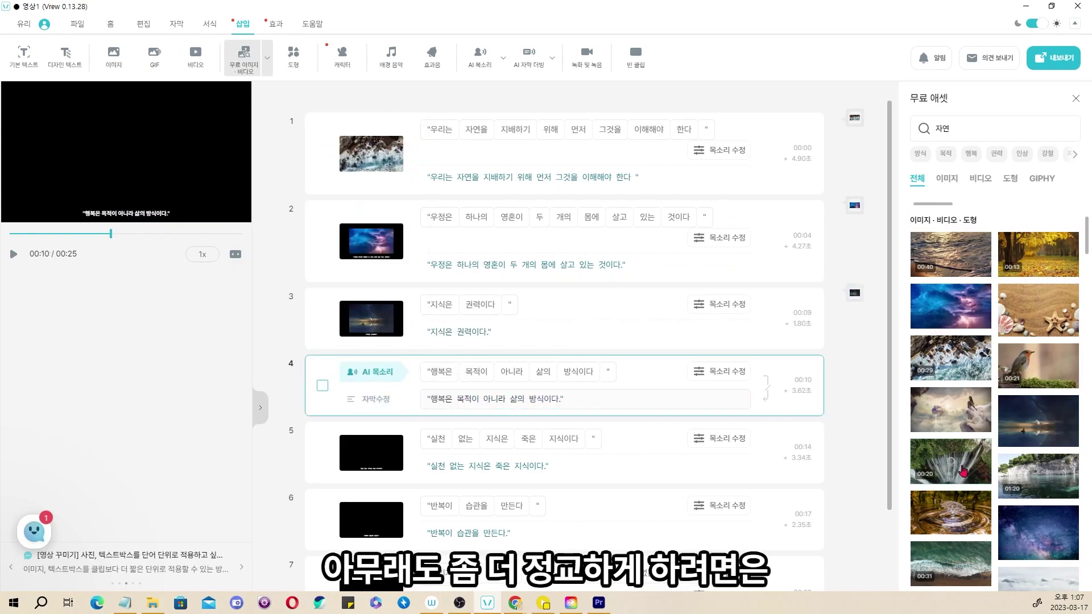
{"action": "left_click_drag", "start_coordinate": [963, 470], "coordinate": [742, 390]}
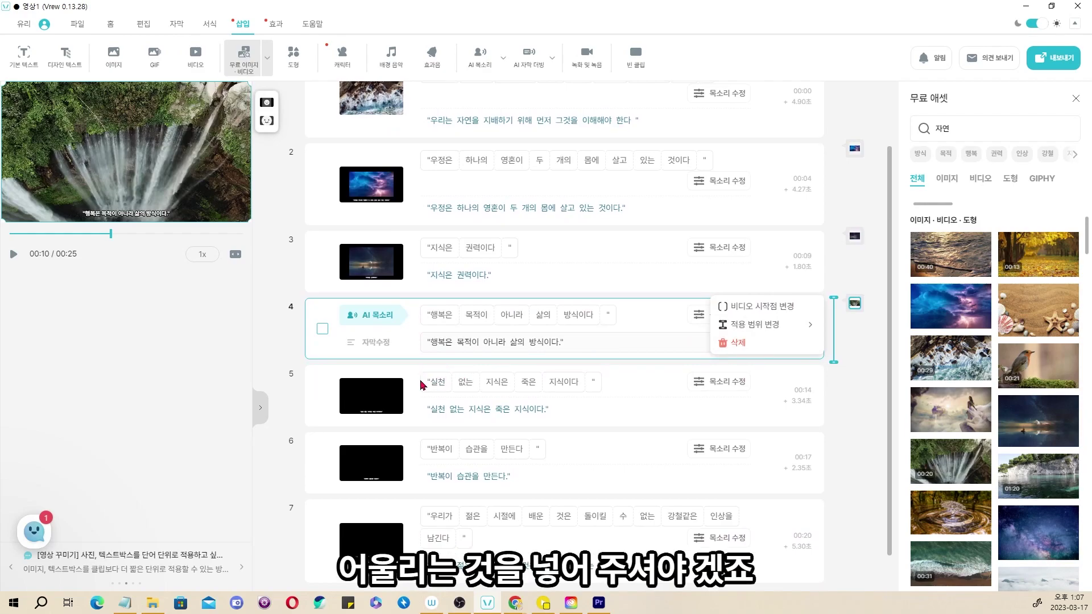
{"action": "left_click", "coordinate": [423, 385]}
{"action": "scroll", "coordinate": [961, 469], "scroll_direction": "down", "scroll_amount": 1}
{"action": "left_click_drag", "start_coordinate": [961, 470], "coordinate": [740, 392]}
- Try the teal underwater image in the sixth clip and delete it from that clip
{"action": "left_click", "coordinate": [468, 446]}
{"action": "scroll", "coordinate": [963, 482], "scroll_direction": "down", "scroll_amount": 2}
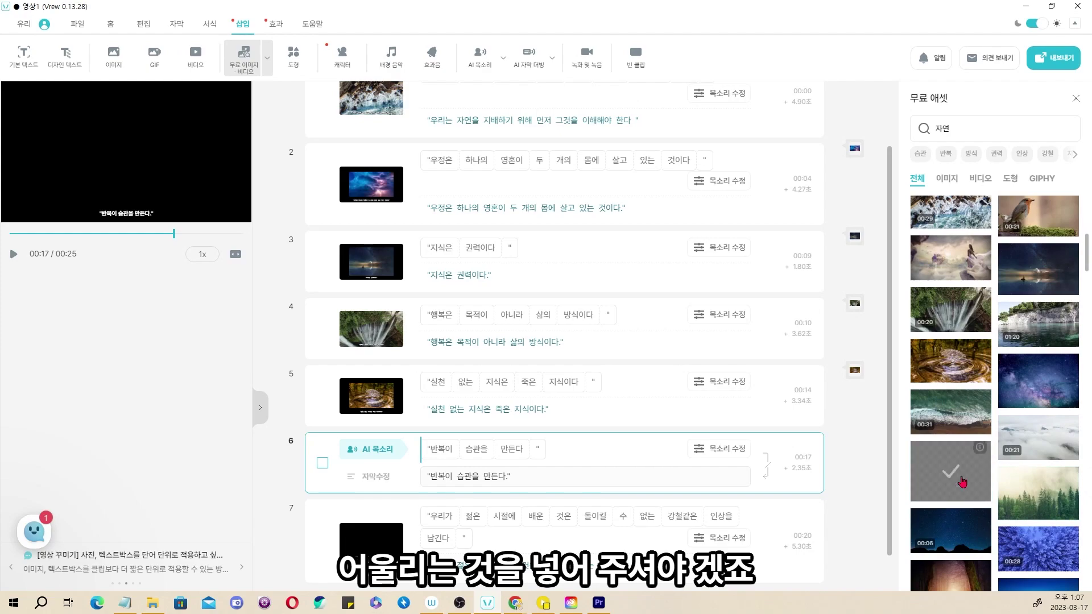
{"action": "left_click_drag", "start_coordinate": [961, 483], "coordinate": [500, 442]}
{"action": "left_click", "coordinate": [348, 500]}
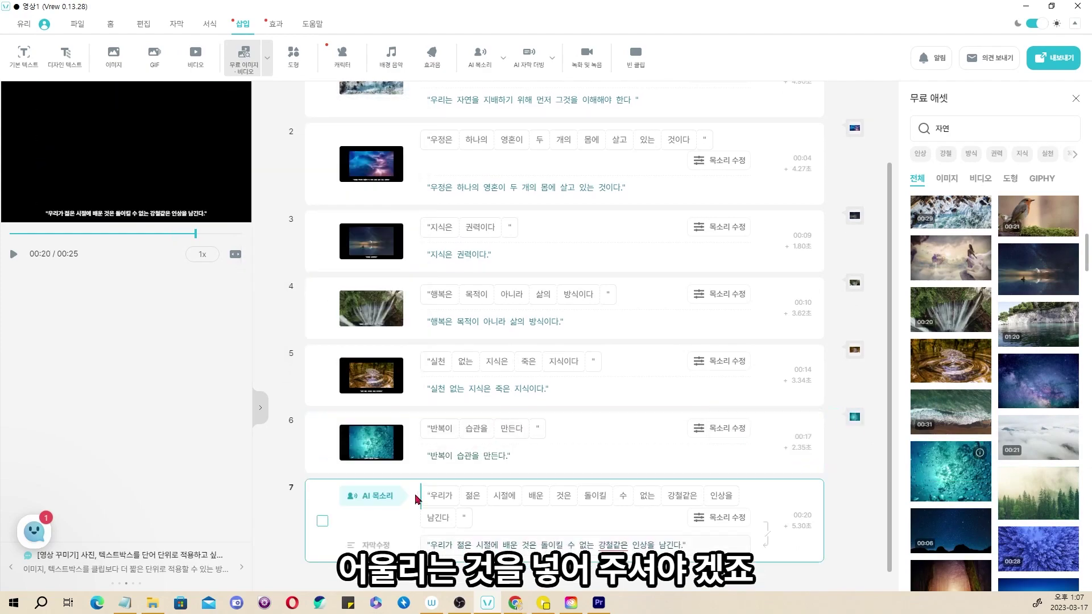
{"action": "left_click", "coordinate": [435, 443]}
{"action": "left_click", "coordinate": [854, 418]}
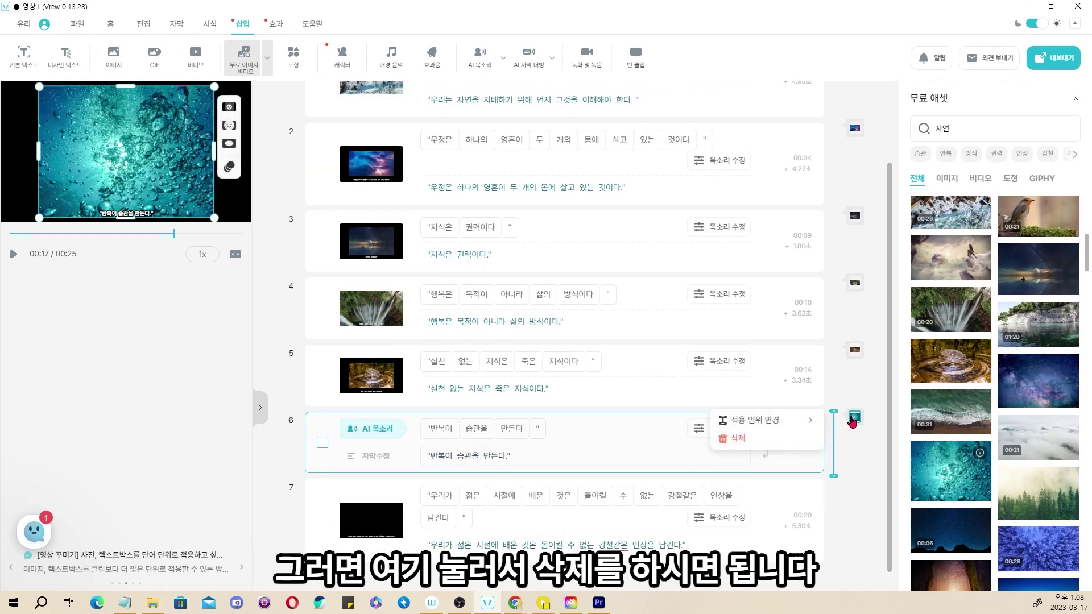
{"action": "left_click", "coordinate": [737, 442]}
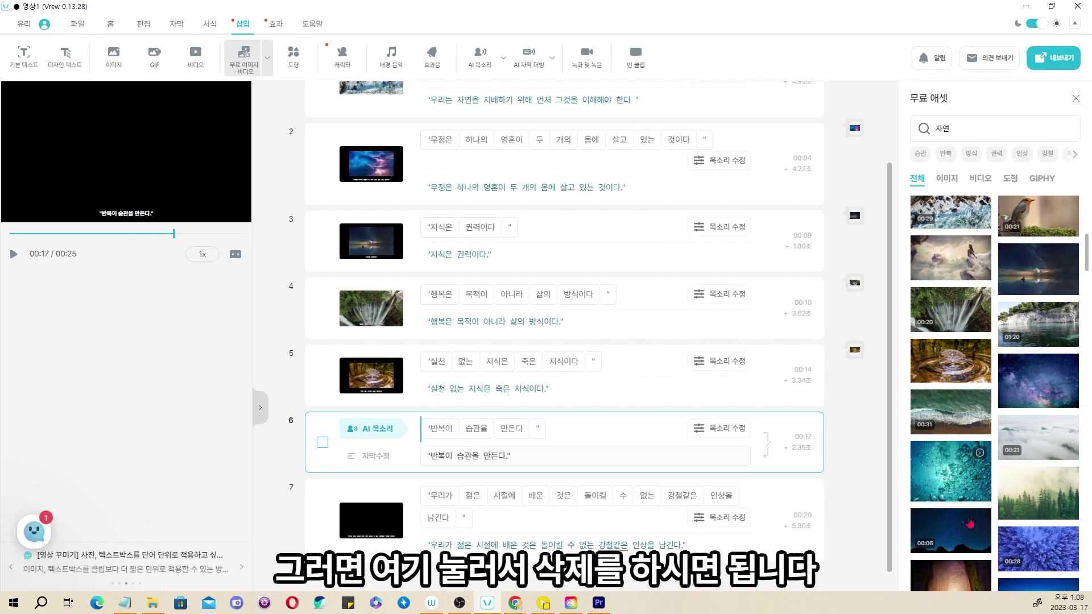
- Insert the starry night sky video into the sixth clip and the misty sunlit trees video into the seventh clip
{"action": "left_click", "coordinate": [929, 522]}
{"action": "scroll", "coordinate": [944, 529], "scroll_direction": "down", "scroll_amount": 4}
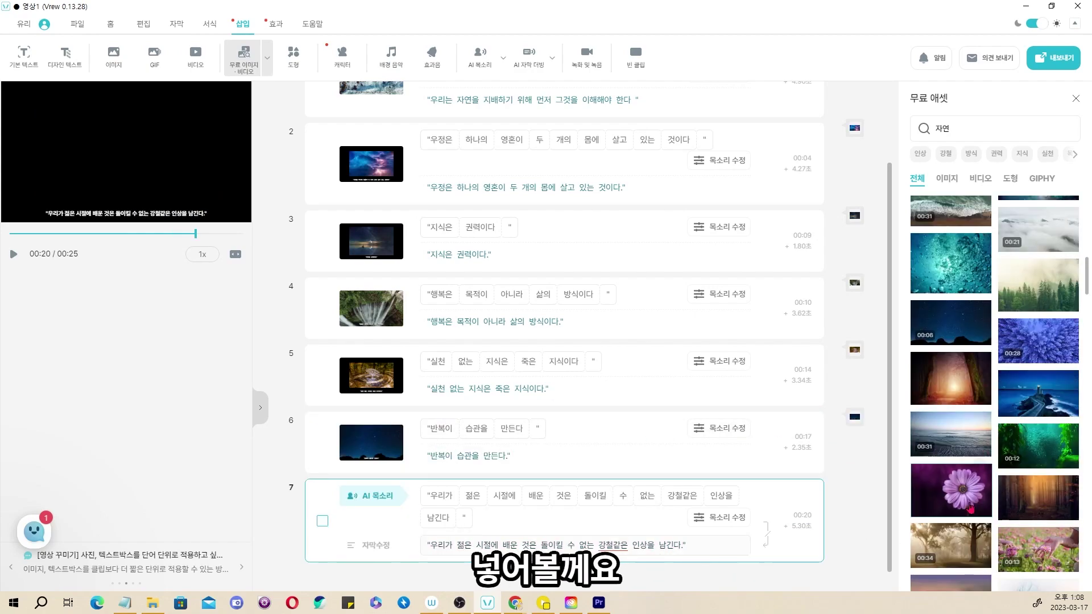
{"action": "left_click", "coordinate": [959, 550]}
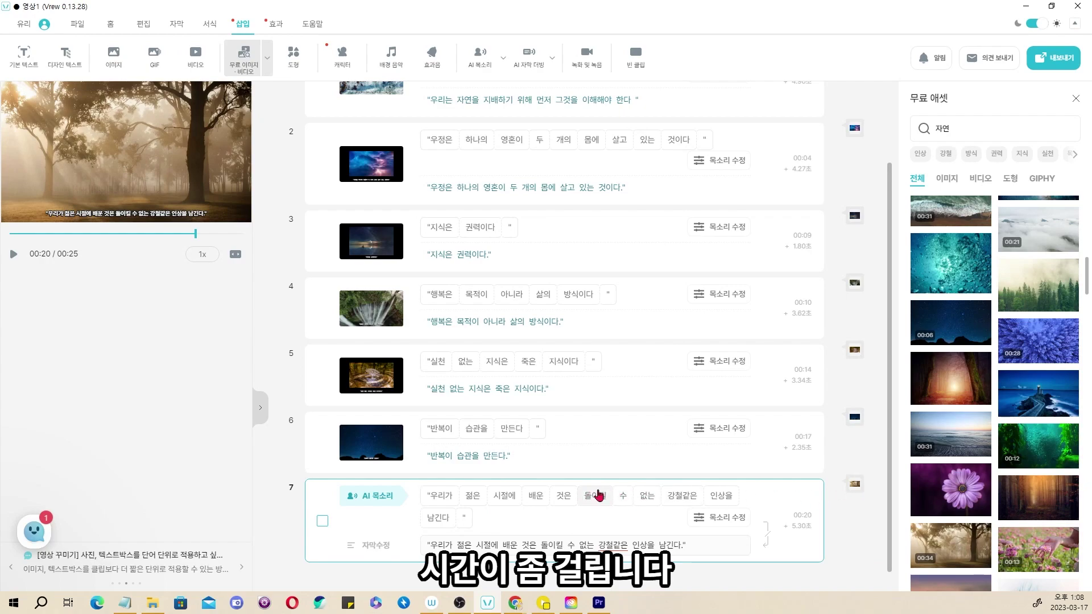
- Play the video from the start of the fourth clip to check the inserted footage
{"action": "scroll", "coordinate": [594, 452], "scroll_direction": "up", "scroll_amount": 2}
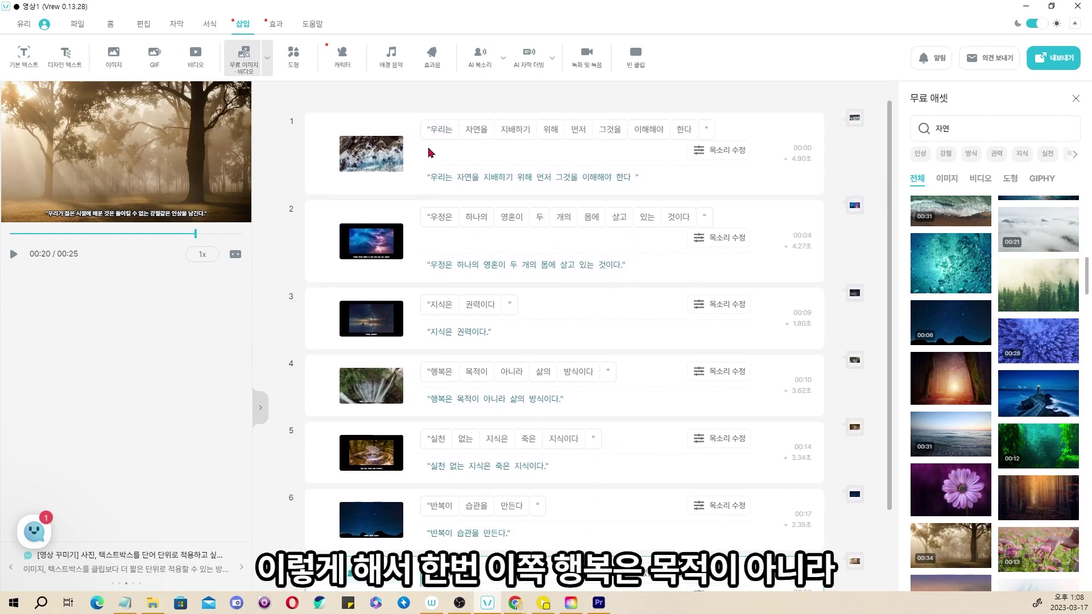
{"action": "left_click", "coordinate": [429, 372]}
{"action": "key", "text": "space"}
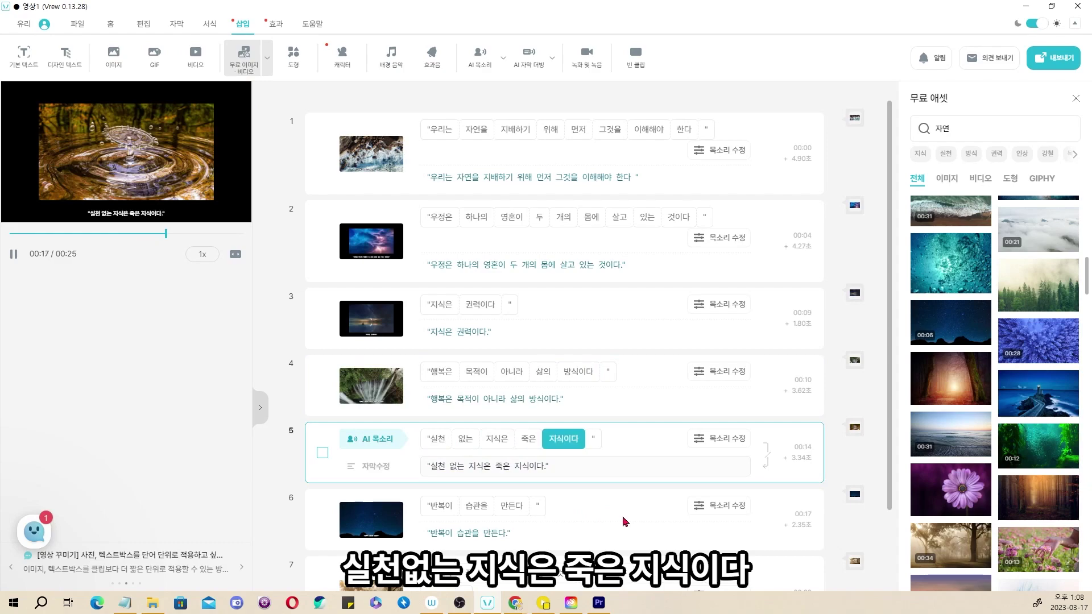
- Replace the fifth clip's water-ripple image with the green underwater fish video and play from the sixth clip
{"action": "left_click", "coordinate": [851, 435]}
{"action": "left_click", "coordinate": [826, 448]}
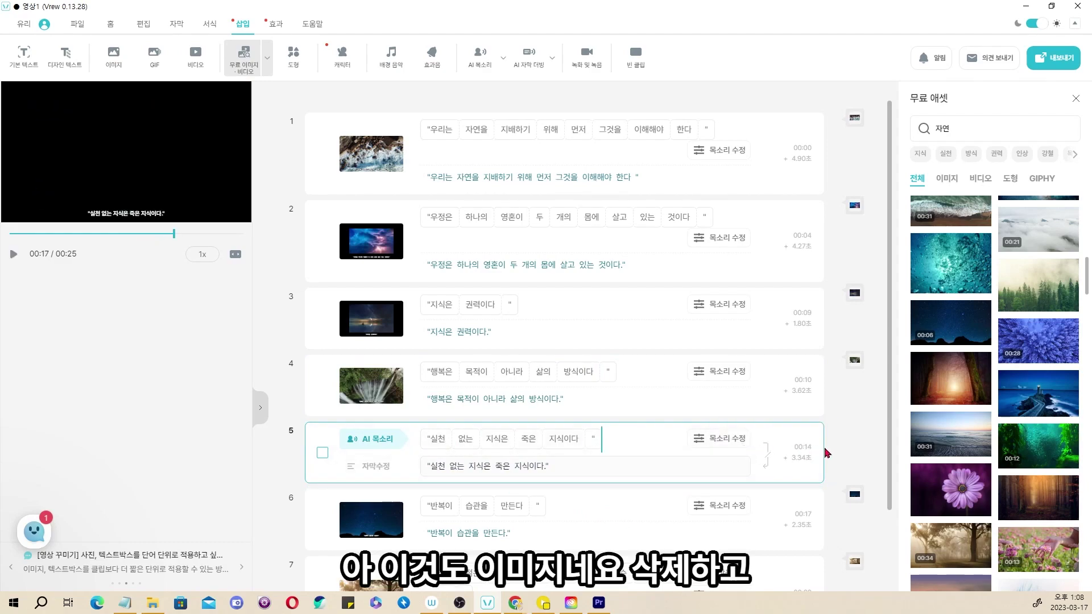
{"action": "left_click", "coordinate": [1055, 462]}
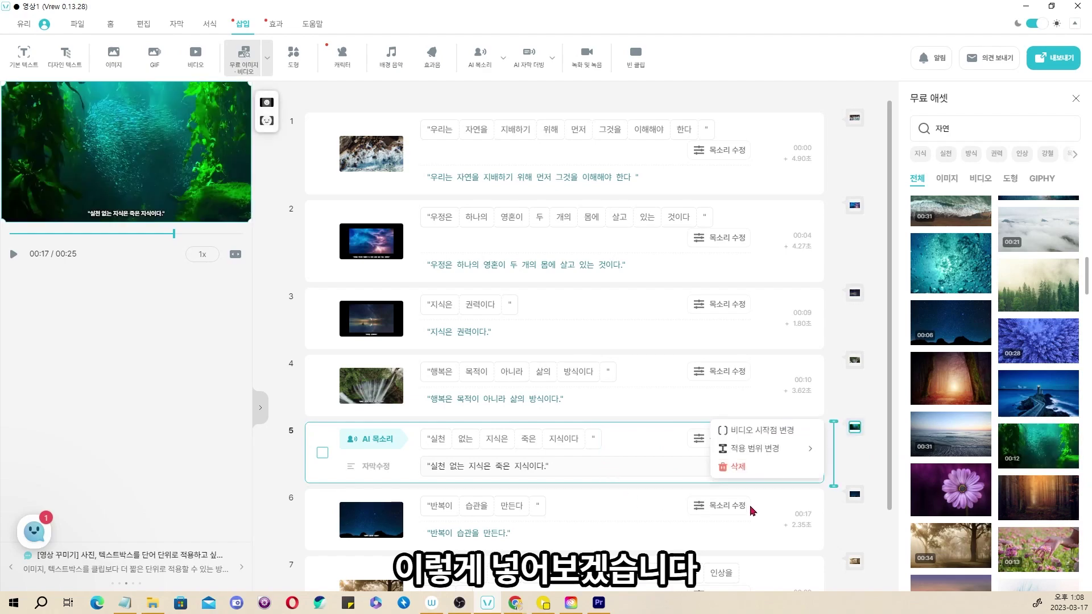
{"action": "left_click", "coordinate": [424, 503]}
{"action": "key", "text": "space"}
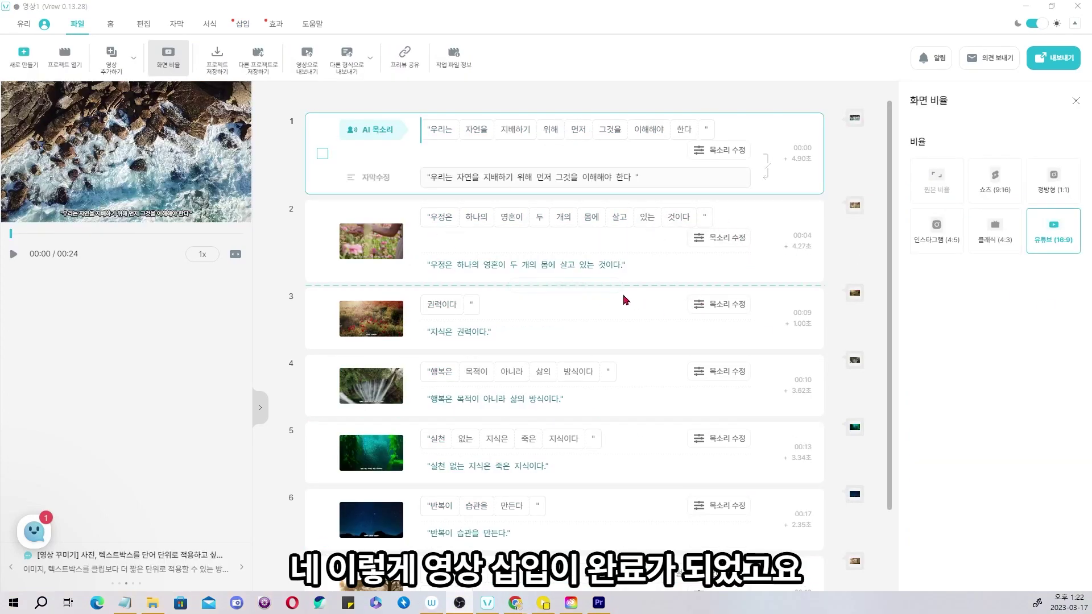
- Select the second clip's flower video at its range handle and set the screen ratio to Shorts (9:16)
{"action": "left_click", "coordinate": [854, 207]}
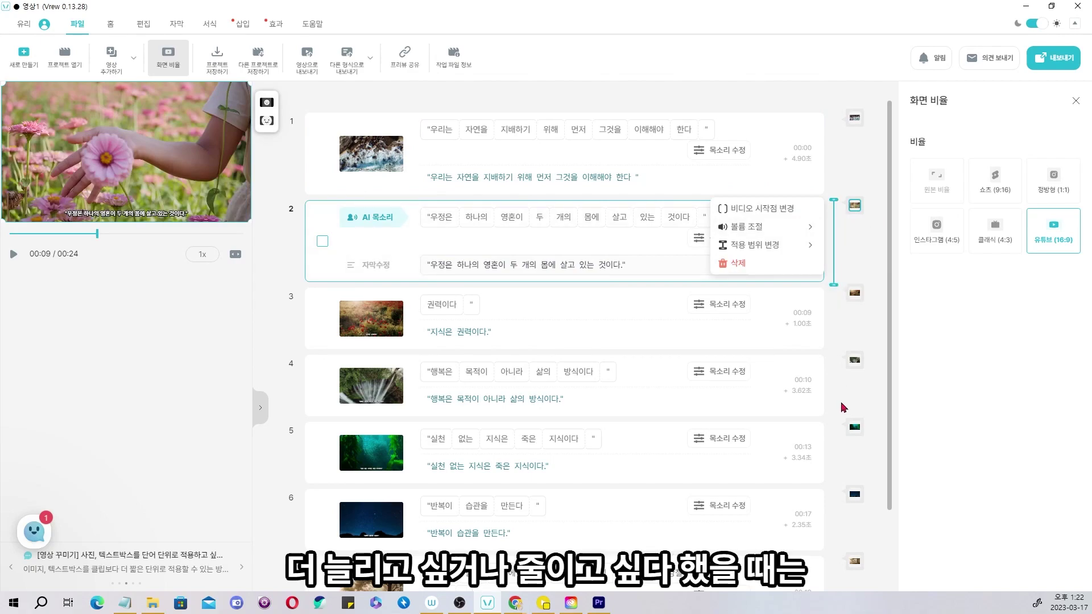
{"action": "mouse_move", "coordinate": [838, 290]}
{"action": "left_mouse_down"}
{"action": "mouse_move", "coordinate": [828, 476]}
{"action": "mouse_move", "coordinate": [846, 290]}
{"action": "left_mouse_up"}
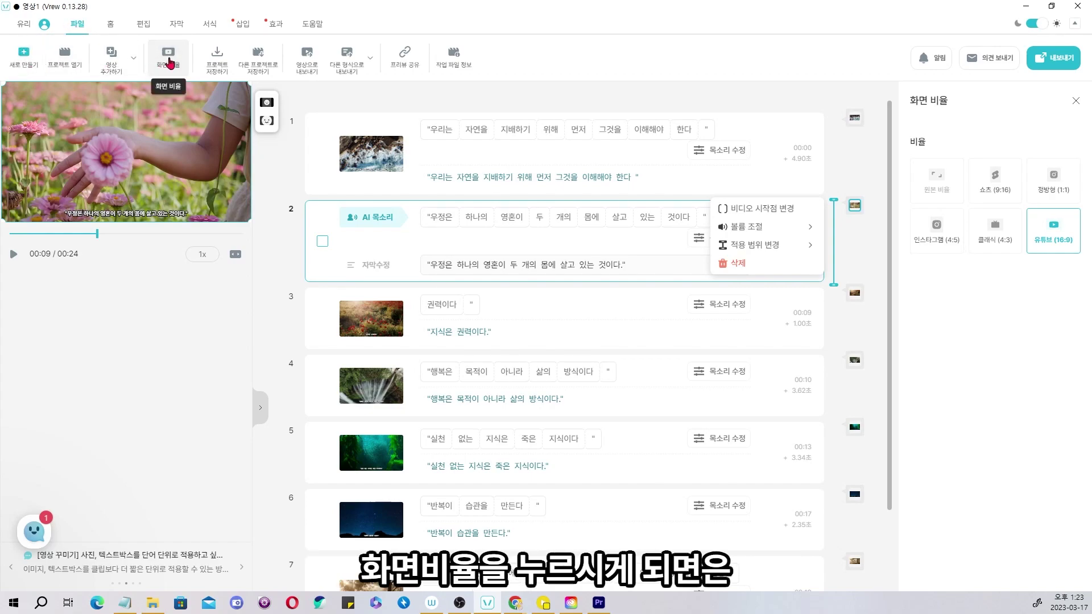
{"action": "left_click", "coordinate": [1007, 197]}
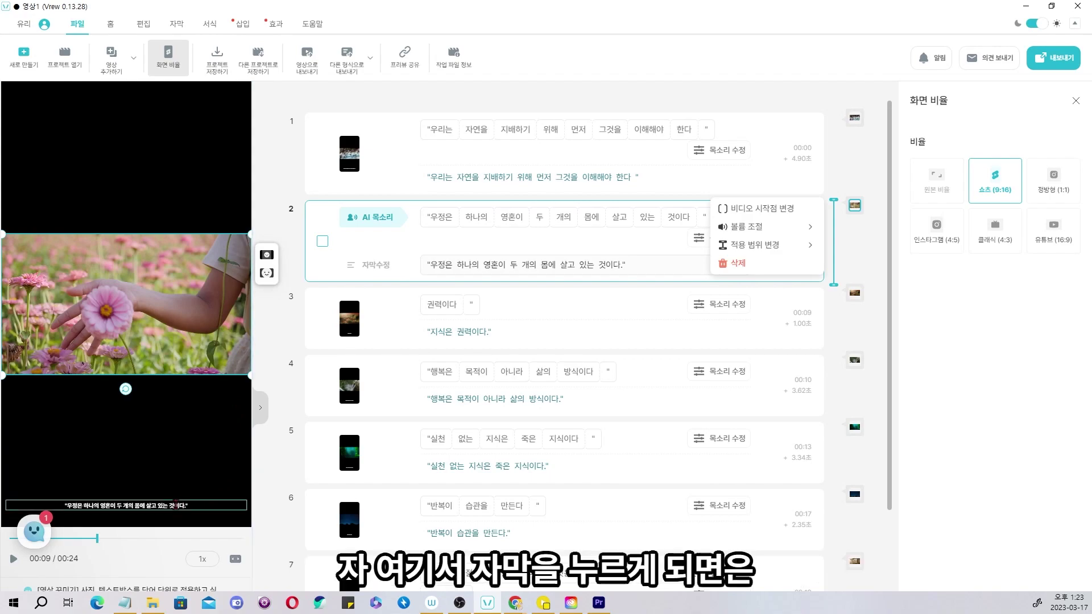
- Color the words "두 개의 몸에" green in the second clip's caption and set the caption's font size to 100
{"action": "left_click", "coordinate": [176, 505]}
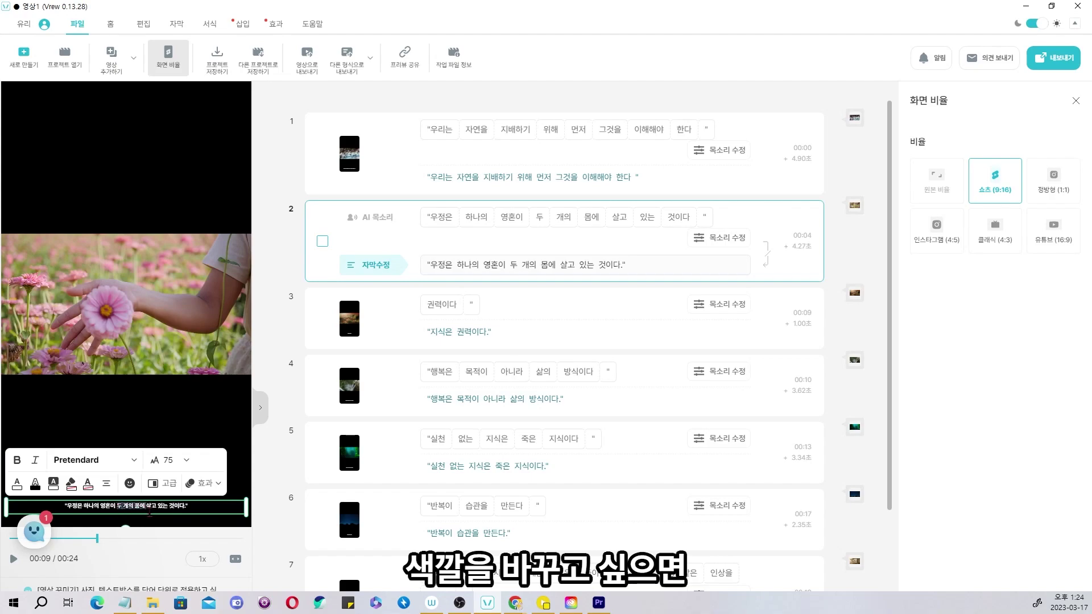
{"action": "left_click", "coordinate": [17, 483]}
{"action": "left_click", "coordinate": [51, 407]}
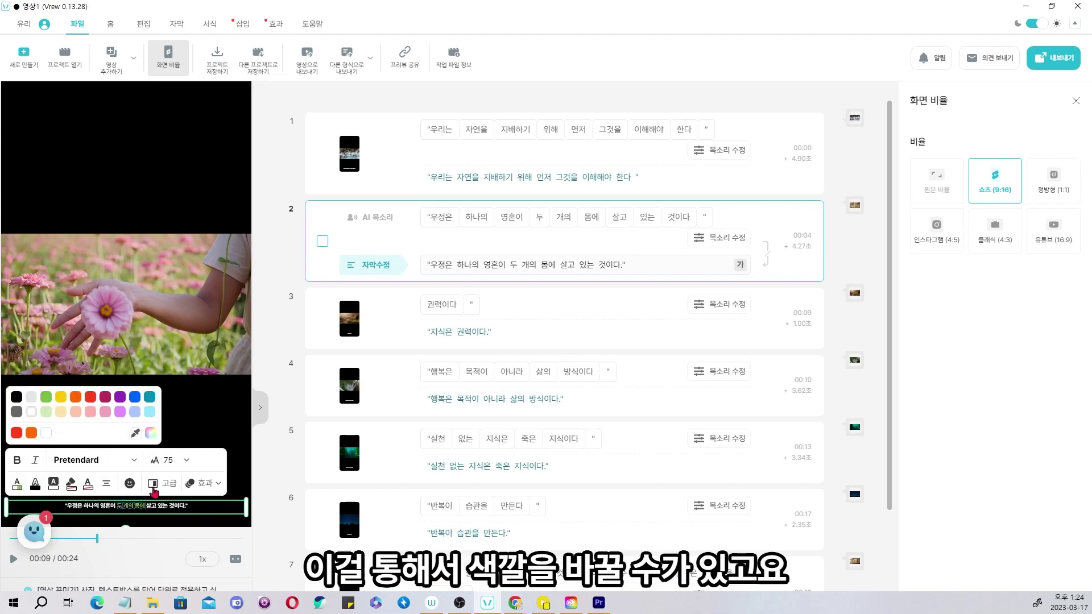
{"action": "left_click", "coordinate": [190, 516]}
{"action": "left_click", "coordinate": [170, 506]}
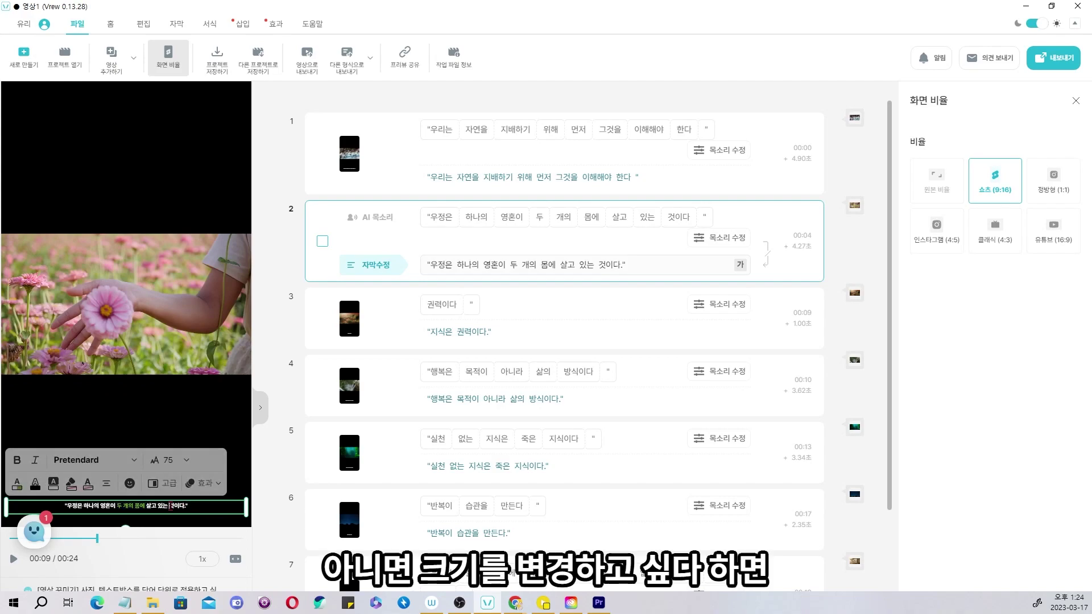
{"action": "left_click", "coordinate": [186, 461]}
{"action": "left_click", "coordinate": [190, 484]}
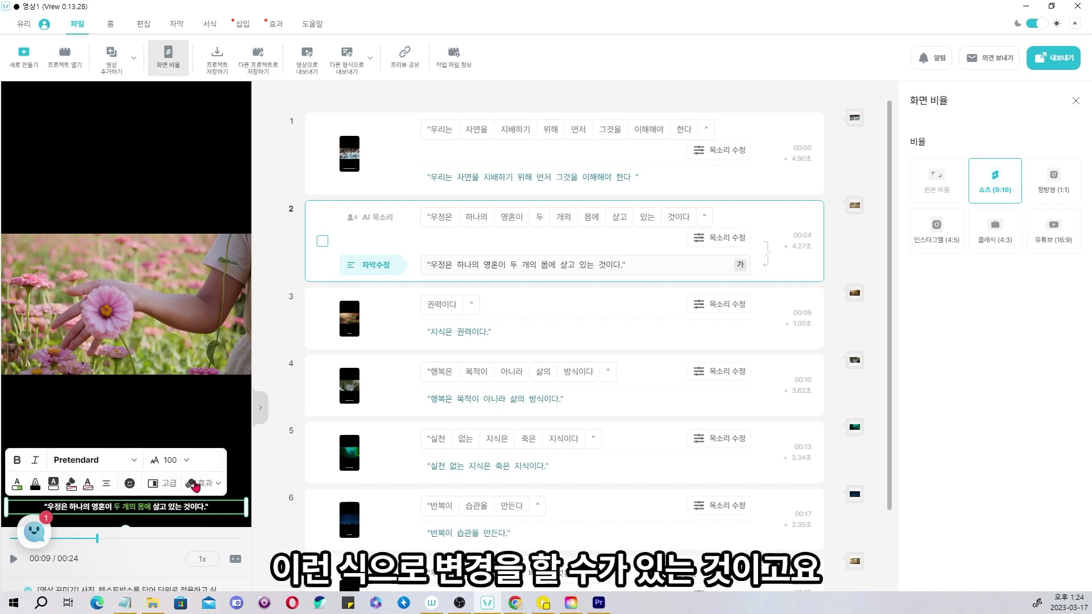
- Select all clips from the first to the seventh and set their caption font size to 200
{"action": "left_click", "coordinate": [322, 153]}
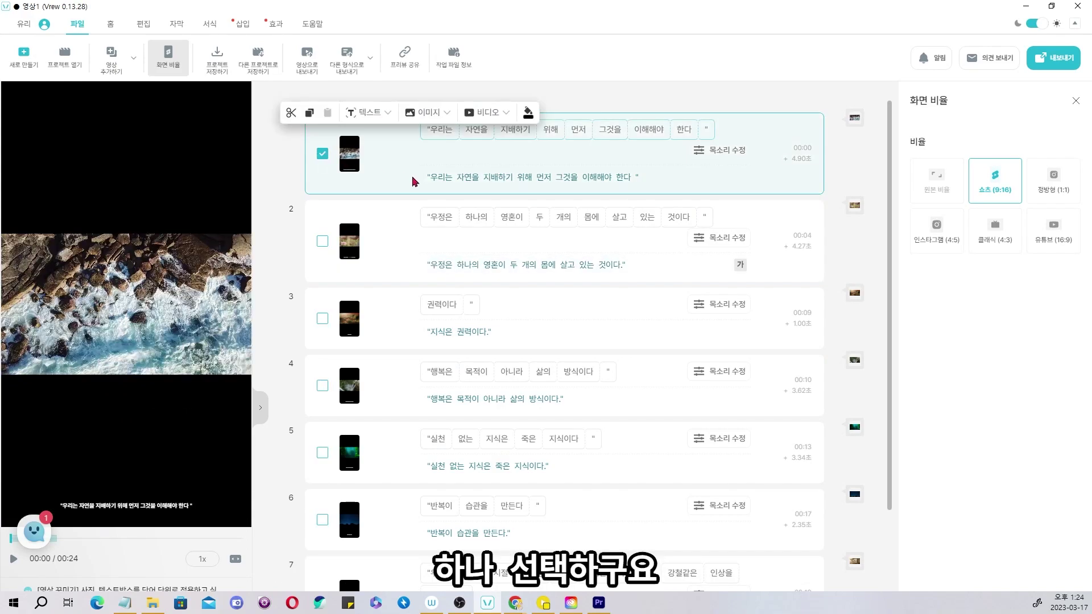
{"action": "scroll", "coordinate": [364, 279], "scroll_direction": "down", "scroll_amount": 1}
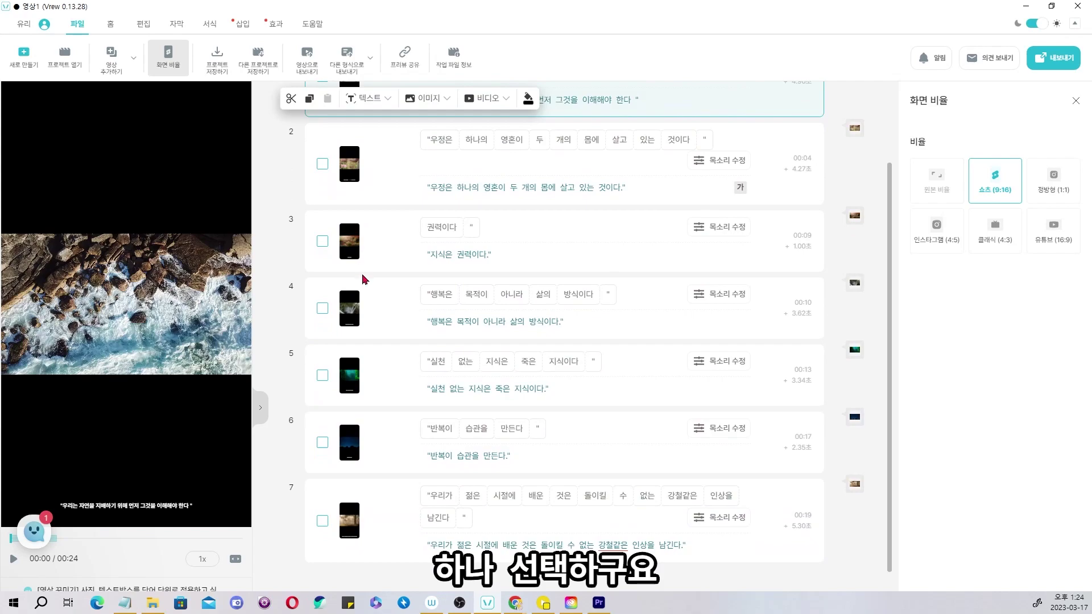
{"action": "left_click", "coordinate": [323, 519], "text": "shift"}
{"action": "scroll", "coordinate": [421, 265], "scroll_direction": "up", "scroll_amount": 1}
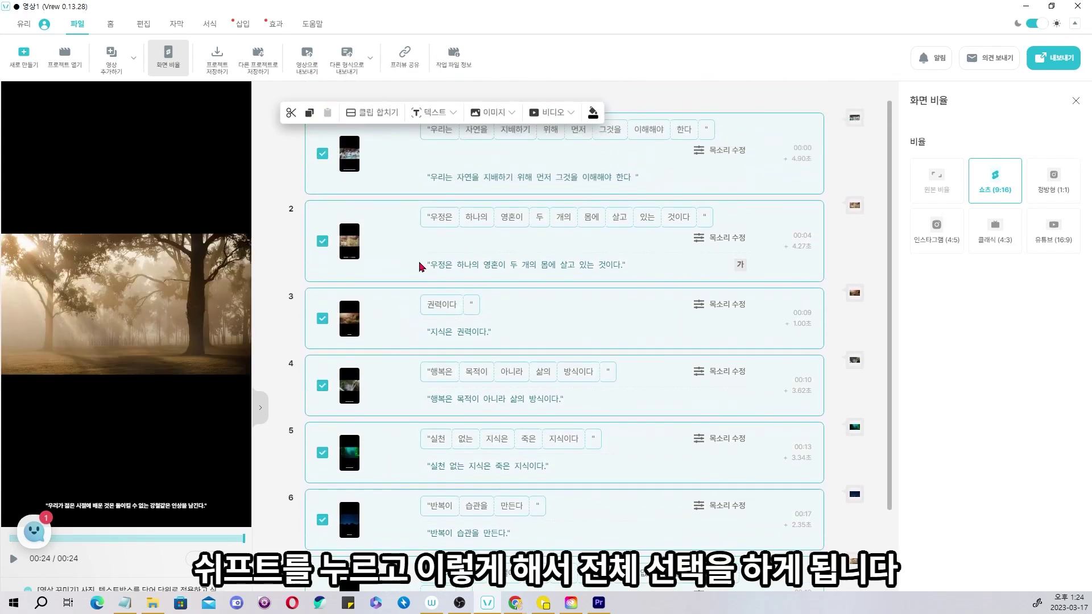
{"action": "left_click", "coordinate": [210, 23]}
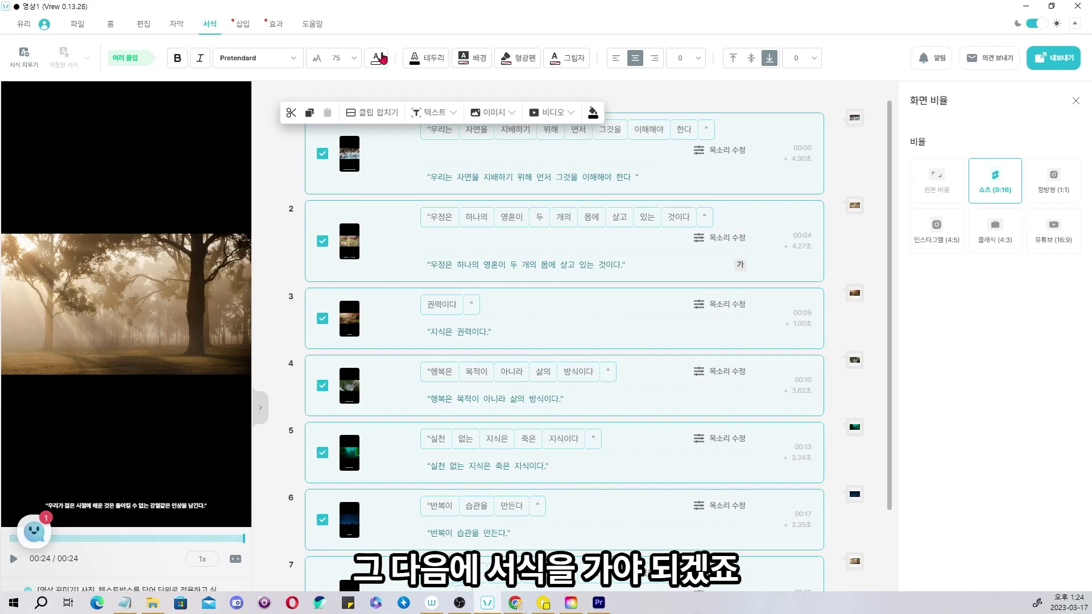
{"action": "left_click", "coordinate": [354, 57]}
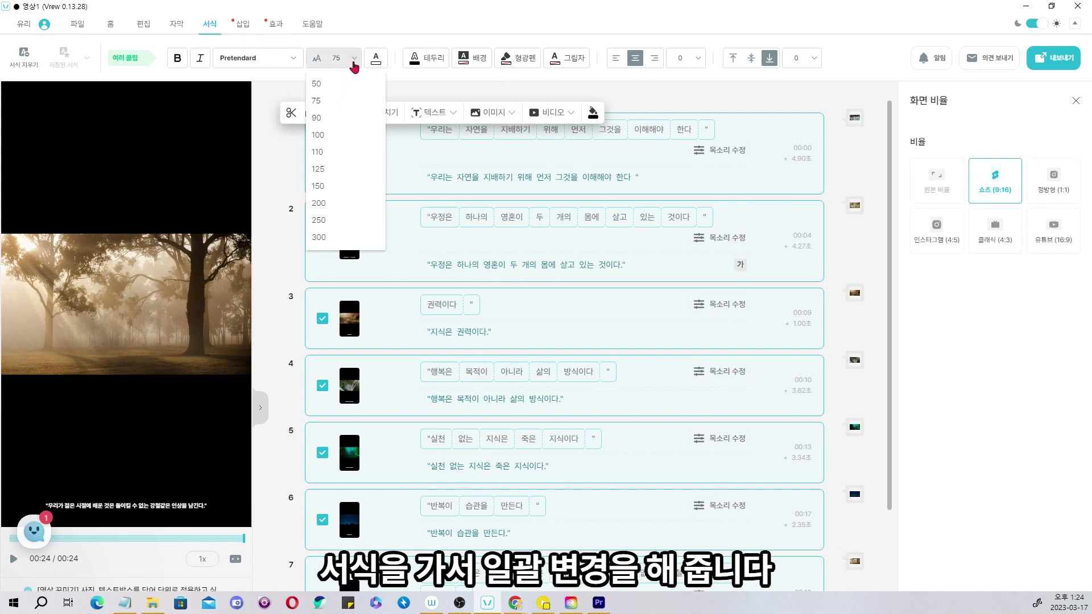
{"action": "left_click", "coordinate": [332, 209]}
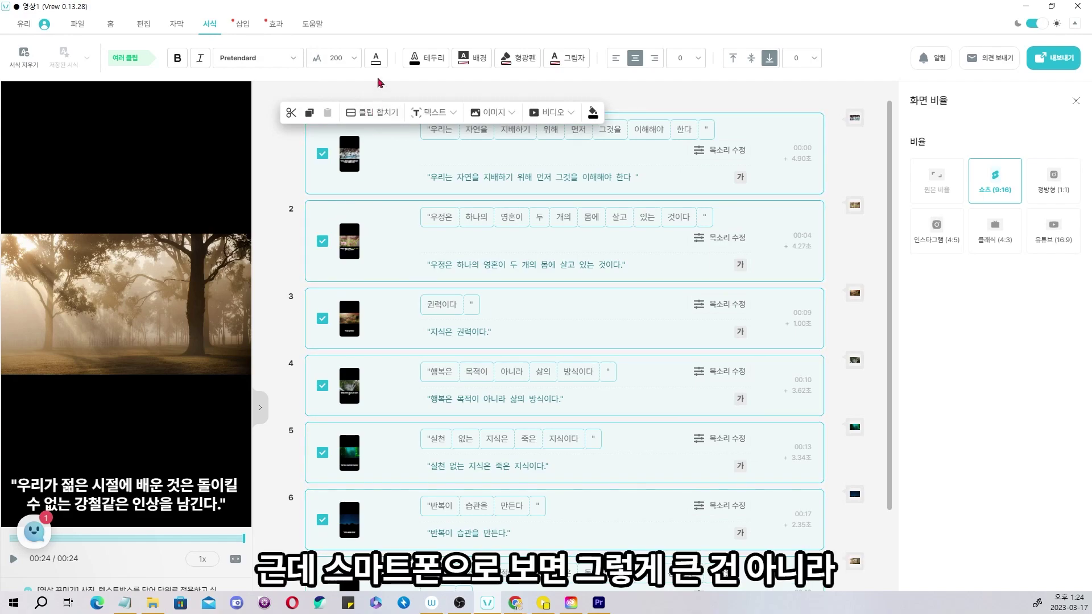
- Try a font size of 150 for all selected captions and set it to 175 instead
{"action": "left_click", "coordinate": [349, 59]}
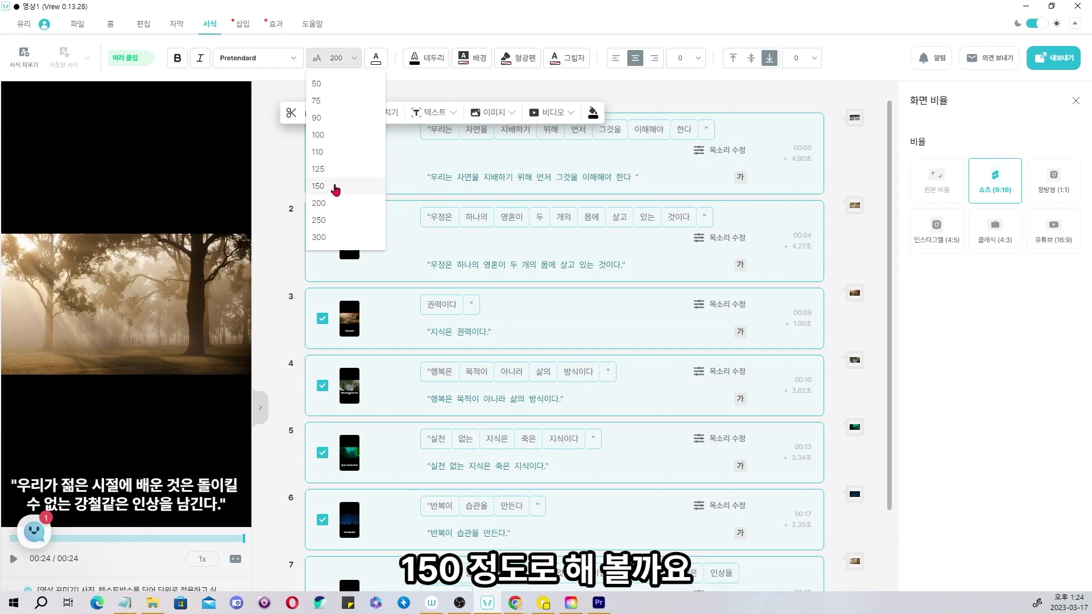
{"action": "left_click", "coordinate": [336, 187]}
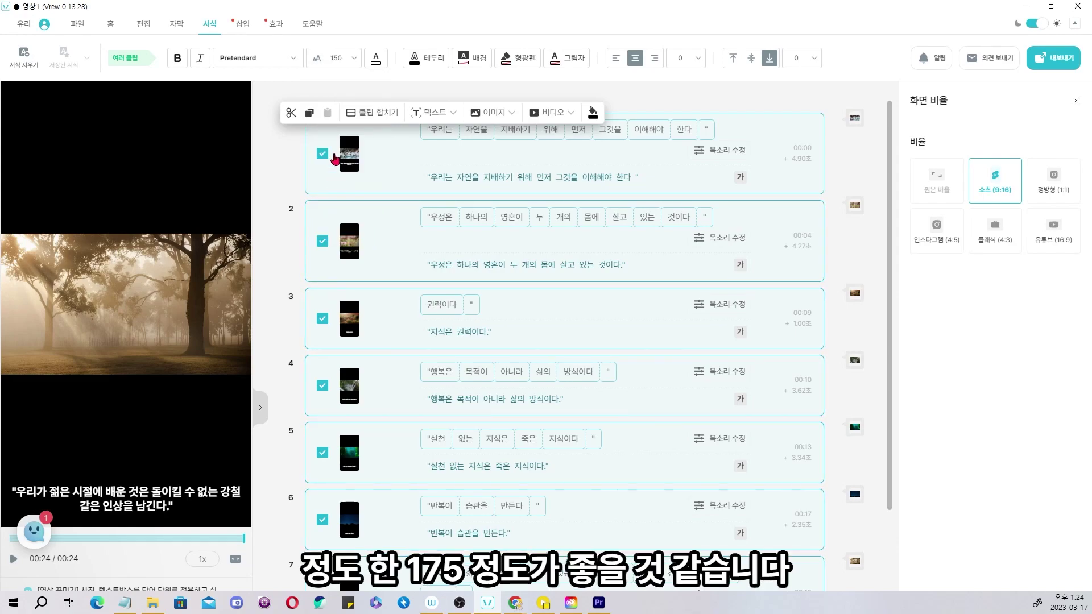
{"action": "left_click", "coordinate": [359, 65]}
{"action": "left_click", "coordinate": [349, 65]}
{"action": "left_click", "coordinate": [350, 65]}
{"action": "left_click", "coordinate": [352, 65]}
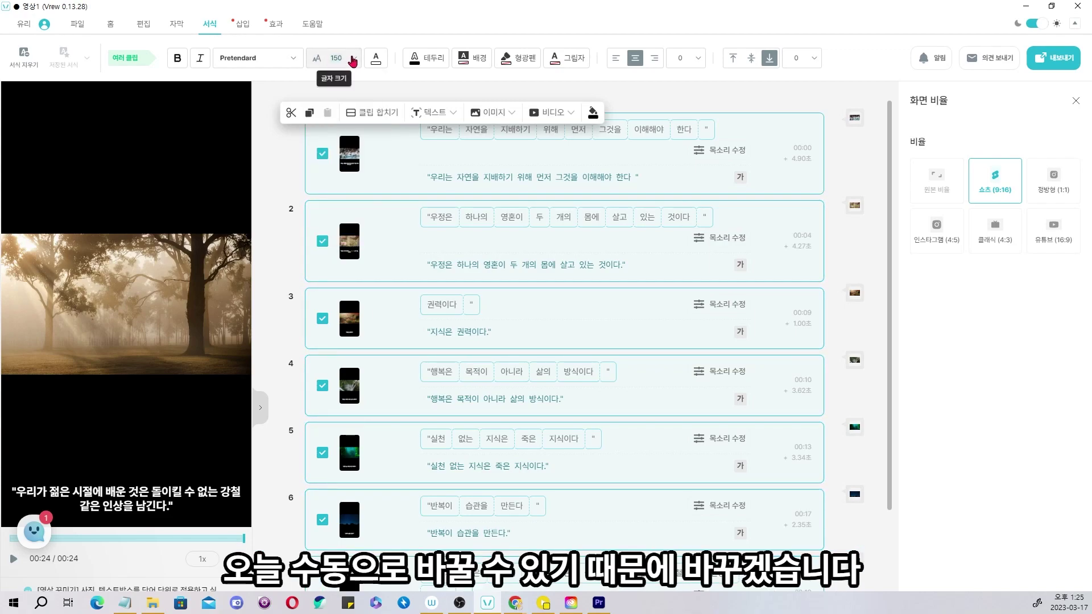
{"action": "double_click", "coordinate": [352, 62]}
{"action": "type", "text": "1745"}
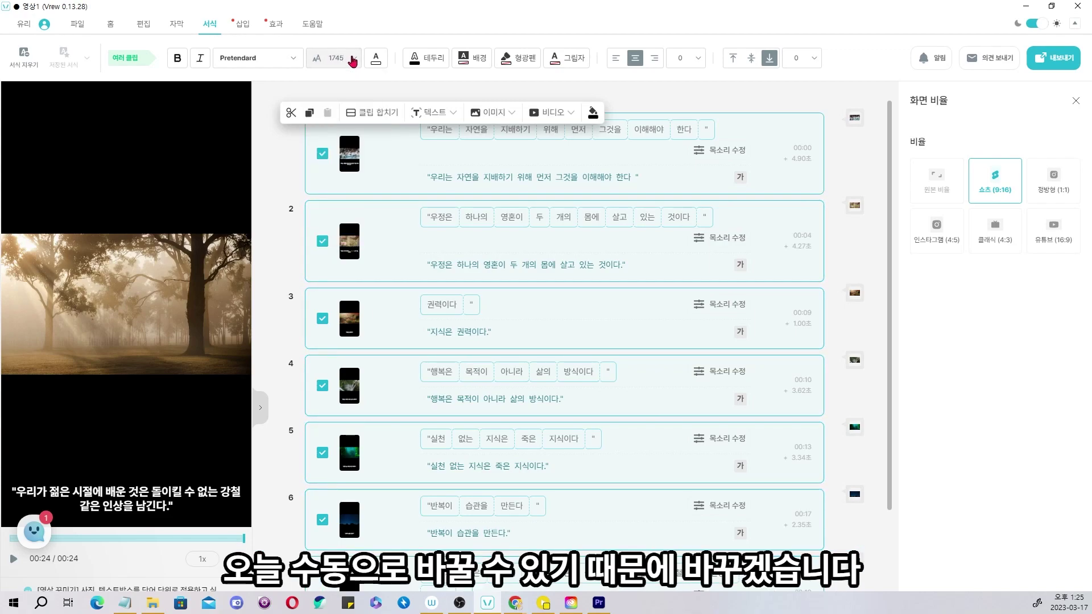
{"action": "key", "text": "Return"}
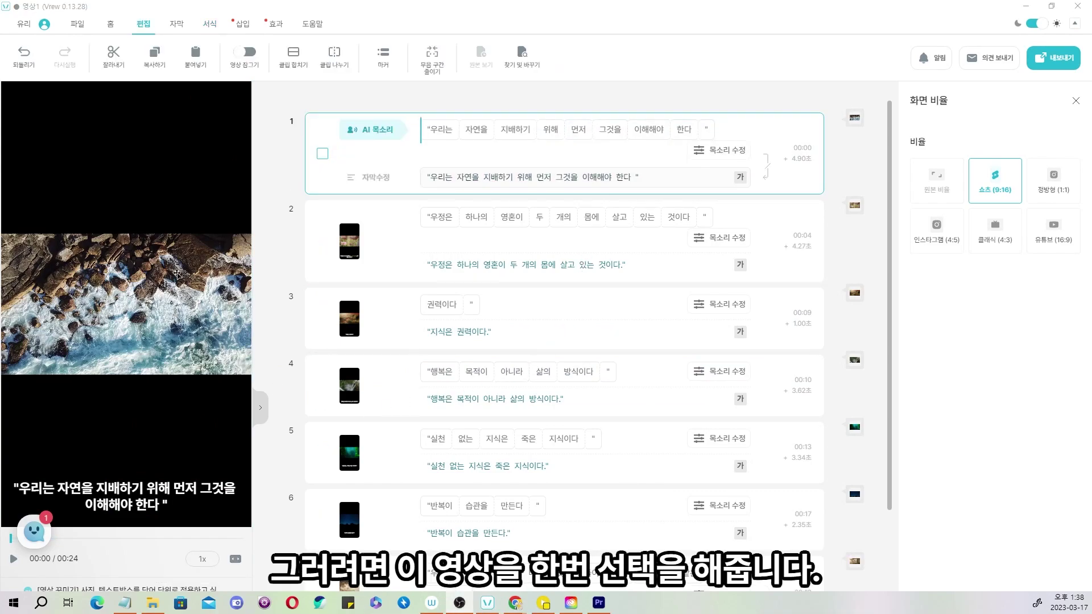
- Make the first clip's ocean video fill the whole frame and shift it leftward within the frame
{"action": "left_click", "coordinate": [160, 303]}
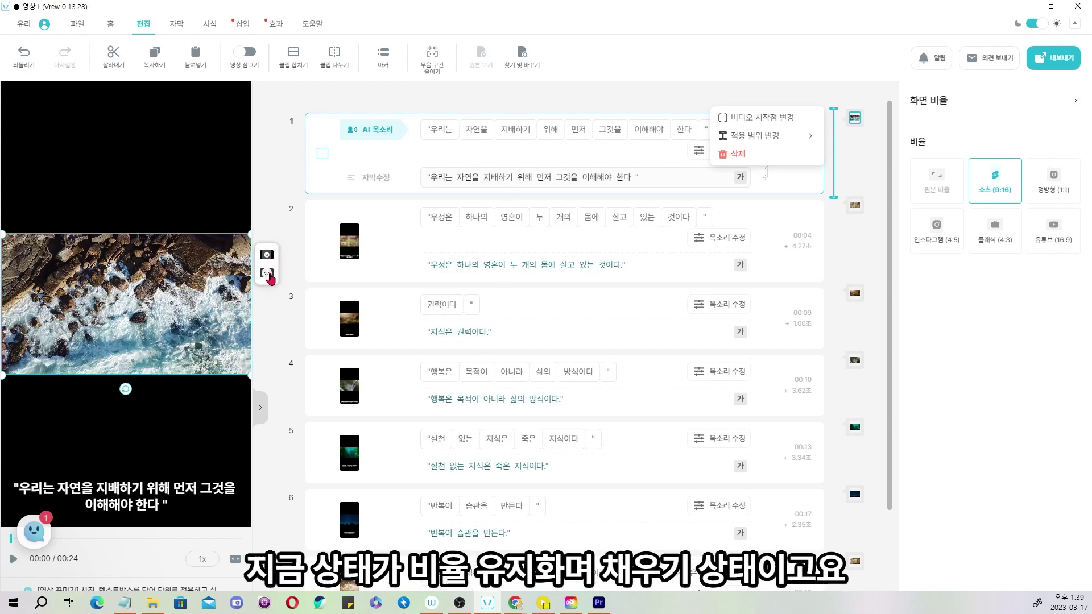
{"action": "left_click", "coordinate": [267, 274]}
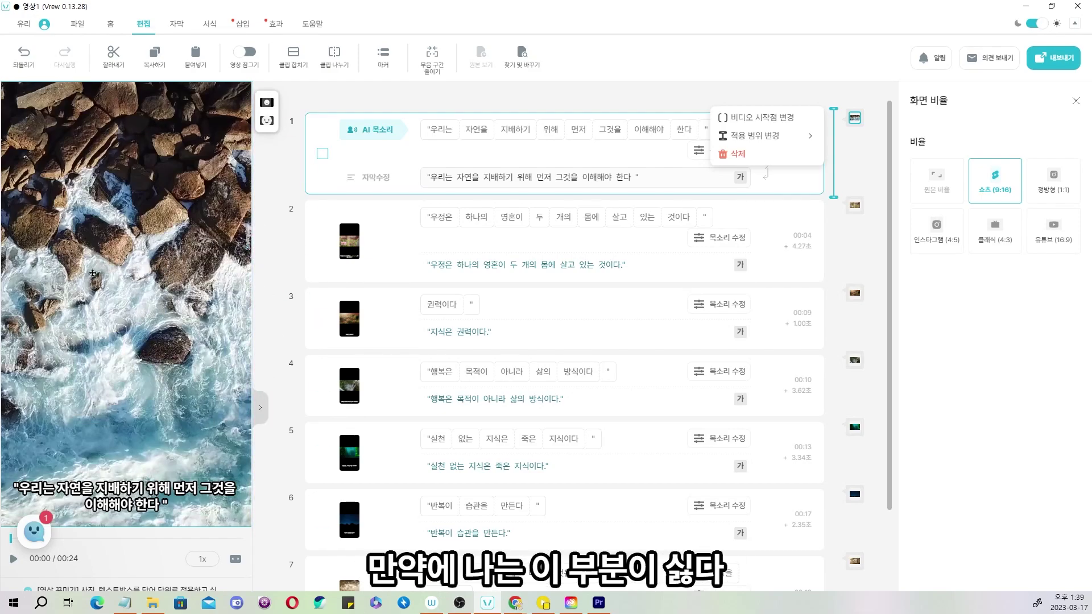
{"action": "left_click_drag", "start_coordinate": [113, 279], "coordinate": [32, 280]}
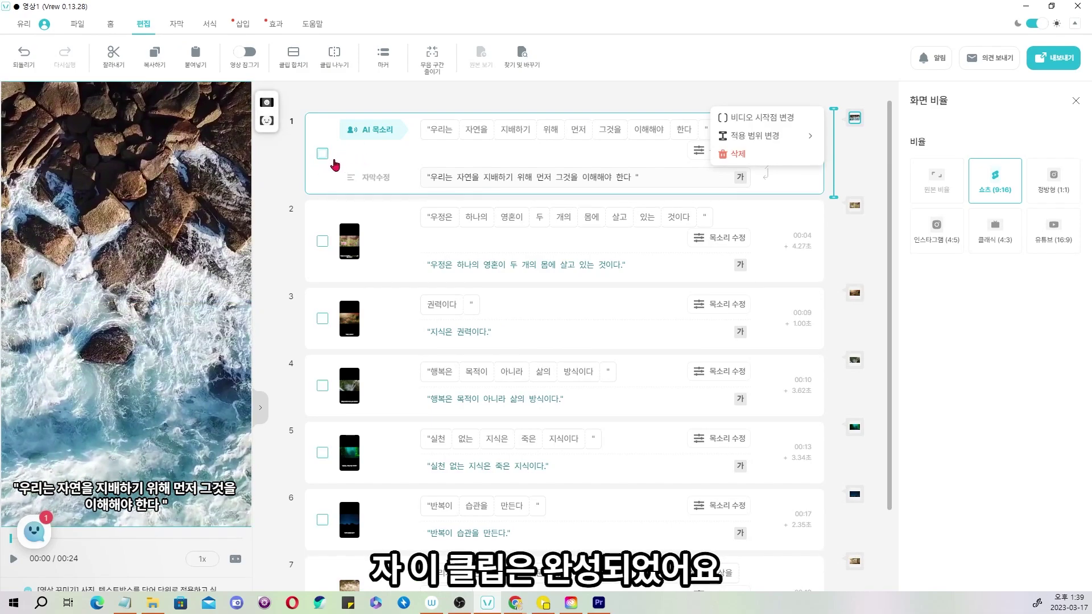
- Make the second clip's pink flower video and the third clip's red flower video fill the whole frame
{"action": "left_click", "coordinate": [376, 227]}
{"action": "left_click", "coordinate": [267, 273]}
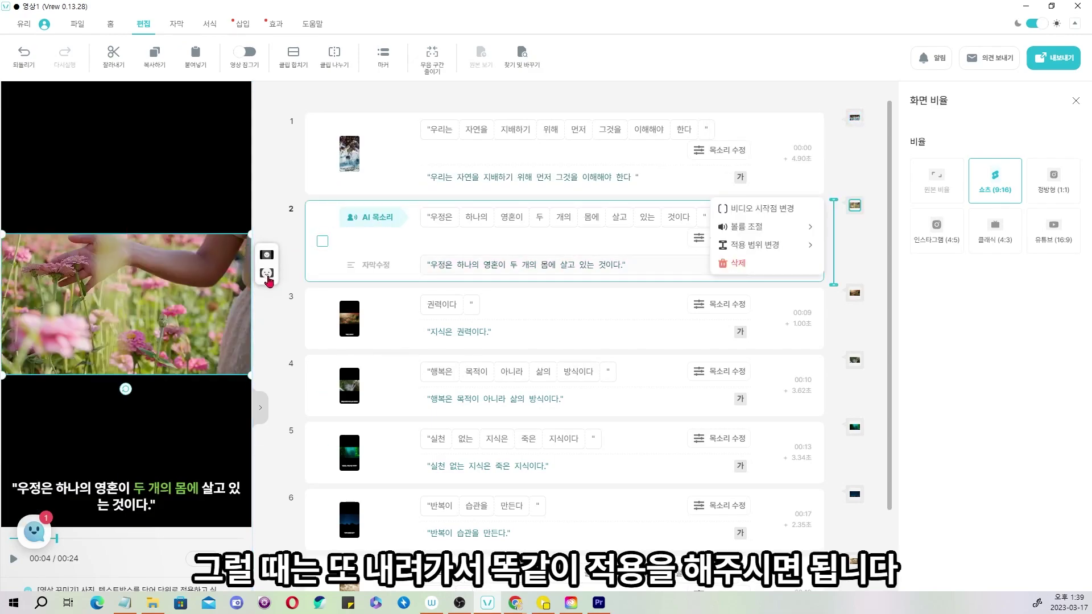
{"action": "left_click", "coordinate": [323, 317]}
{"action": "left_click", "coordinate": [201, 307]}
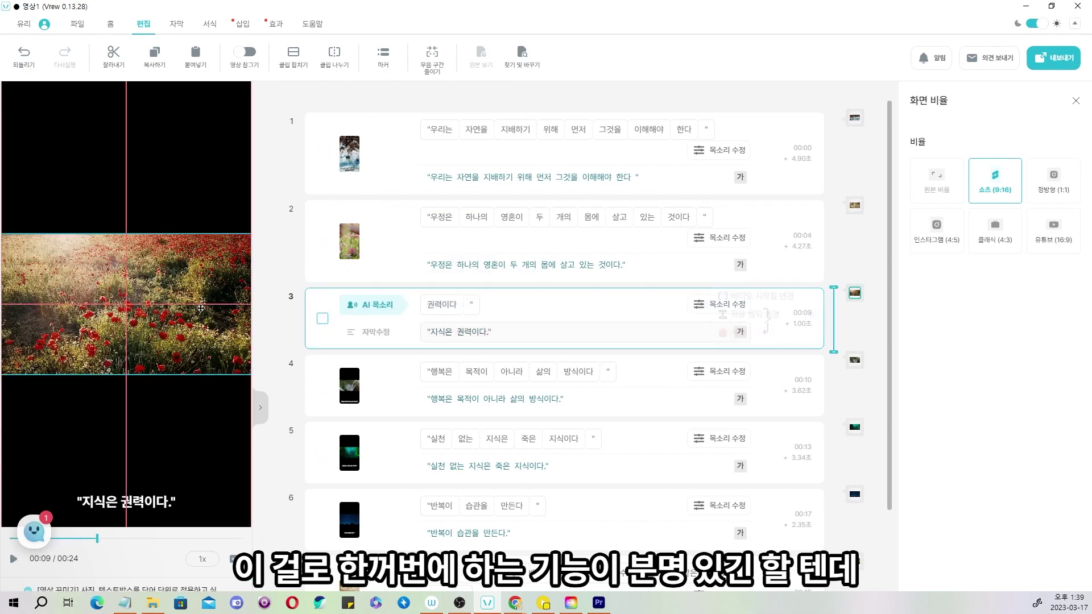
{"action": "left_click", "coordinate": [268, 277]}
- Make the fourth clip's waterfall video and the fifth clip's underwater video fill the whole frame
{"action": "left_click", "coordinate": [390, 376]}
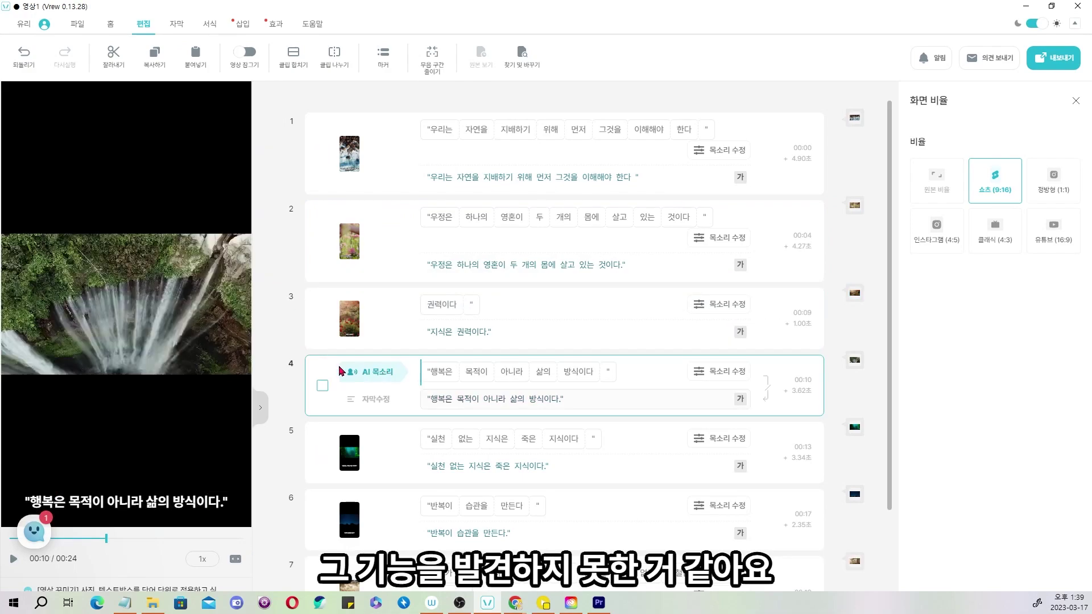
{"action": "left_click", "coordinate": [381, 436]}
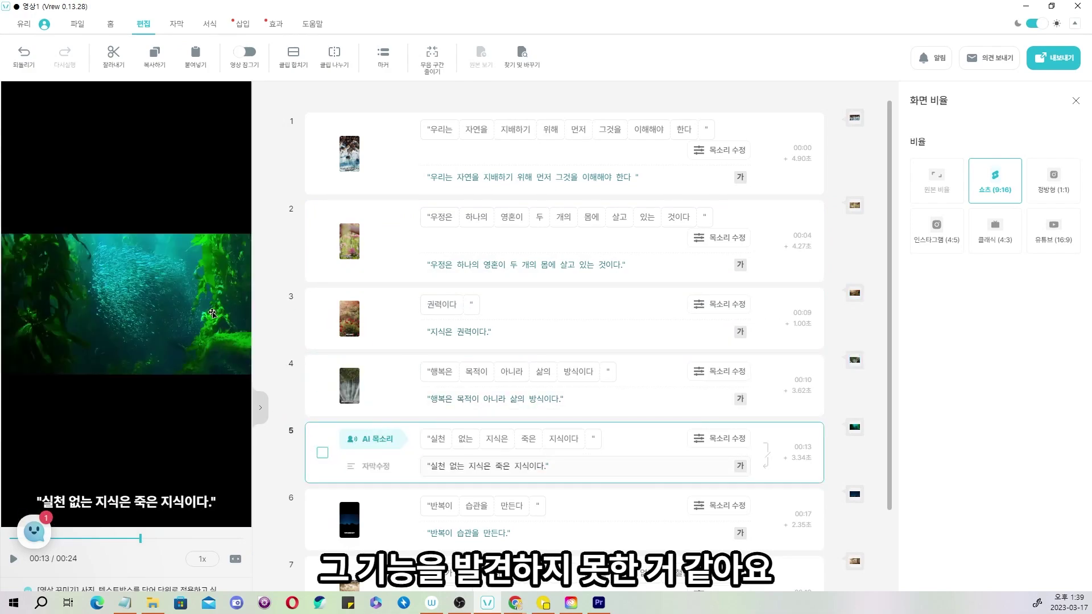
{"action": "left_click", "coordinate": [246, 310]}
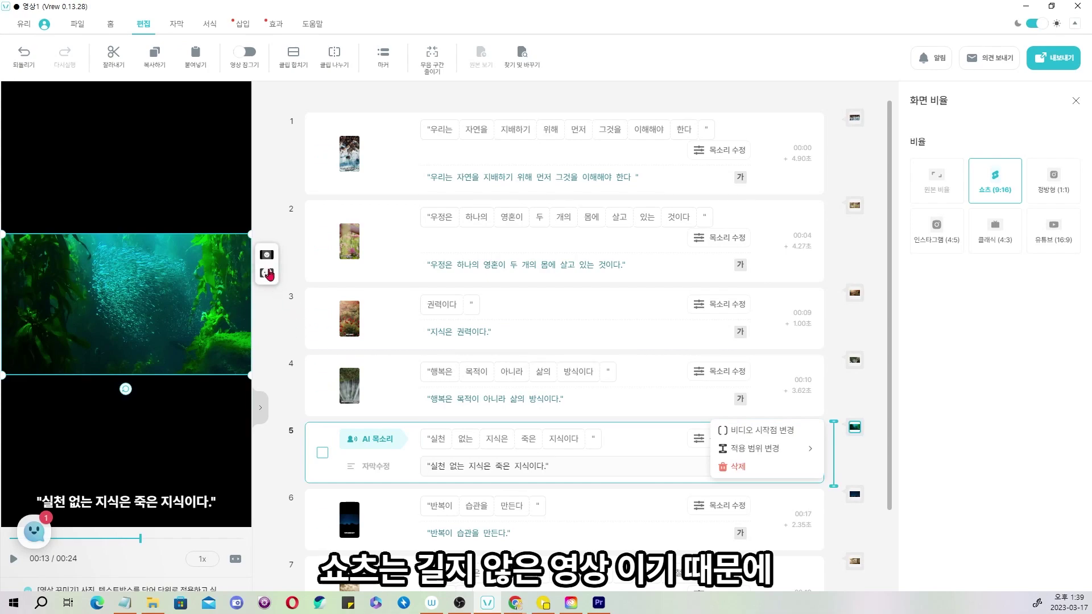
{"action": "left_click", "coordinate": [266, 274]}
- Make the sixth clip's starry sky video and the seventh clip's misty forest video fill the whole frame
{"action": "scroll", "coordinate": [366, 447], "scroll_direction": "down", "scroll_amount": 2}
{"action": "left_click", "coordinate": [322, 442]}
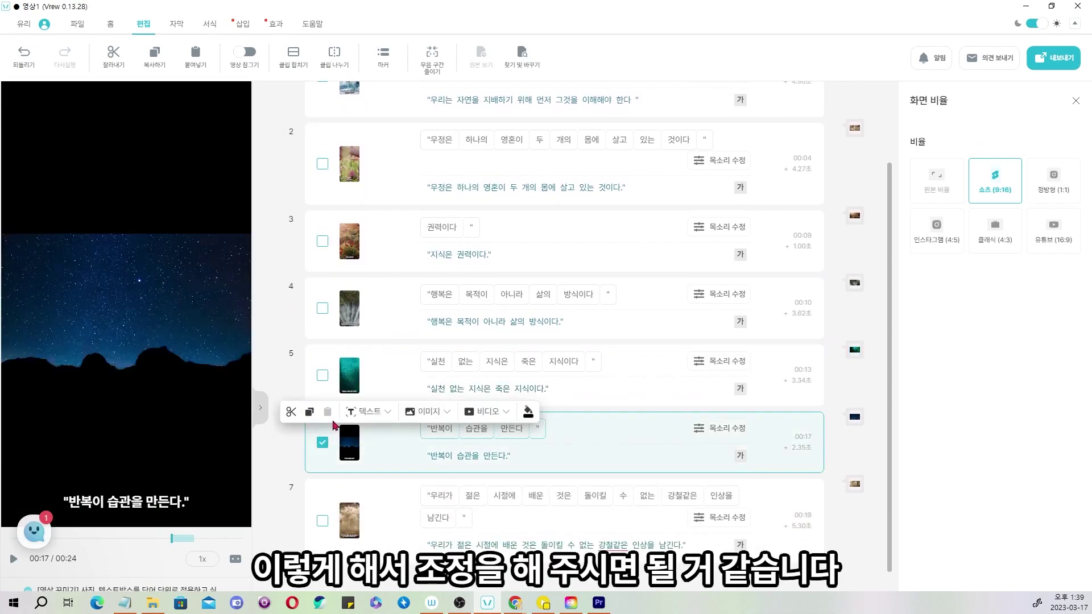
{"action": "left_click", "coordinate": [241, 273]}
{"action": "left_click", "coordinate": [265, 274]}
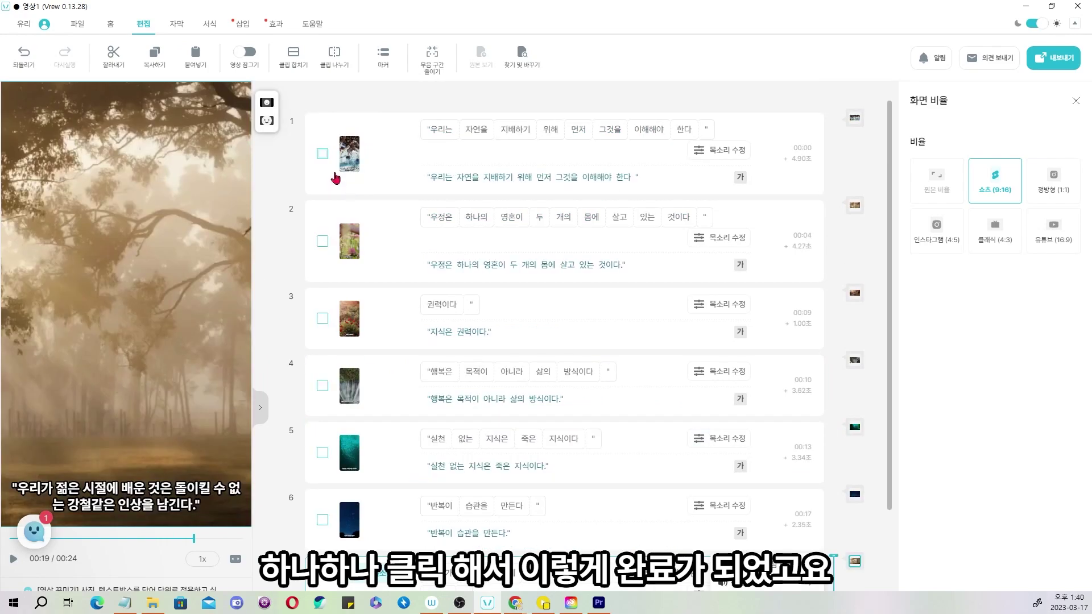
- Split the first clip in two just before the word "먼저"
{"action": "left_click", "coordinate": [322, 153]}
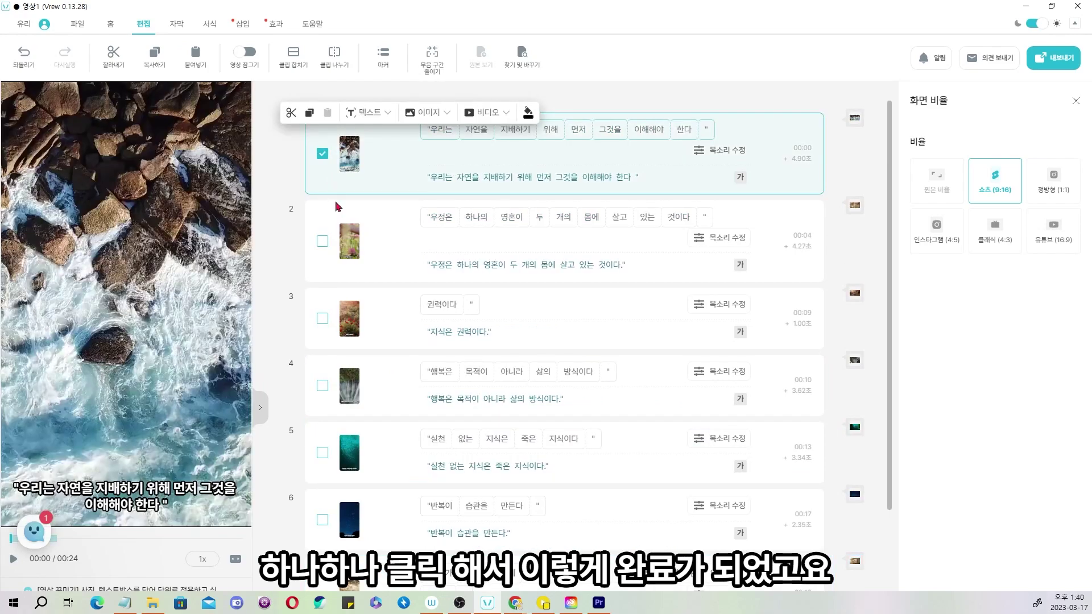
{"action": "left_click", "coordinate": [335, 197]}
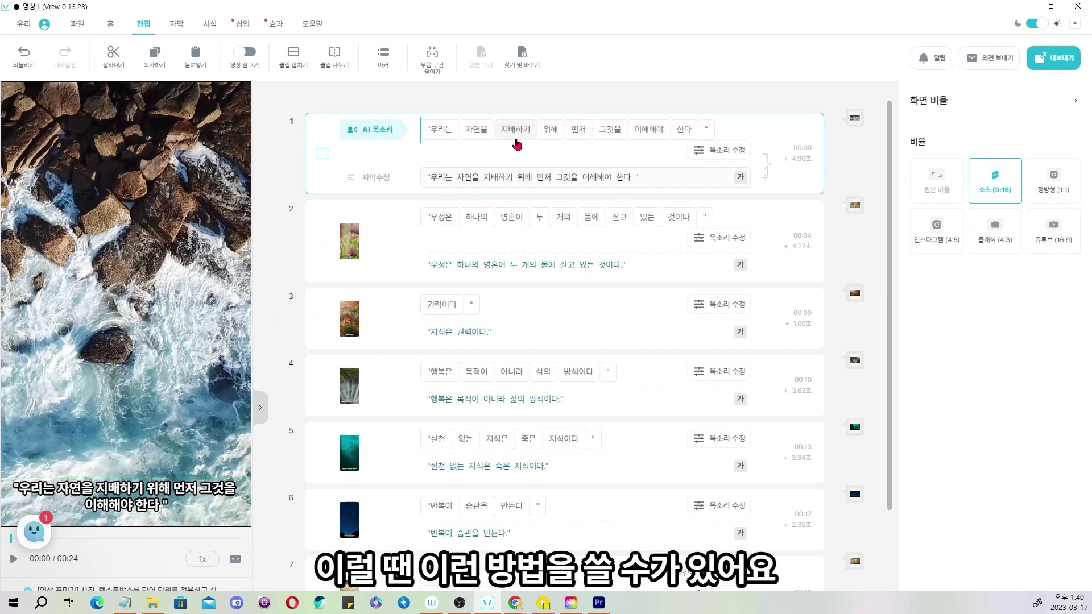
{"action": "left_click", "coordinate": [564, 131]}
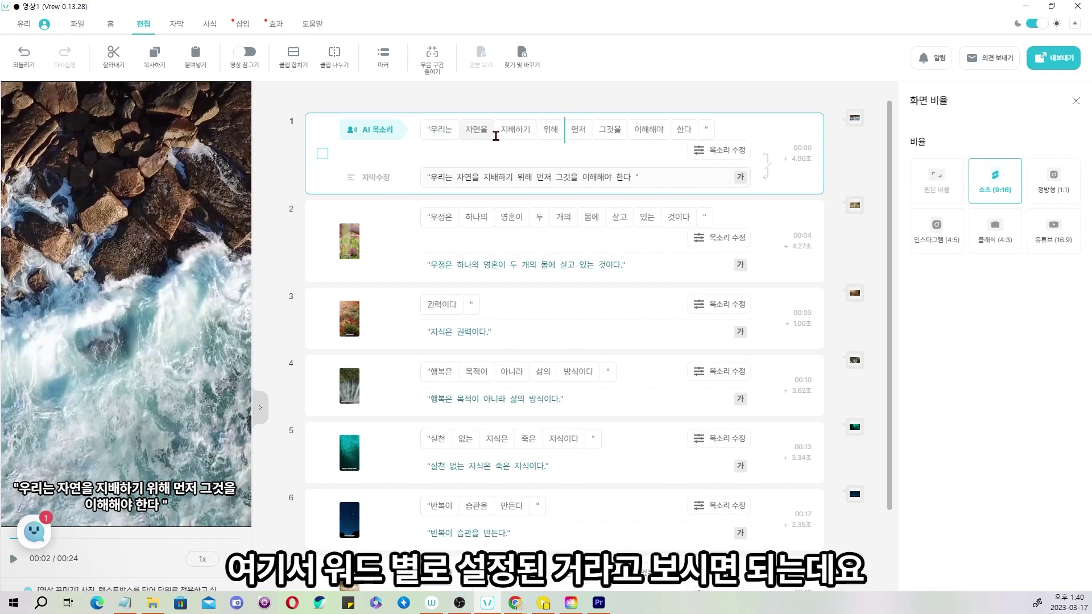
{"action": "left_click", "coordinate": [461, 132]}
{"action": "left_click", "coordinate": [494, 131]}
{"action": "left_click", "coordinate": [536, 131]}
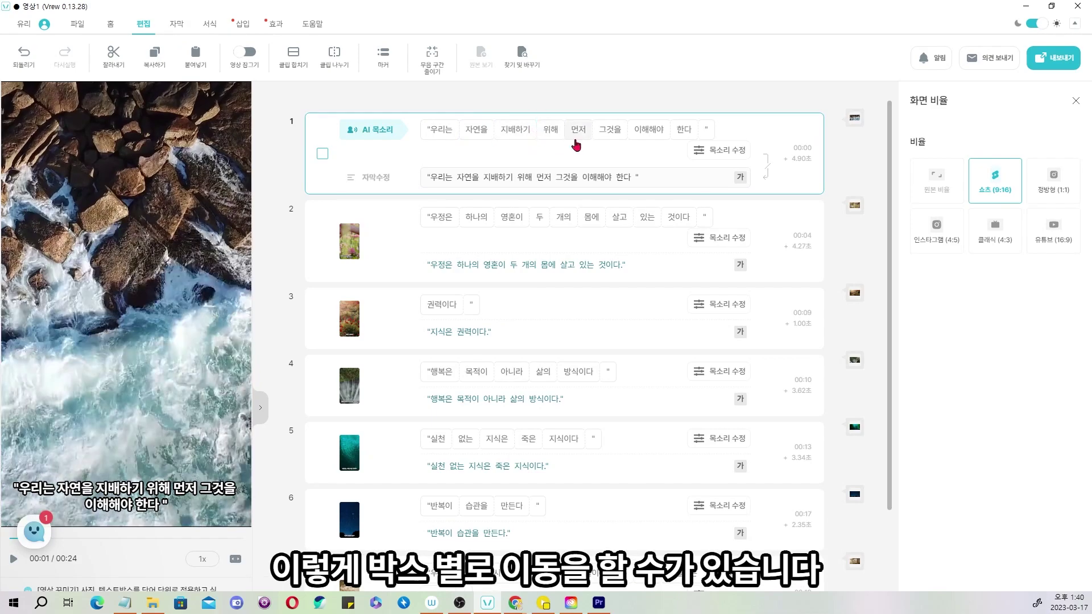
{"action": "left_click", "coordinate": [565, 135]}
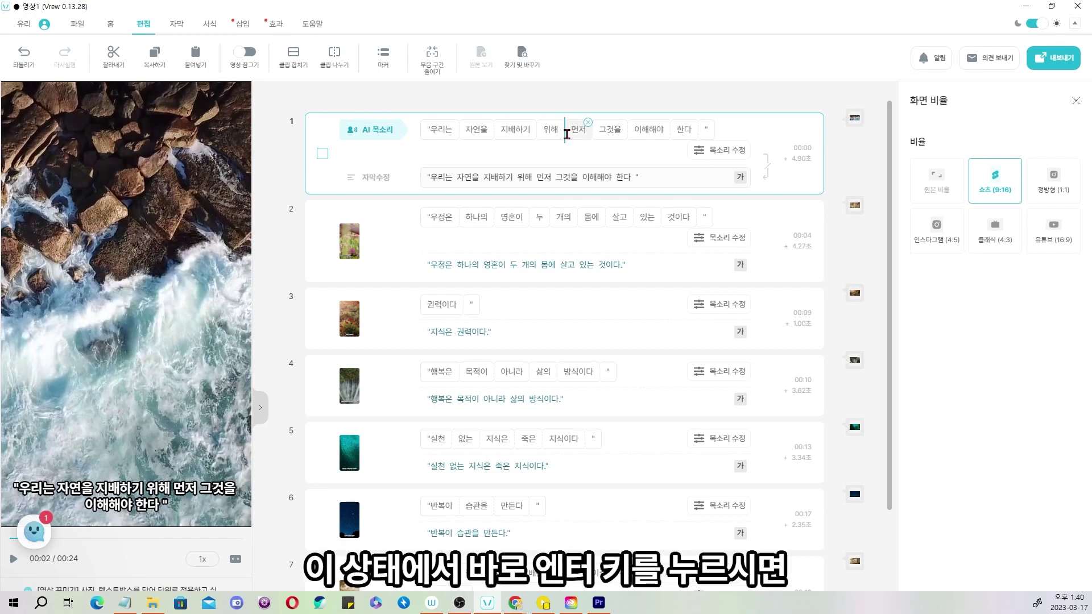
{"action": "key", "text": "Return"}
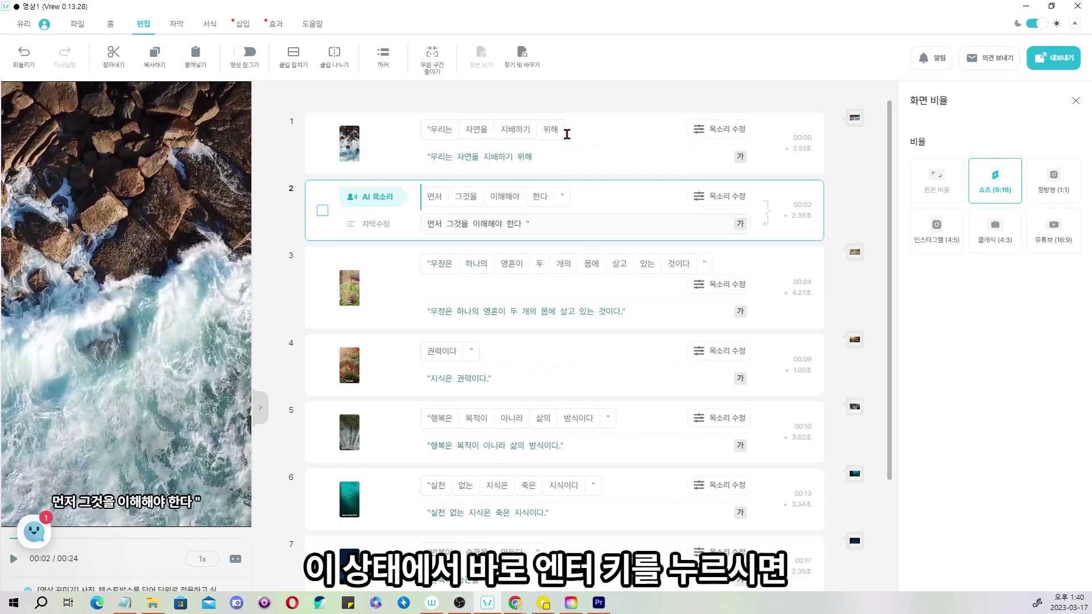
- Play back the two clips made from the first quote to check the split
{"action": "left_click", "coordinate": [435, 129]}
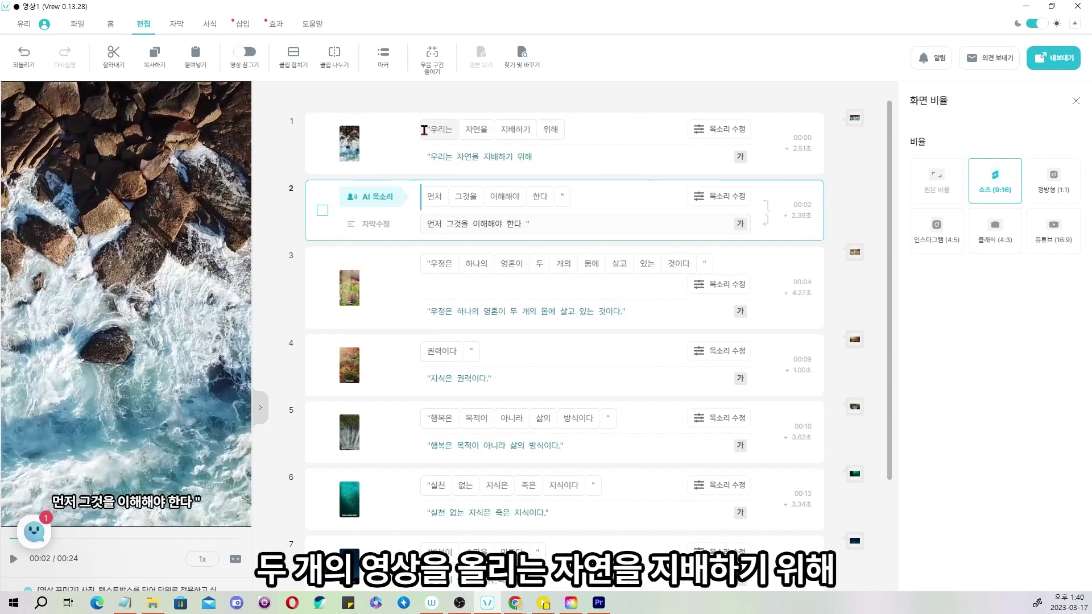
{"action": "key", "text": "space"}
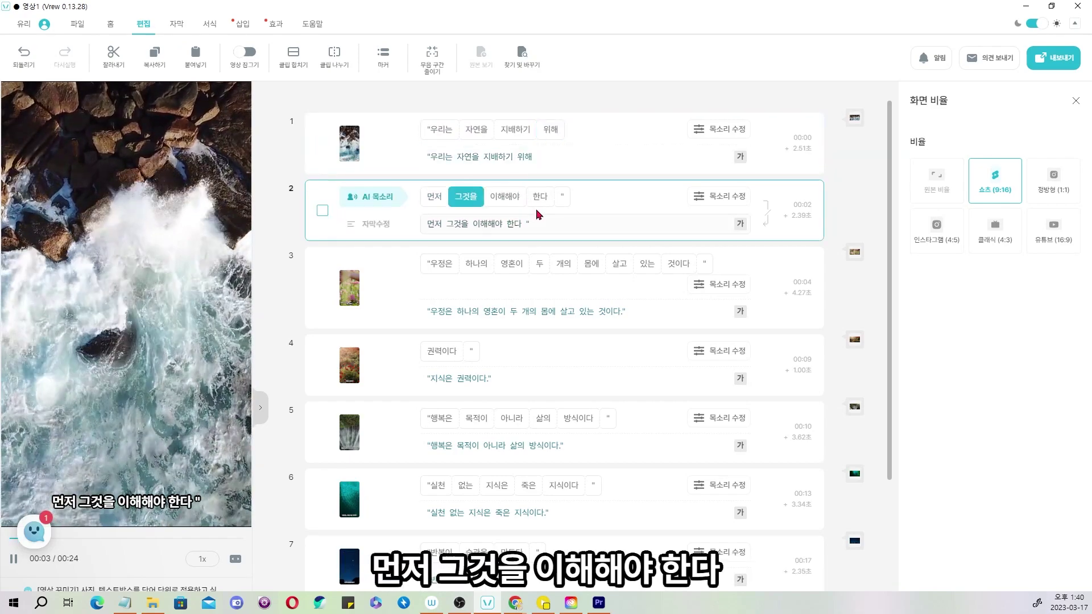
{"action": "key", "text": "space"}
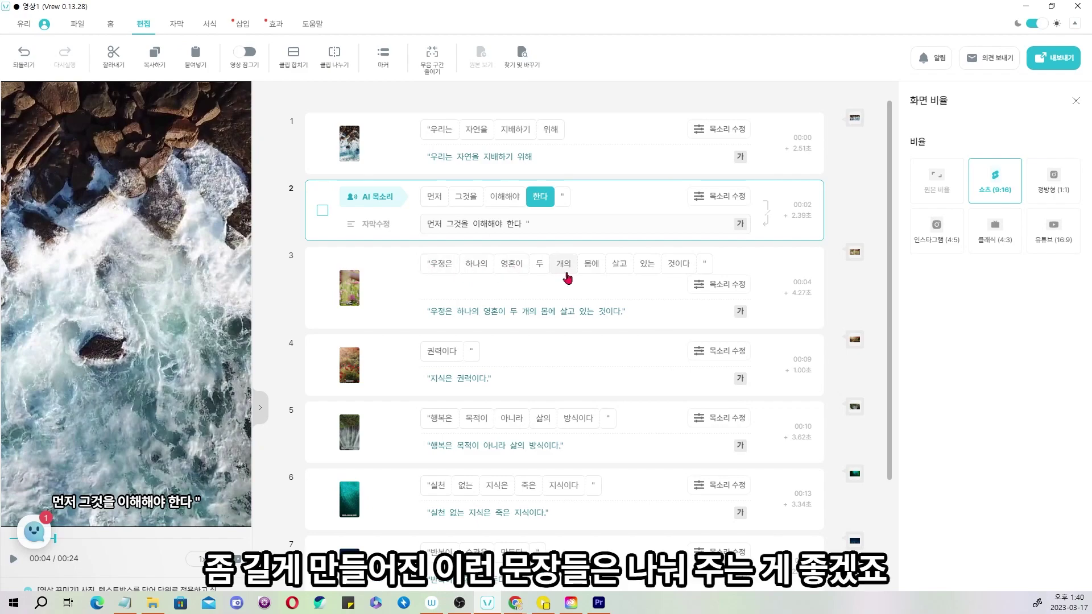
- Split the "우정은" clip just before "살고" and the last clip just before "돌이킬"
{"action": "left_click", "coordinate": [441, 281]}
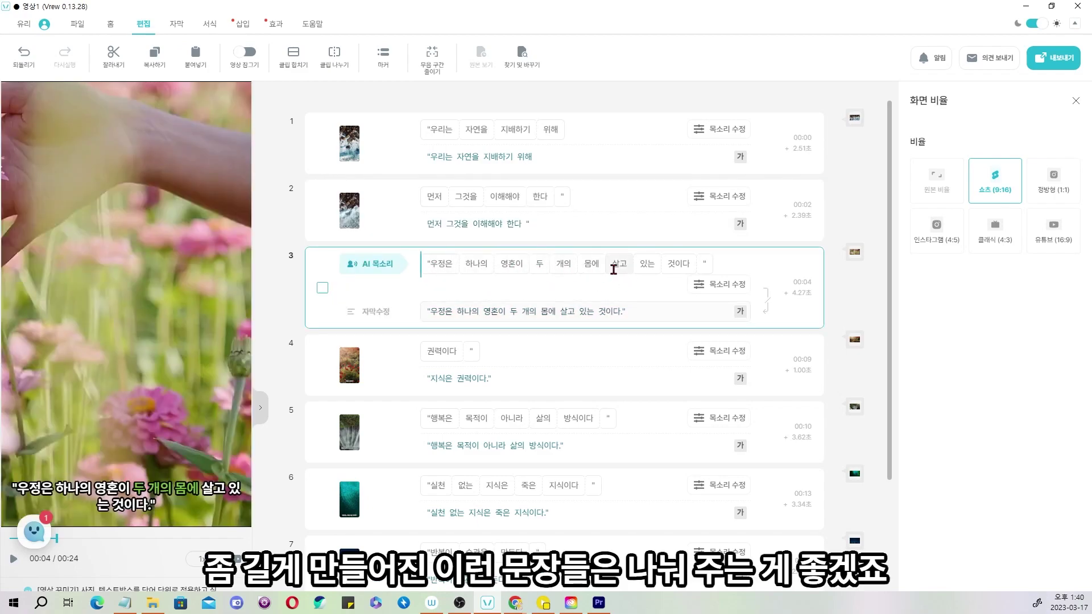
{"action": "left_click", "coordinate": [608, 269]}
{"action": "key", "text": "Return"}
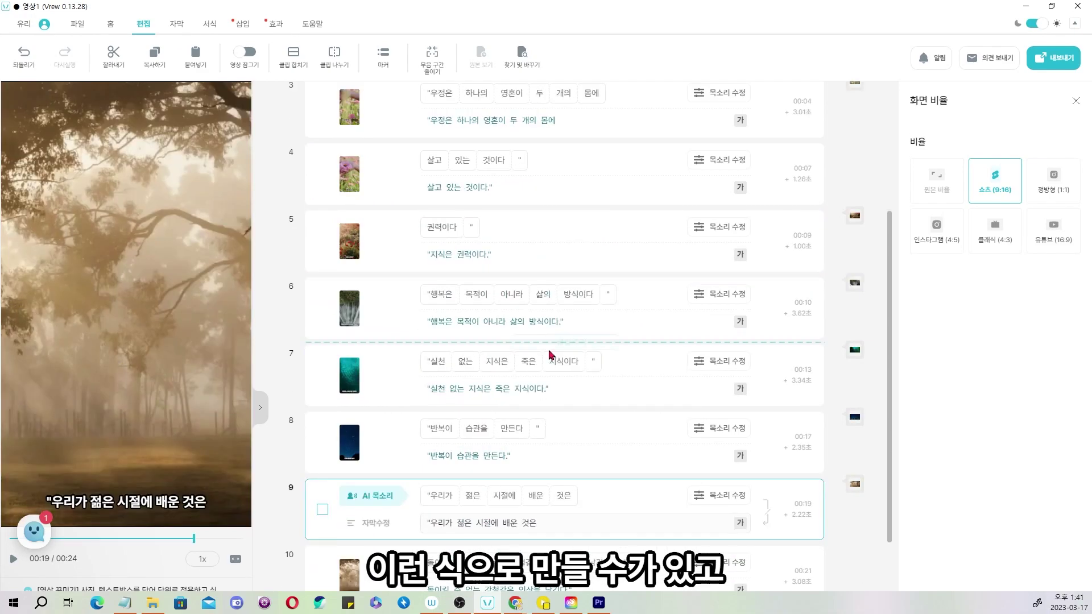
- Select all clips from the first to the tenth and show the caption formatting options
{"action": "scroll", "coordinate": [534, 353], "scroll_direction": "up", "scroll_amount": 10}
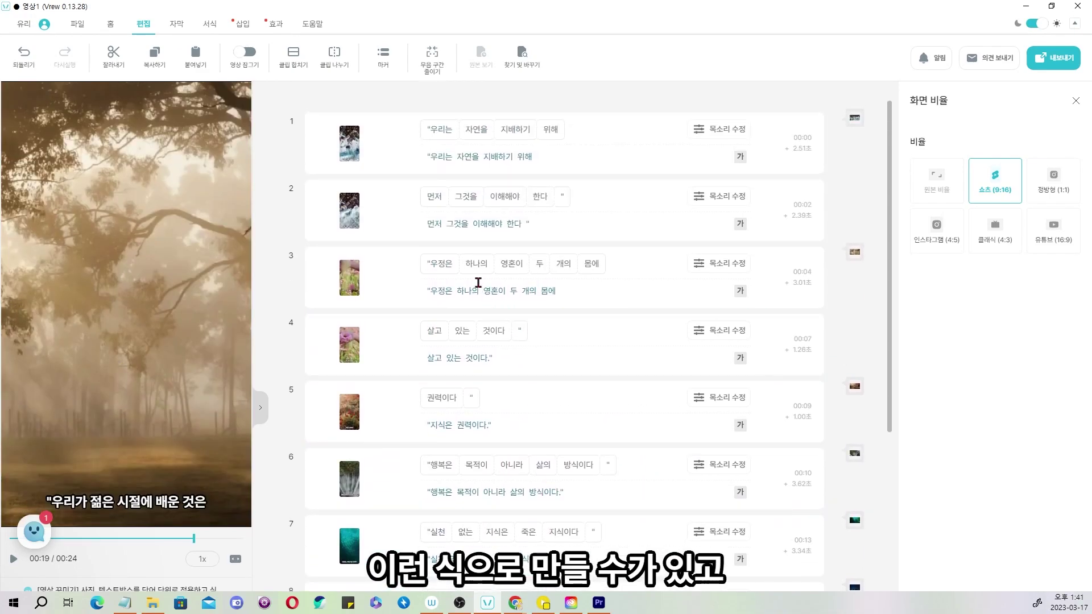
{"action": "left_click", "coordinate": [421, 132]}
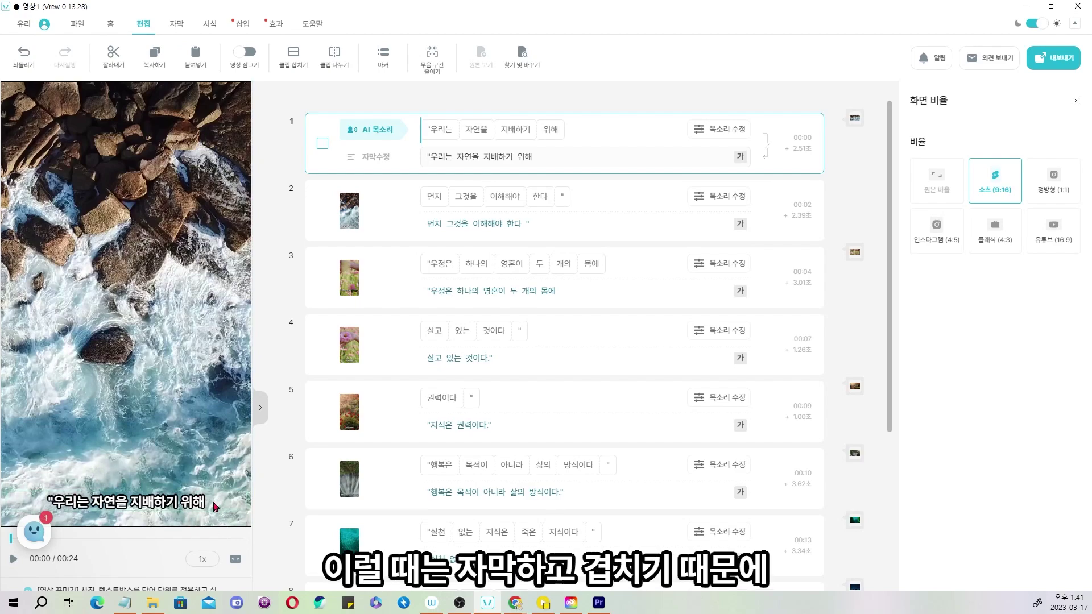
{"action": "mouse_move", "coordinate": [330, 476]}
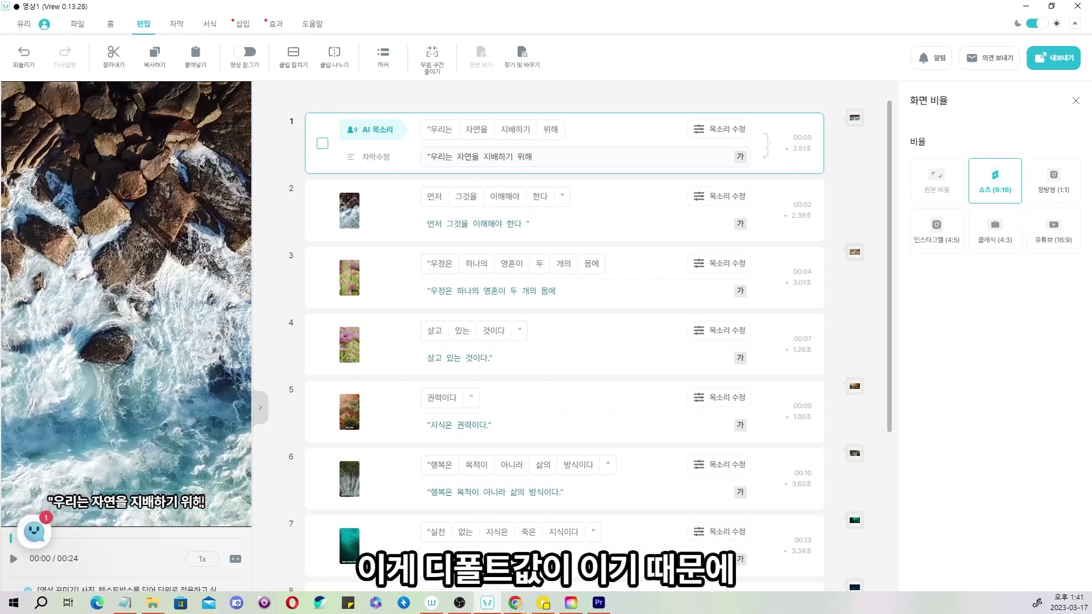
{"action": "left_click", "coordinate": [323, 143]}
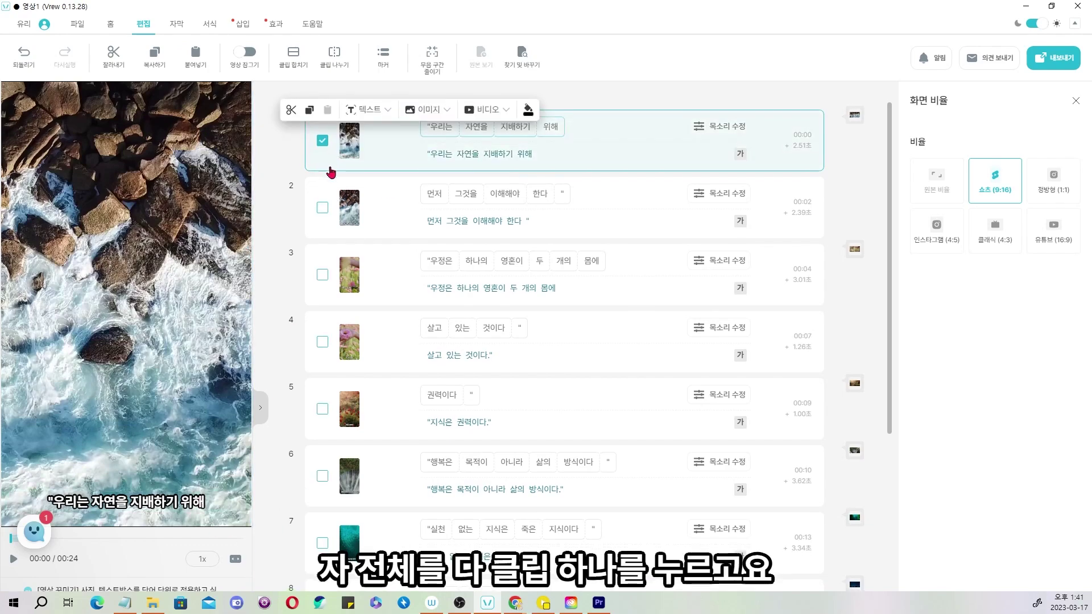
{"action": "scroll", "coordinate": [332, 324], "scroll_direction": "down", "scroll_amount": 3}
{"action": "key", "text": "ctrl+a"}
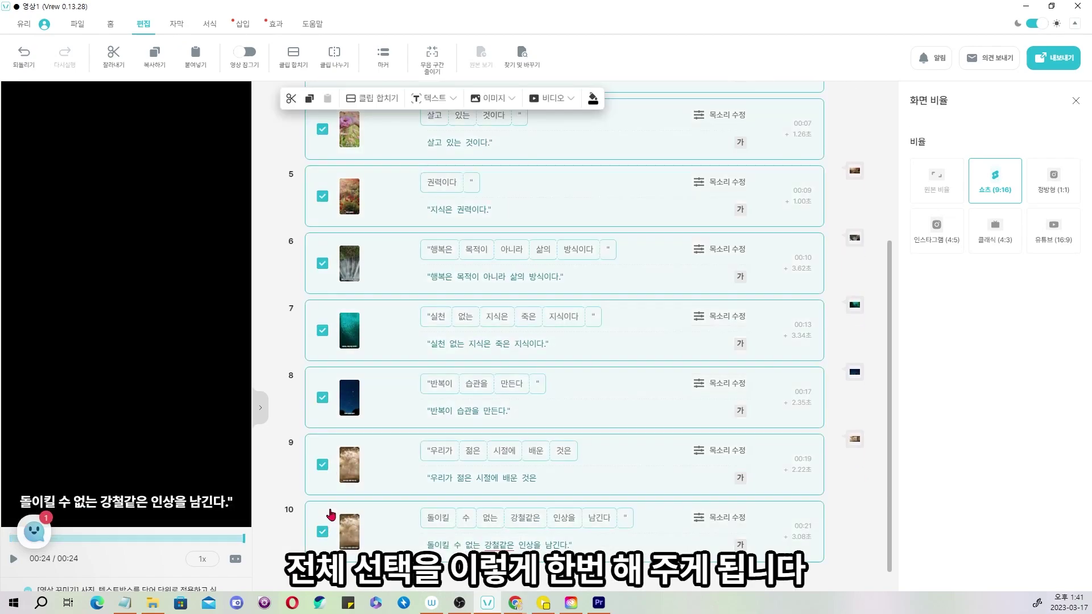
{"action": "scroll", "coordinate": [412, 312], "scroll_direction": "up", "scroll_amount": 1}
{"action": "scroll", "coordinate": [413, 312], "scroll_direction": "up", "scroll_amount": 3}
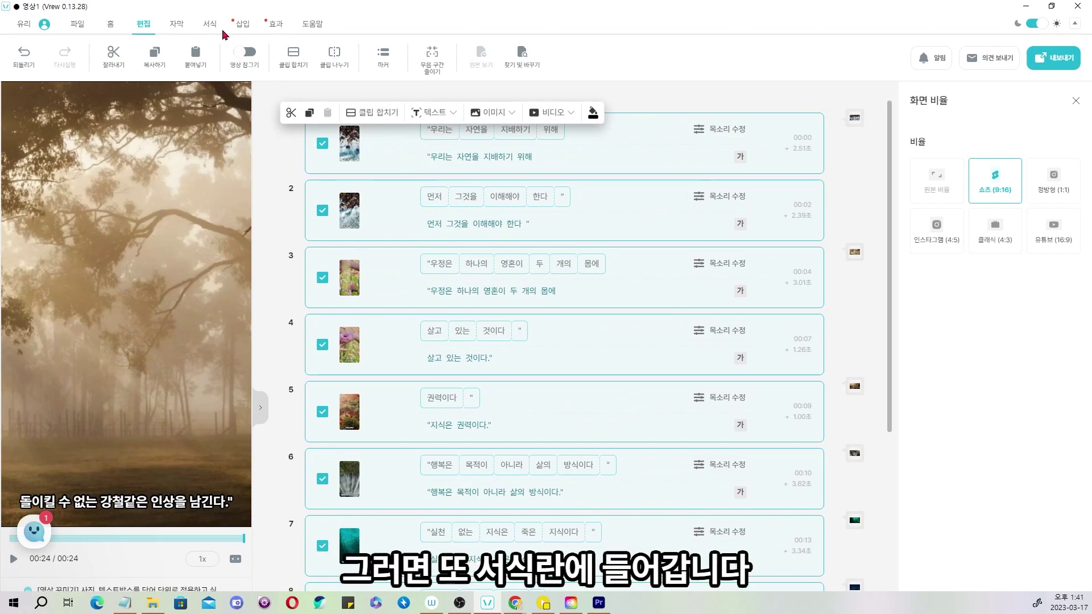
{"action": "left_click", "coordinate": [210, 25]}
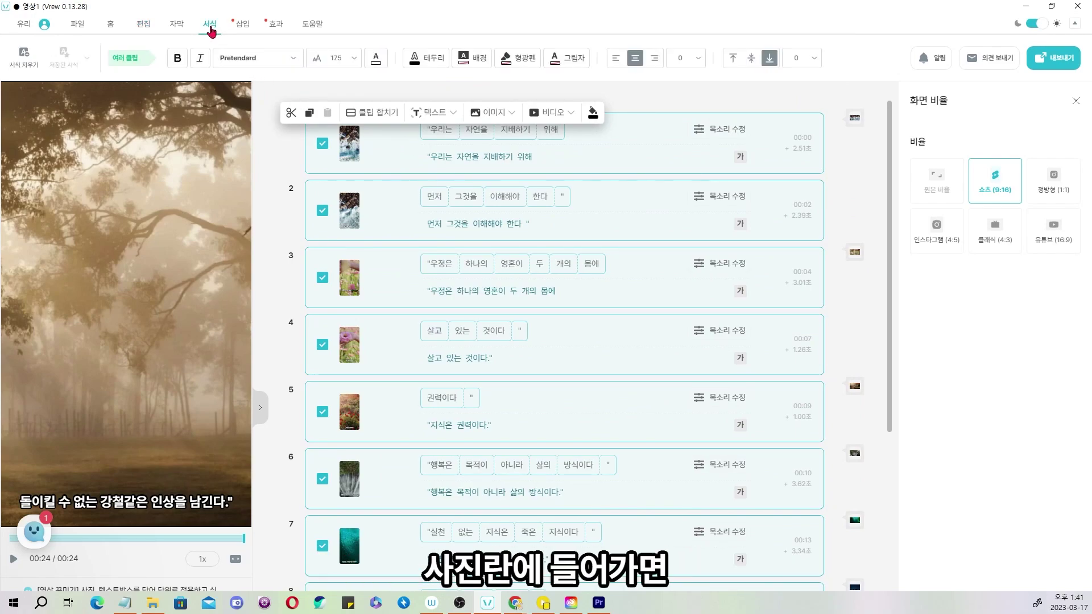
- Try top and middle vertical alignment for all selected captions, and return them to bottom alignment
{"action": "left_click", "coordinate": [733, 59]}
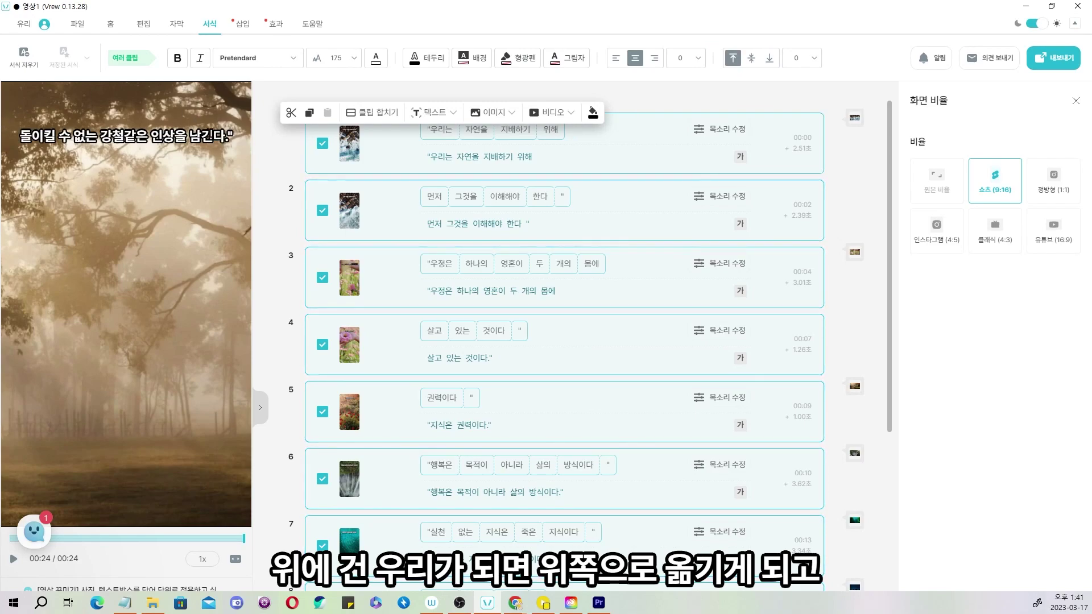
{"action": "left_click", "coordinate": [756, 65]}
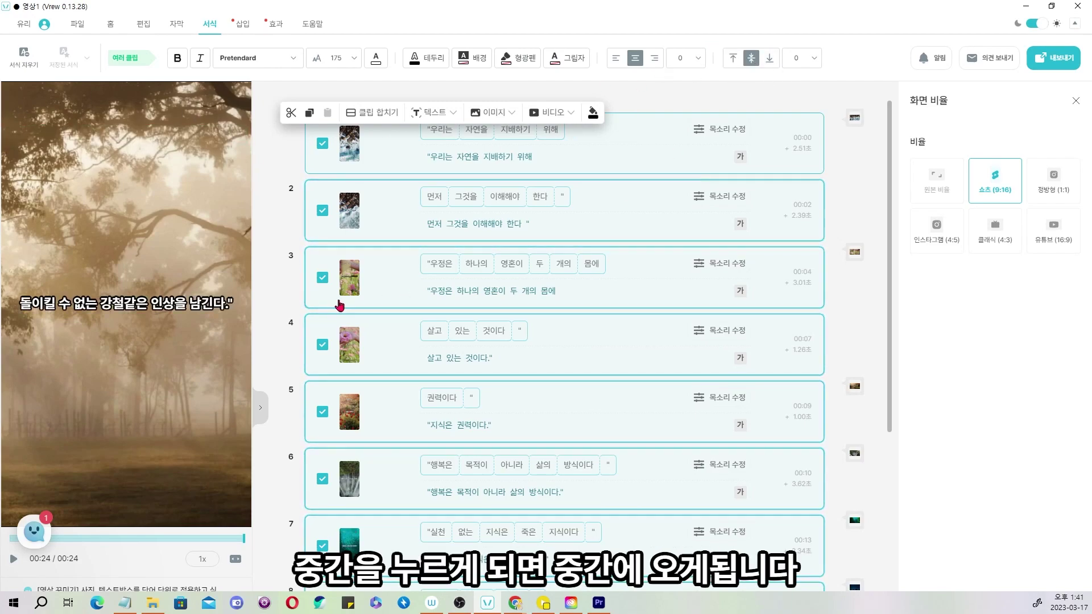
{"action": "left_click", "coordinate": [770, 59]}
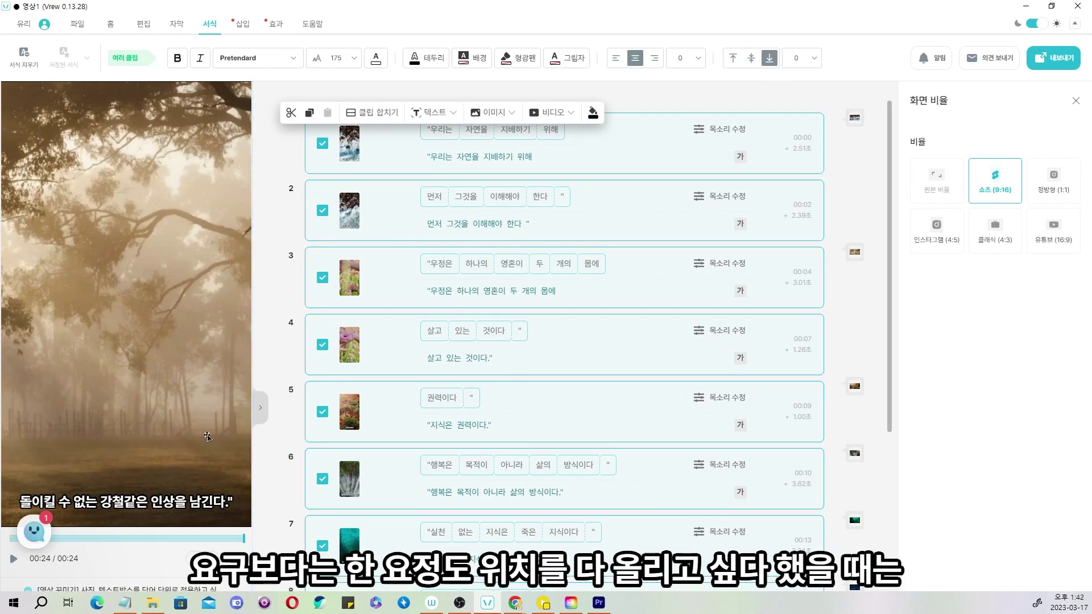
- Set the vertical offset of all selected captions to -40 and check the position on the second, third and fourth clips
{"action": "left_click", "coordinate": [815, 62]}
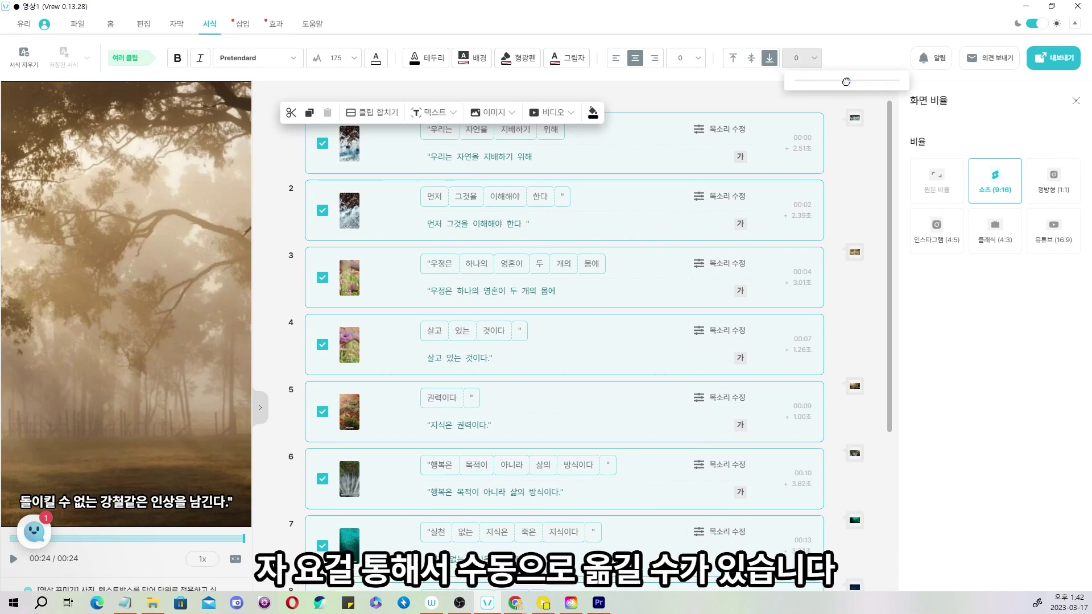
{"action": "left_click_drag", "start_coordinate": [846, 82], "coordinate": [826, 93]}
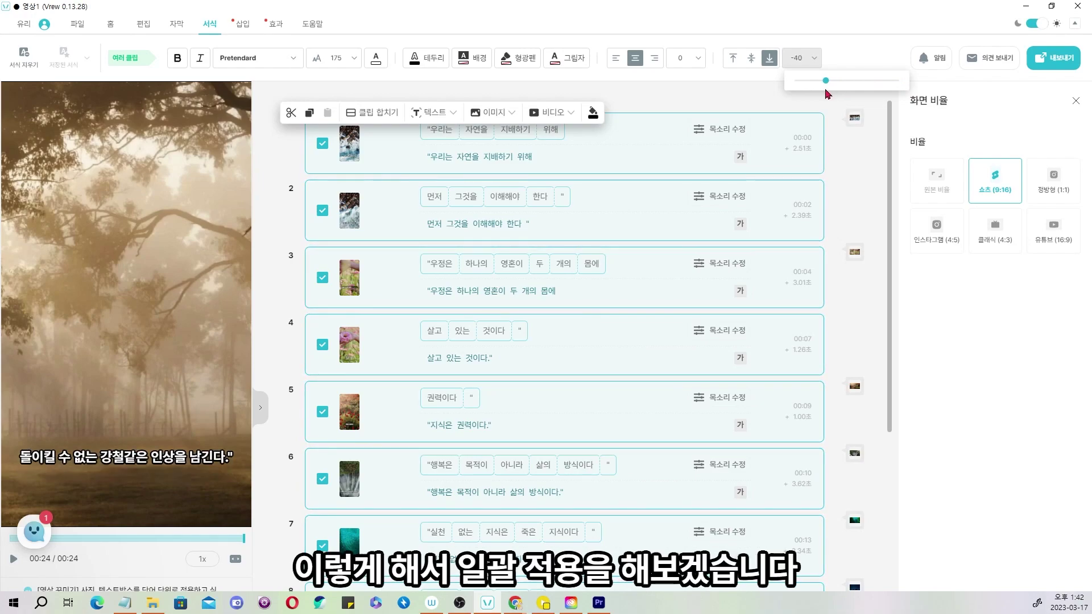
{"action": "left_click", "coordinate": [726, 100]}
{"action": "left_click", "coordinate": [609, 232]}
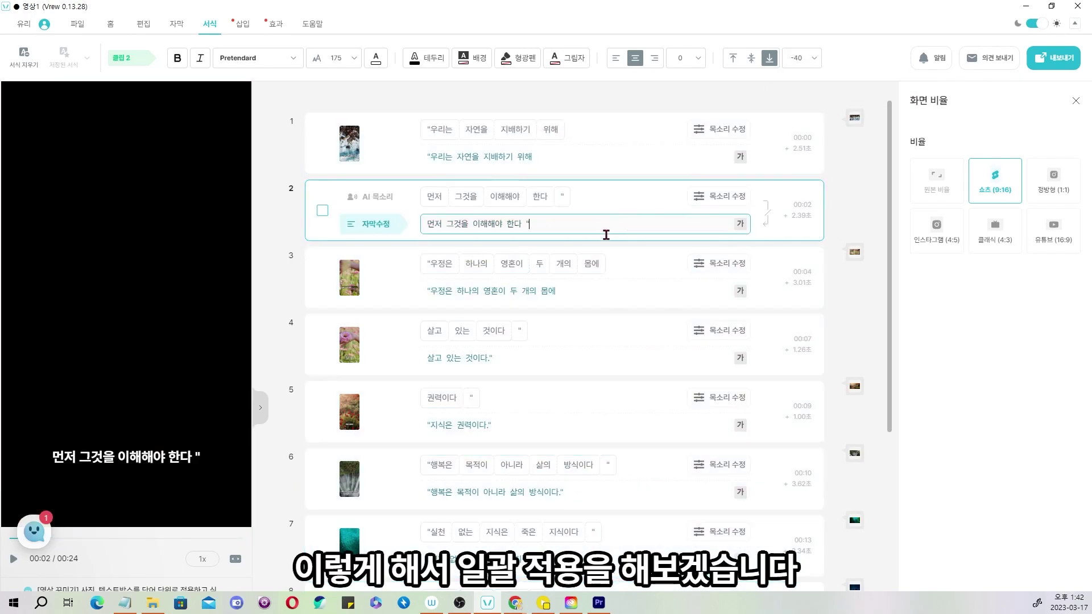
{"action": "left_click", "coordinate": [649, 283]}
{"action": "left_click", "coordinate": [617, 343]}
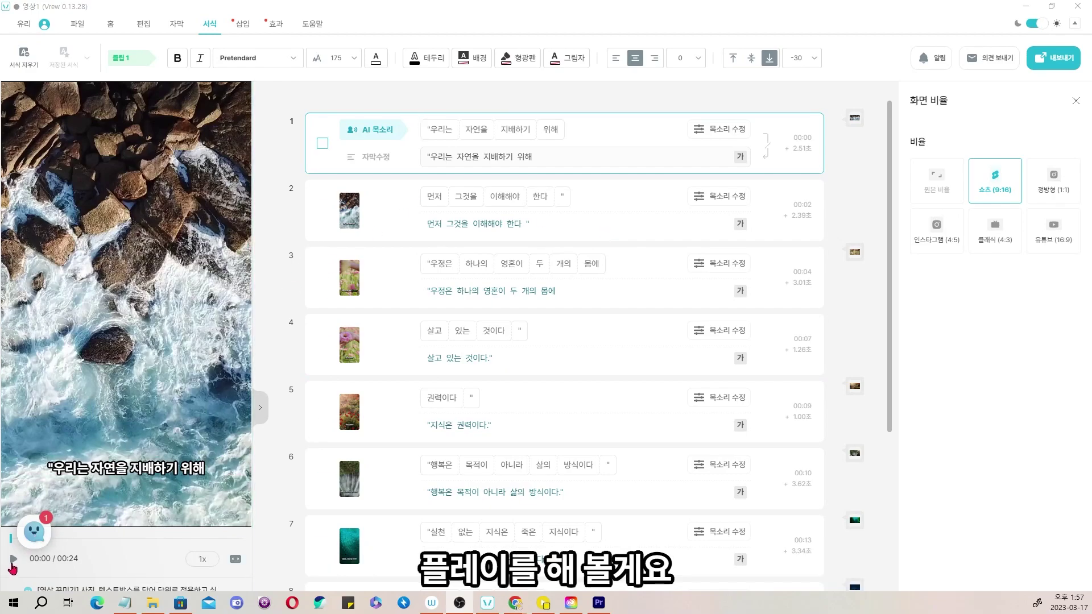
- Preview the video up to the fifth clip and regenerate that clip's AI voice with the missing word "지식은" before "권력이다"
{"action": "left_click", "coordinate": [13, 563]}
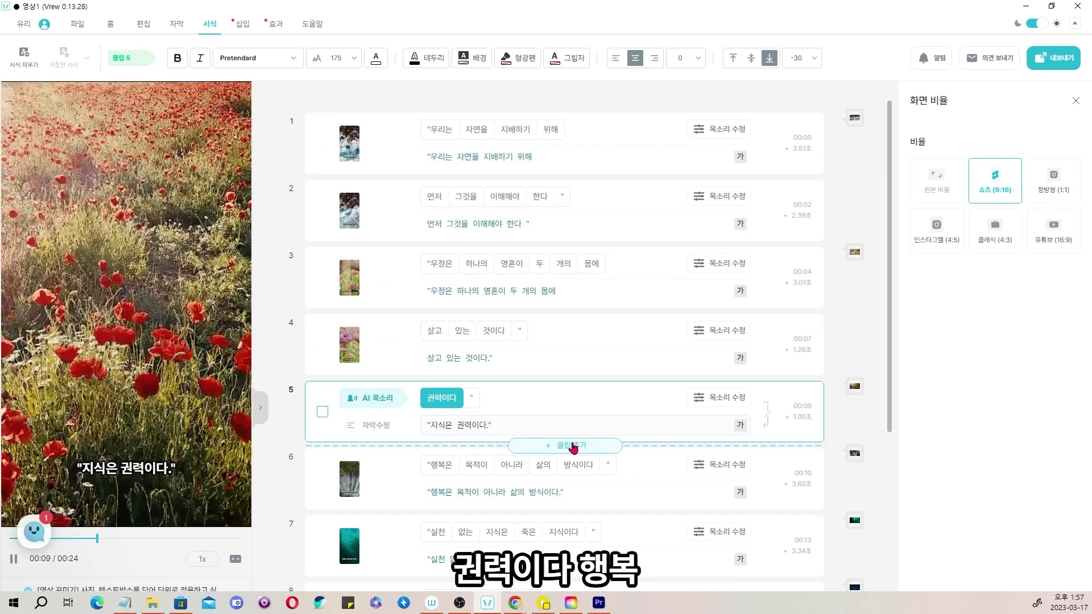
{"action": "left_click", "coordinate": [449, 417]}
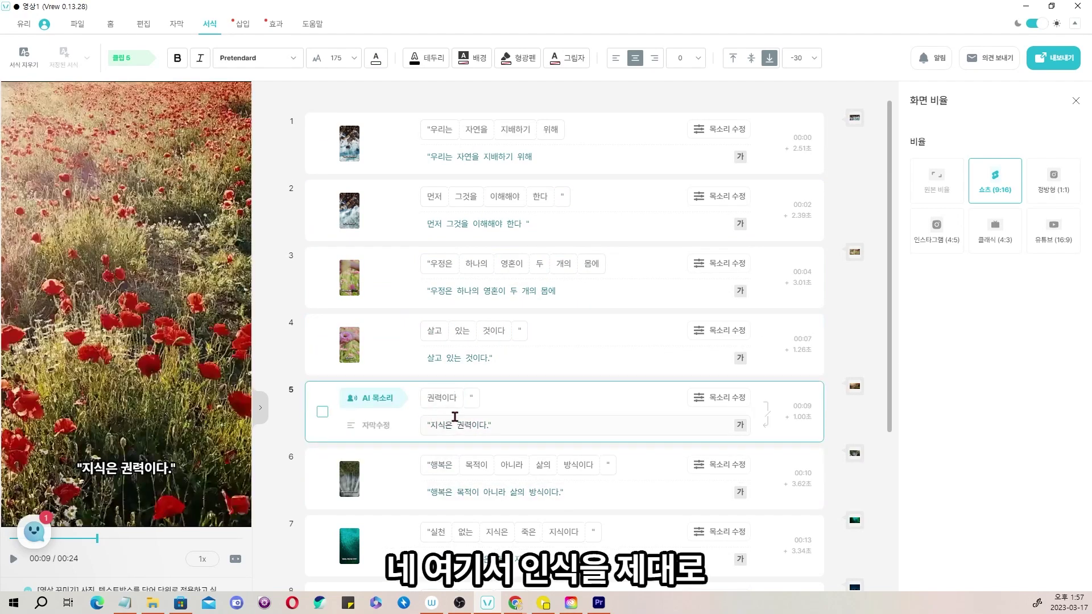
{"action": "mouse_move", "coordinate": [546, 444]}
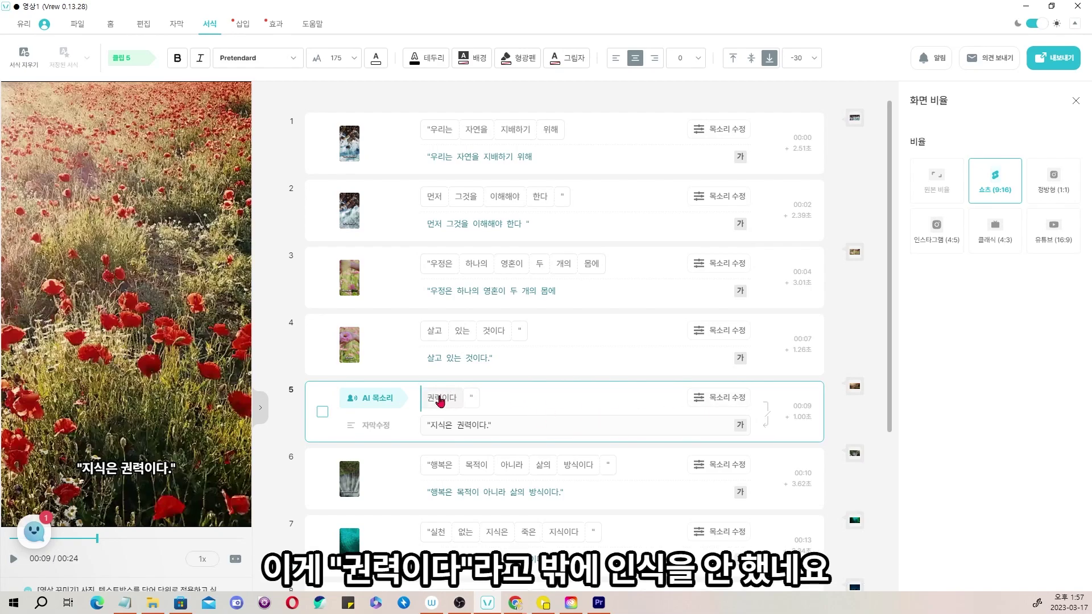
{"action": "left_click", "coordinate": [720, 400]}
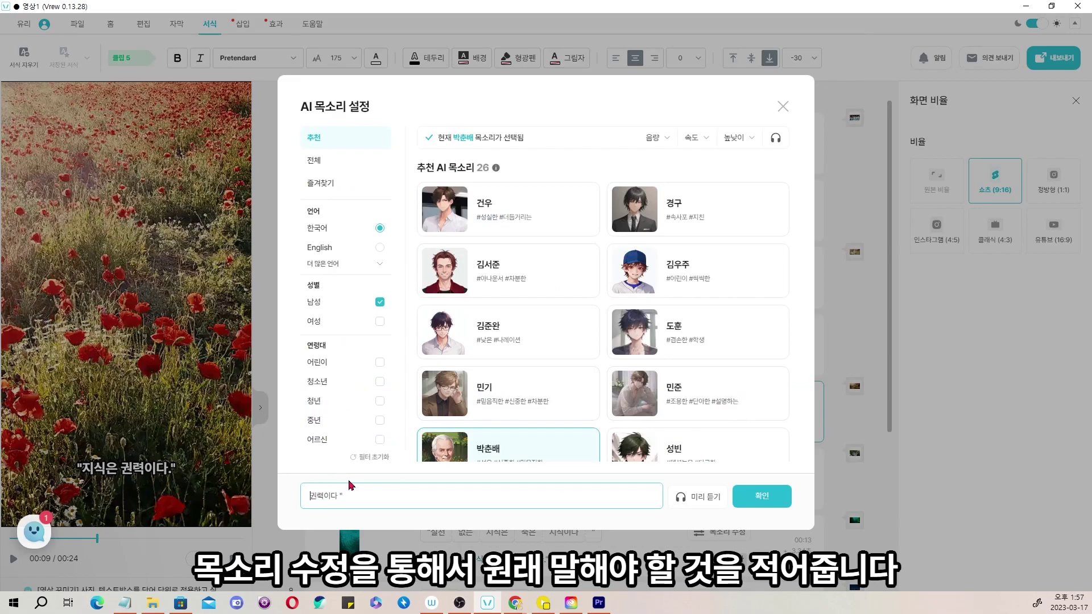
{"action": "type", "text": "지식은"}
{"action": "left_click", "coordinate": [756, 495]}
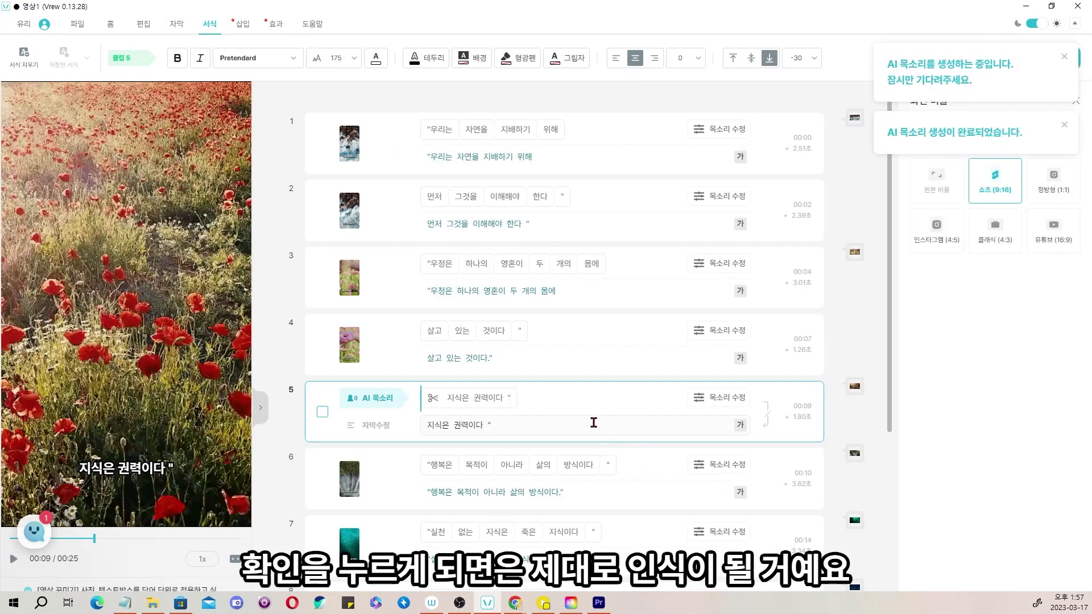
- Play the corrected fifth clip, check the remaining clips for missing words, and return to the first clip
{"action": "left_click", "coordinate": [433, 405]}
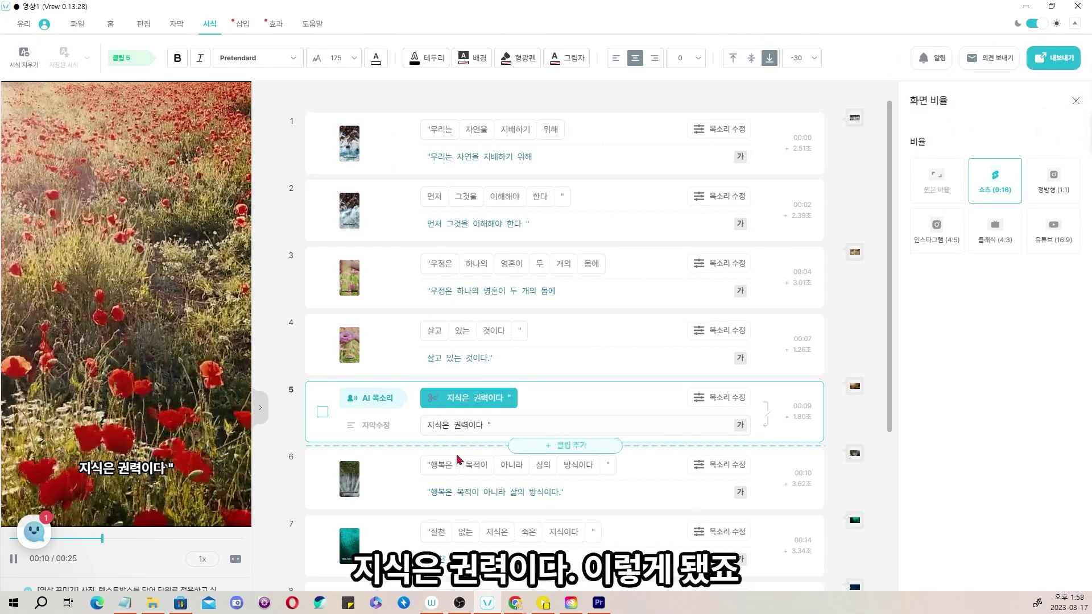
{"action": "scroll", "coordinate": [614, 382], "scroll_direction": "down", "scroll_amount": 2}
{"action": "scroll", "coordinate": [558, 458], "scroll_direction": "down", "scroll_amount": 2}
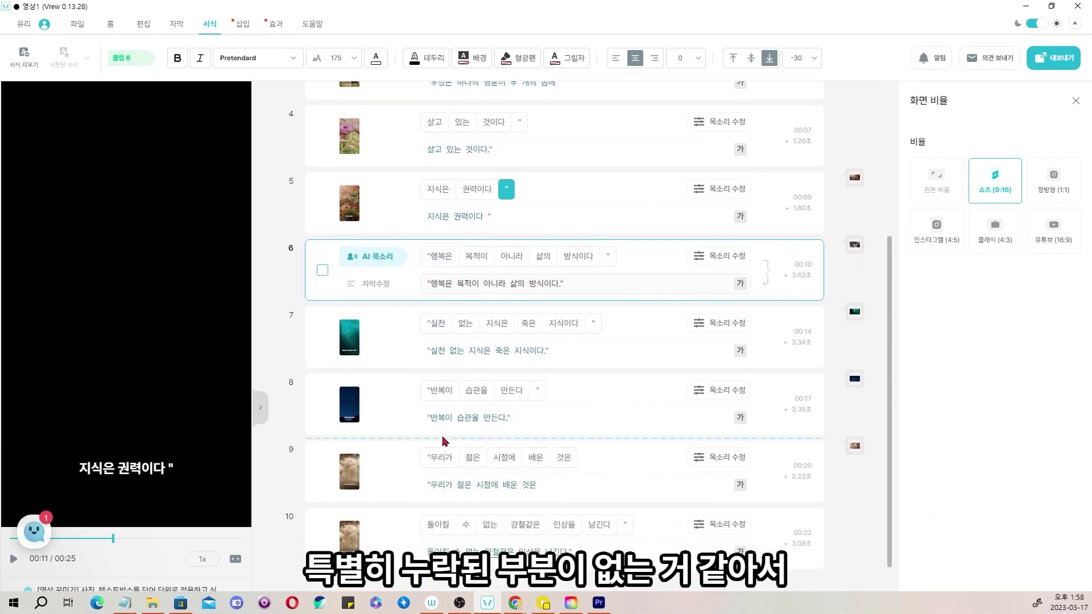
{"action": "scroll", "coordinate": [590, 430], "scroll_direction": "up", "scroll_amount": 3}
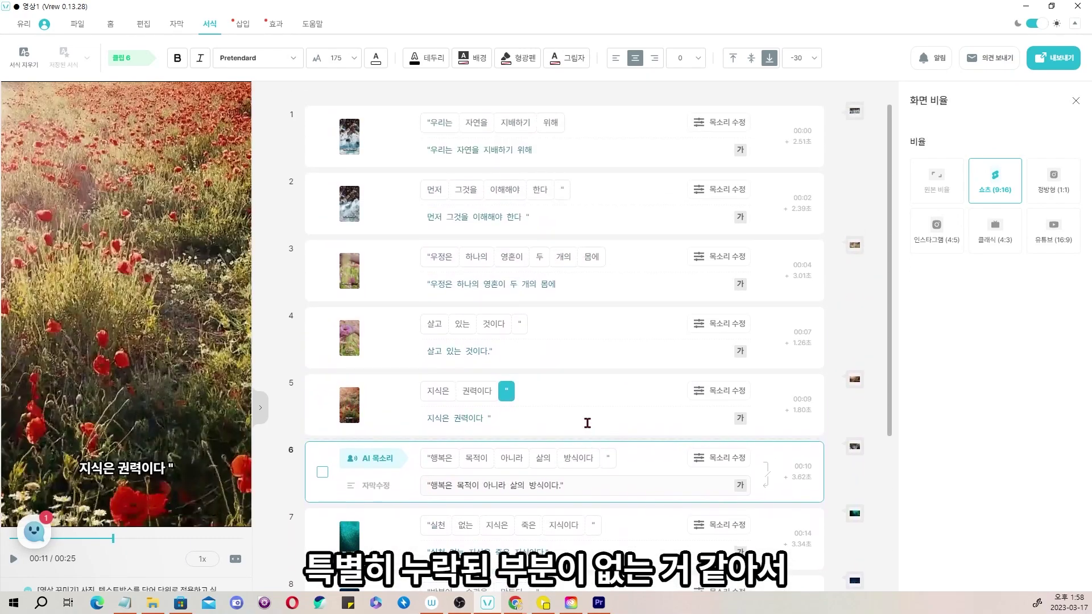
{"action": "left_click", "coordinate": [423, 135]}
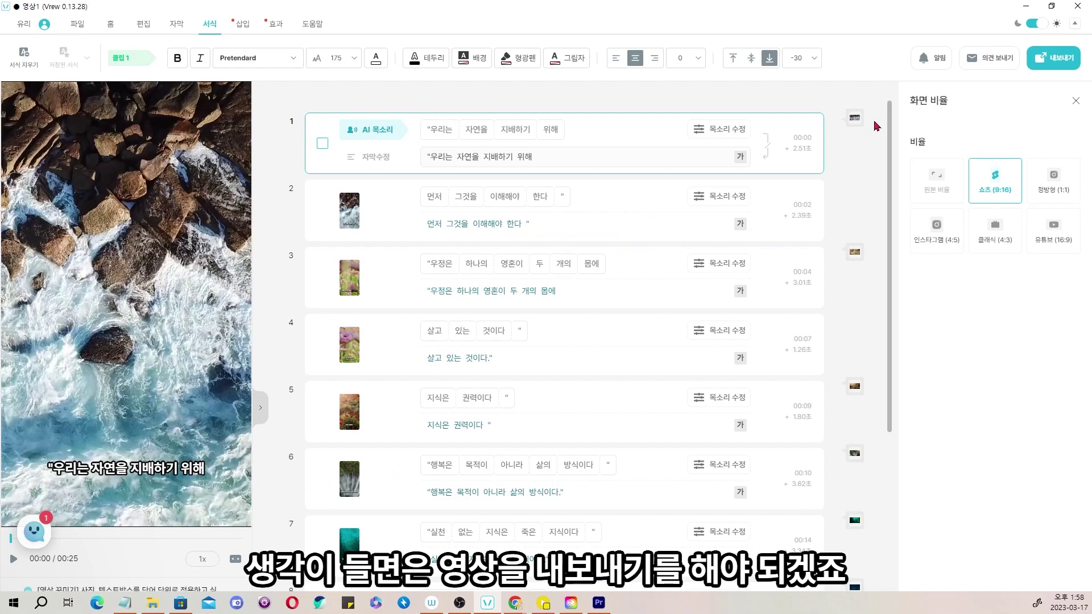
- Export all clips as an mp4 video at FHD (1080 x 1920) with 고화질 quality and hardware acceleration enabled
{"action": "left_click", "coordinate": [1045, 66]}
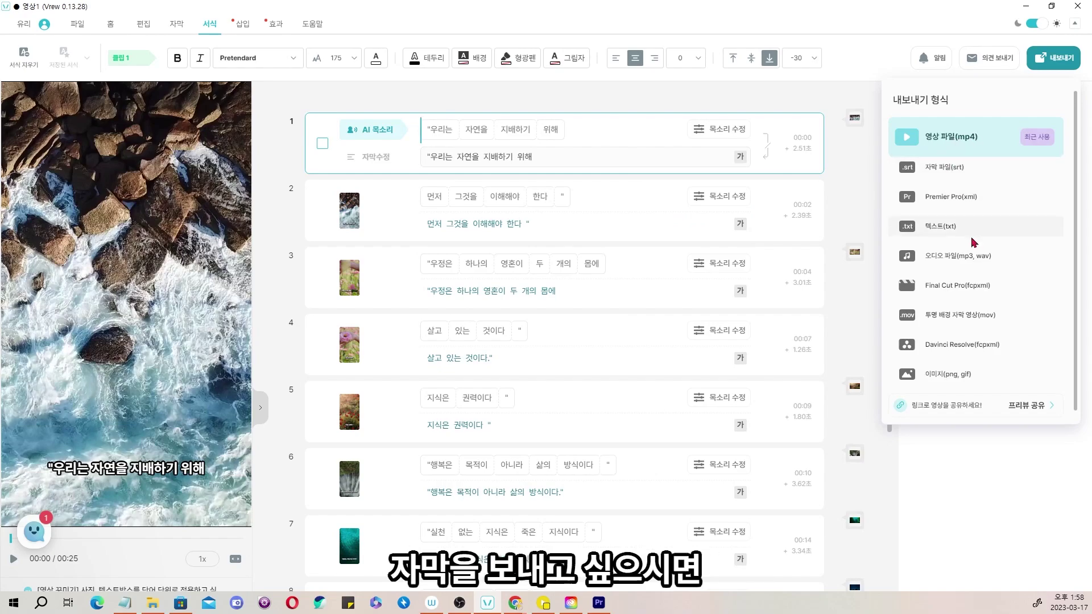
{"action": "left_click", "coordinate": [972, 141]}
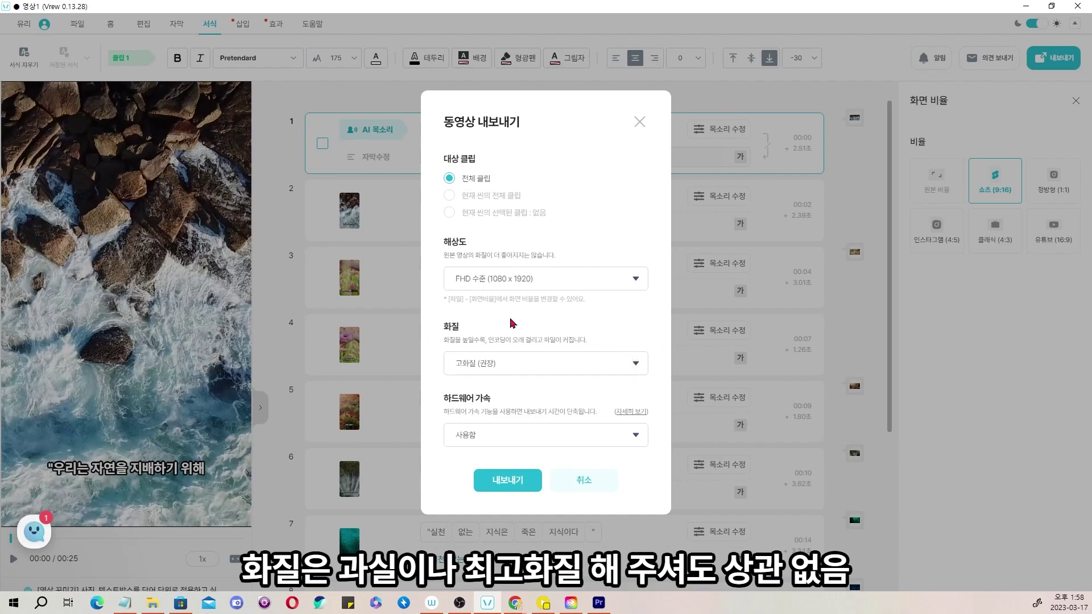
{"action": "left_click", "coordinate": [637, 369]}
{"action": "left_click", "coordinate": [637, 370]}
{"action": "left_click", "coordinate": [637, 283]}
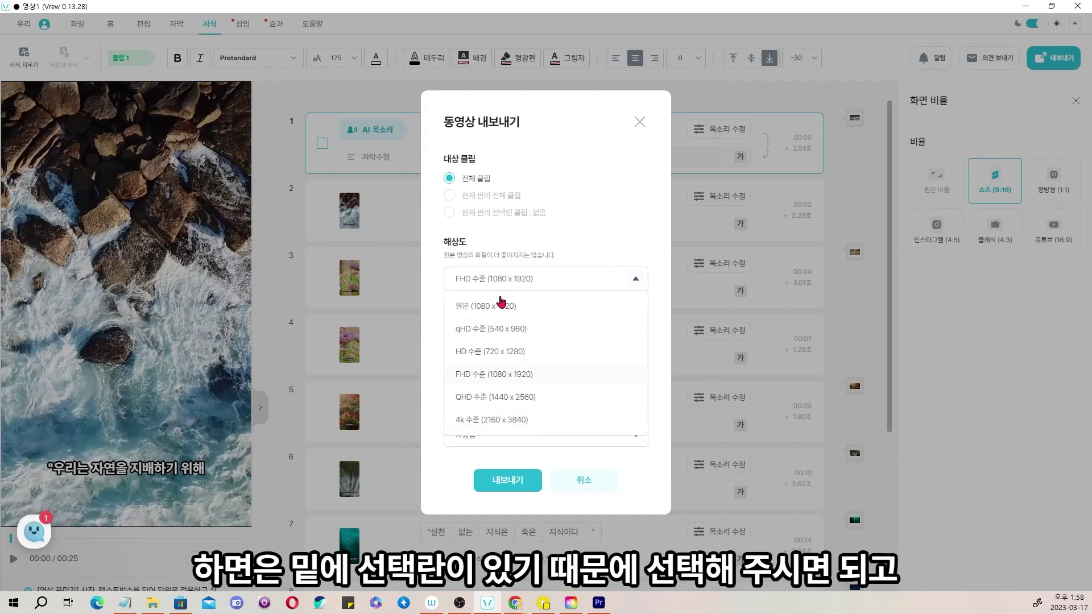
{"action": "left_click", "coordinate": [611, 248]}
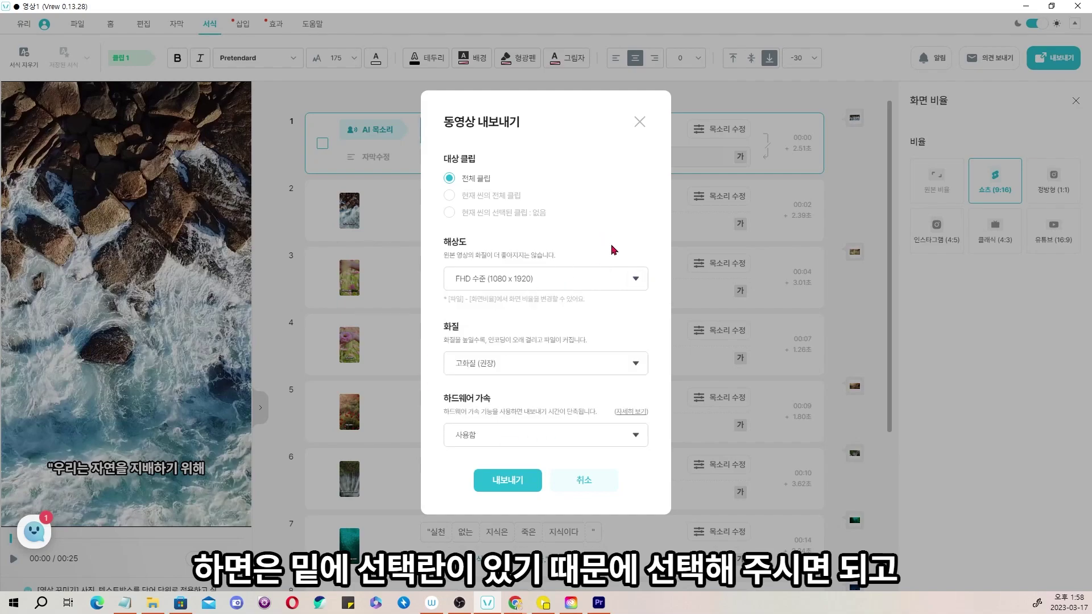
{"action": "left_click", "coordinate": [507, 481]}
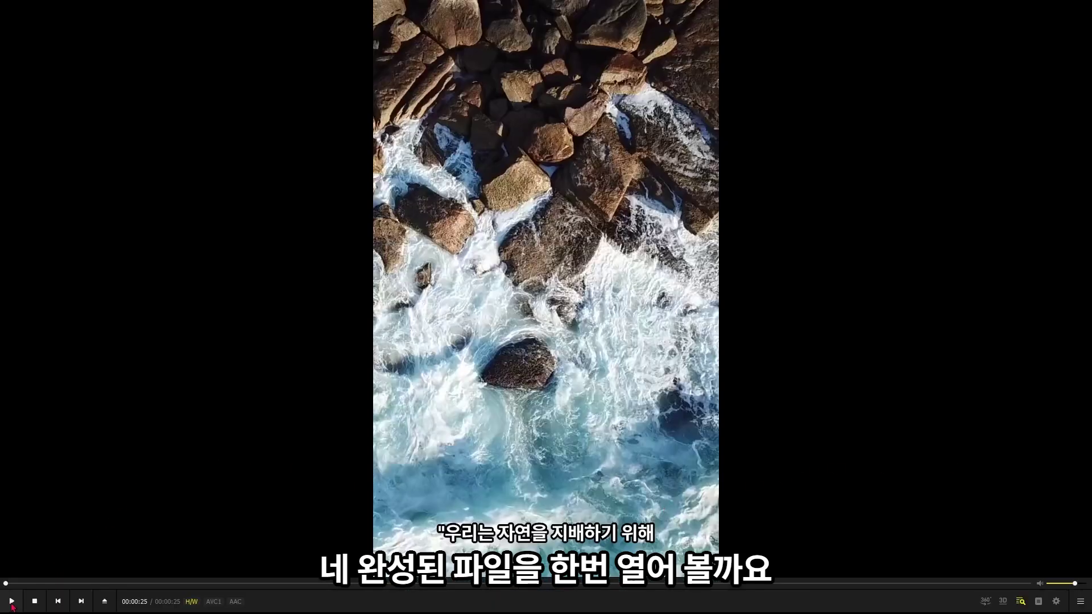
- Play the exported video in the media player to check the finished result
{"action": "left_click", "coordinate": [12, 604]}
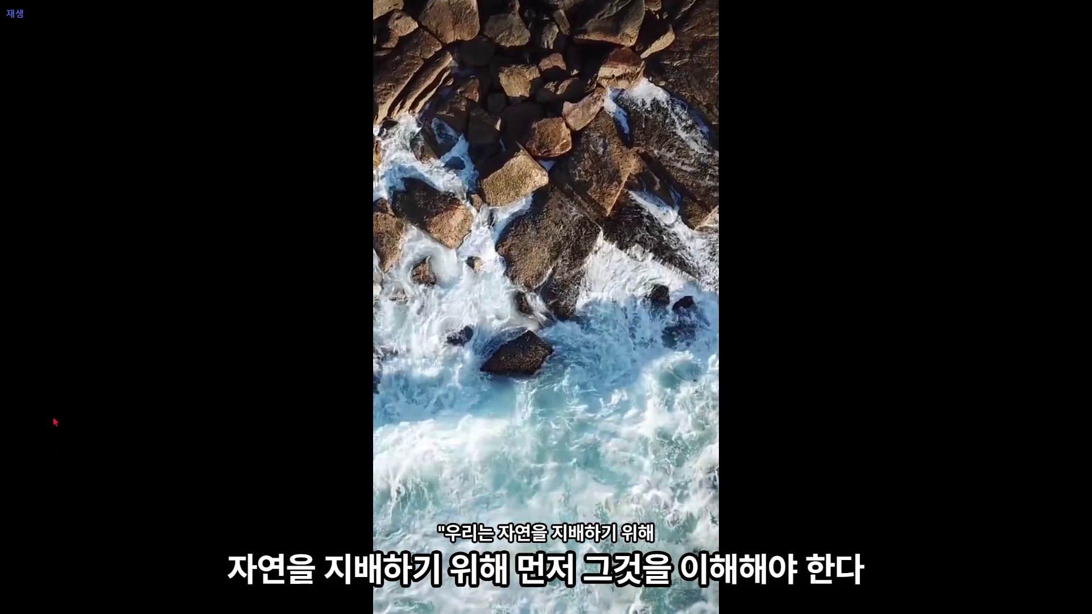